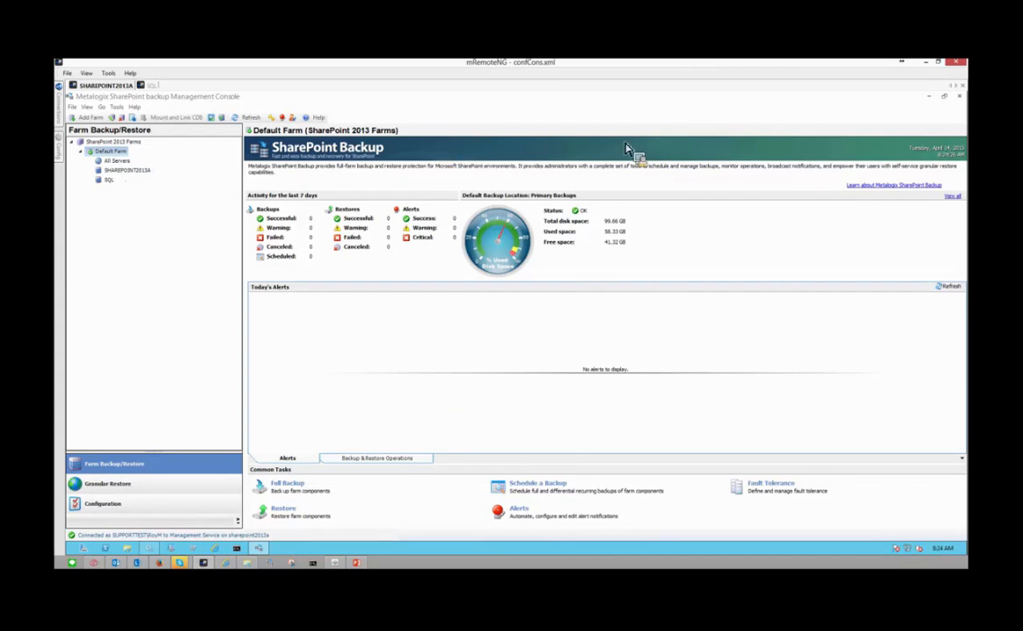
Show the backup and restore operations for all servers in the default farm.
click(117, 161)
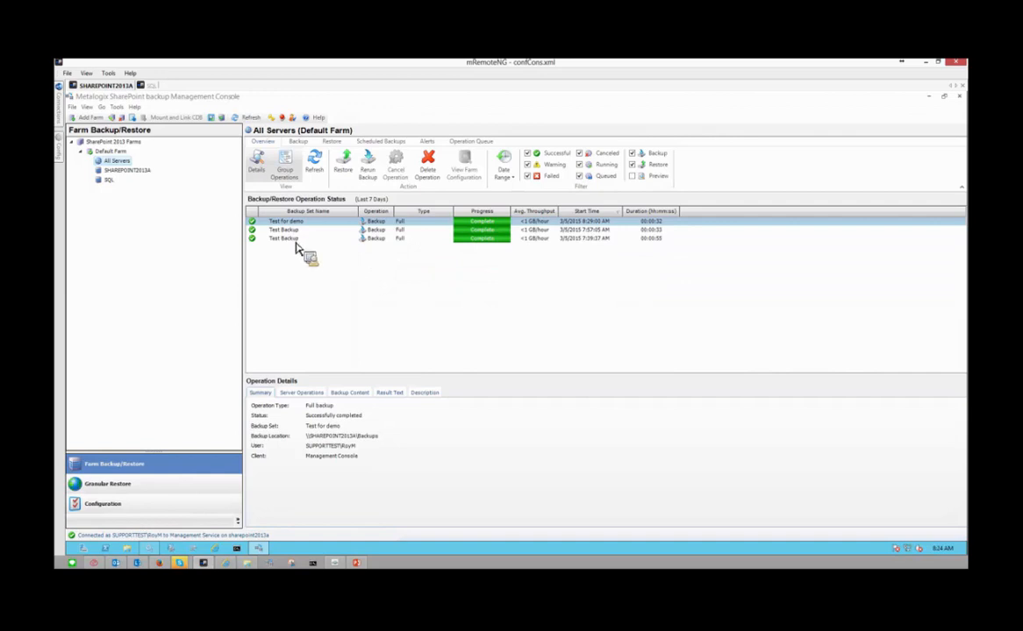
Switch to the SQL server session, connect to its database engine with Windows Authentication, and locate the Metalogix_BackupRepository database.
click(149, 86)
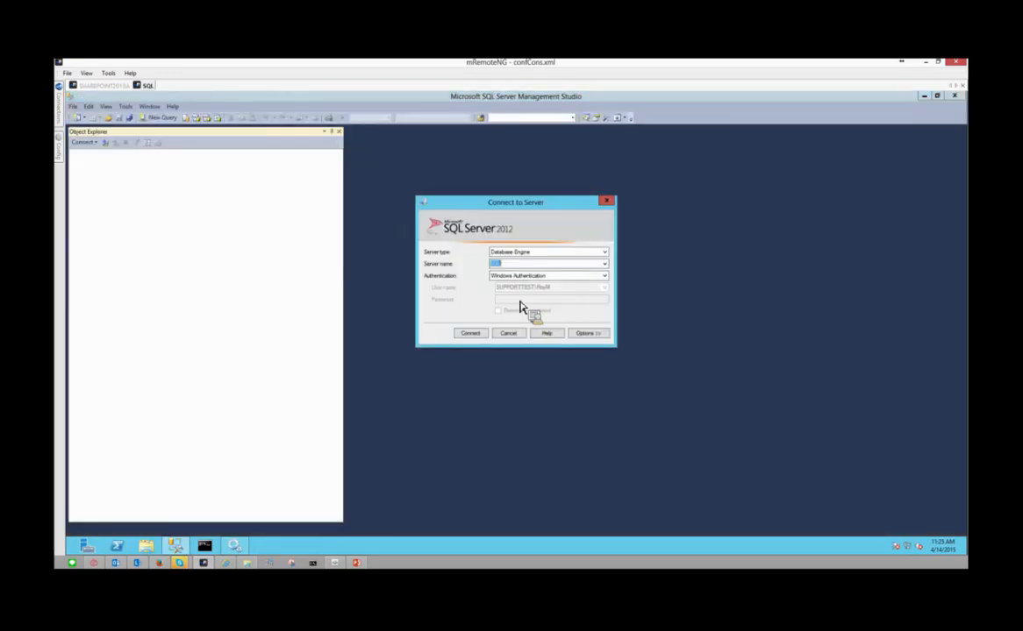
click(471, 334)
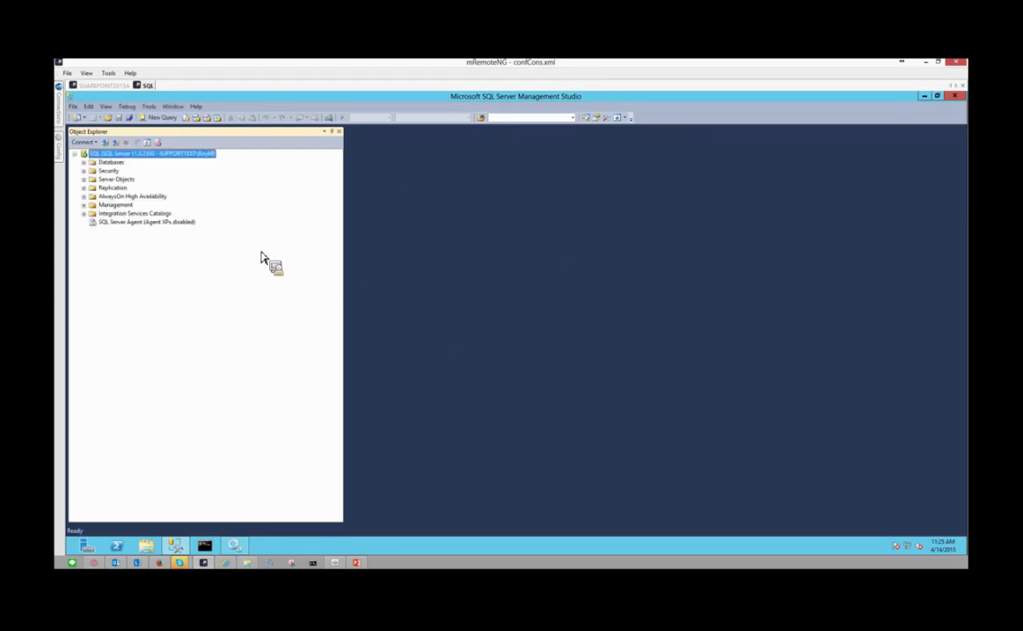
click(84, 162)
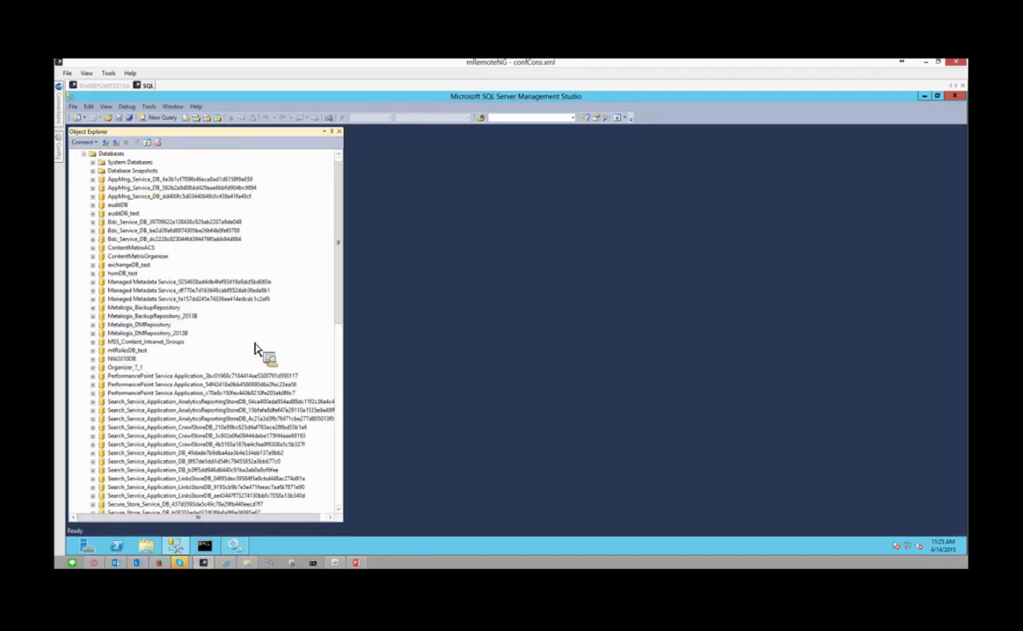
click(140, 308)
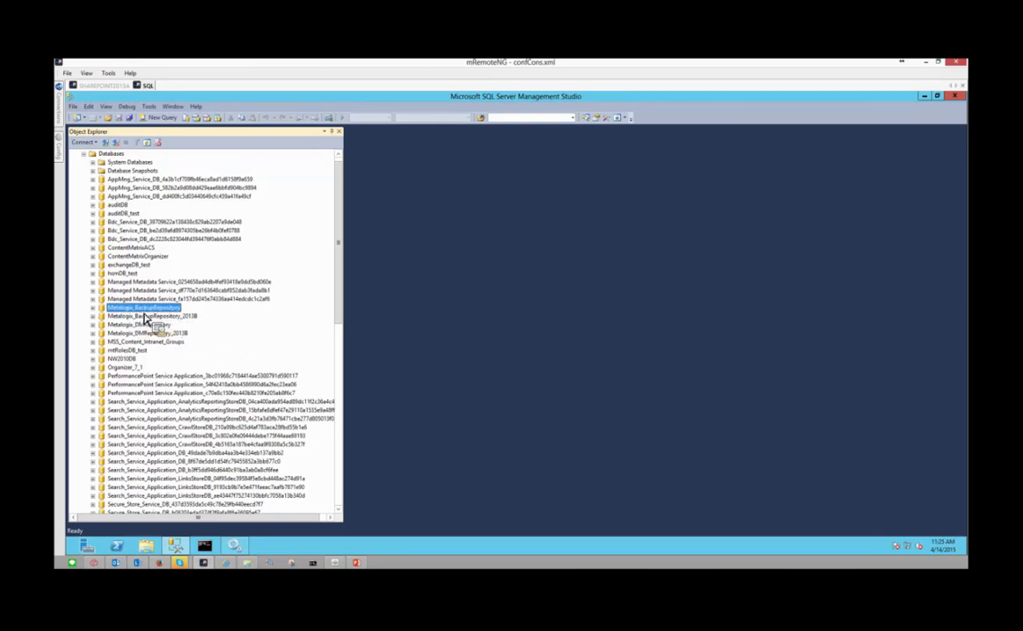
Return to the SHAREPOINT2013A session and check the repository database name in the Management Service preferences, closing them without changes.
click(107, 86)
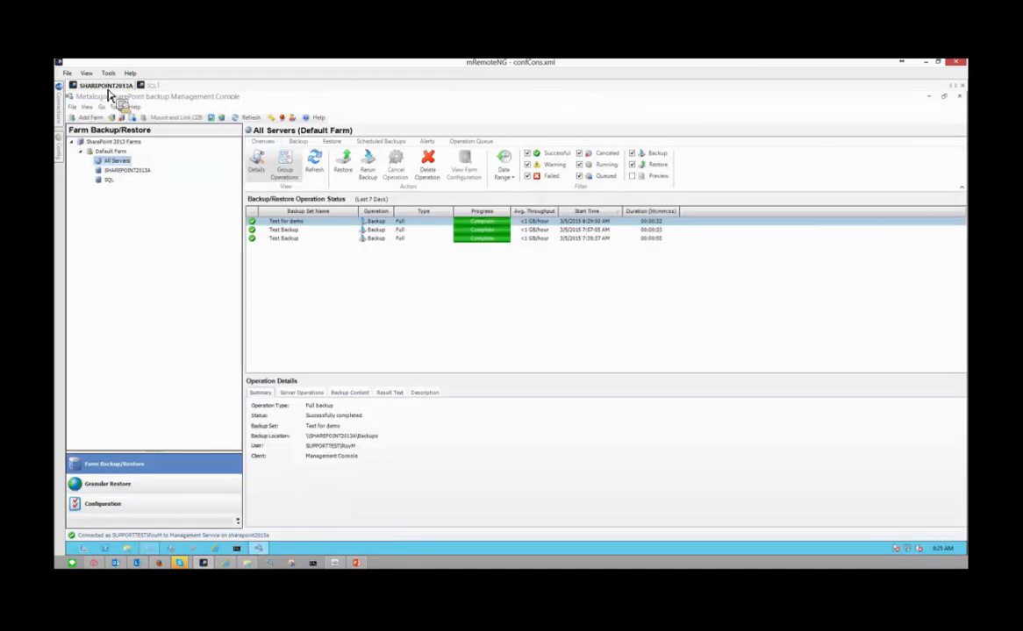
click(119, 108)
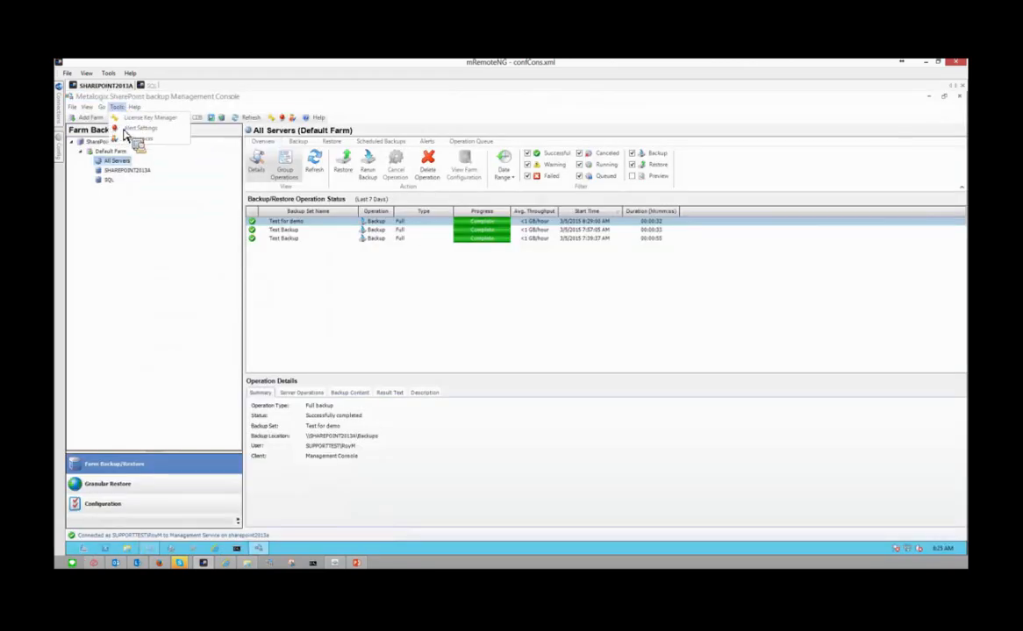
click(128, 140)
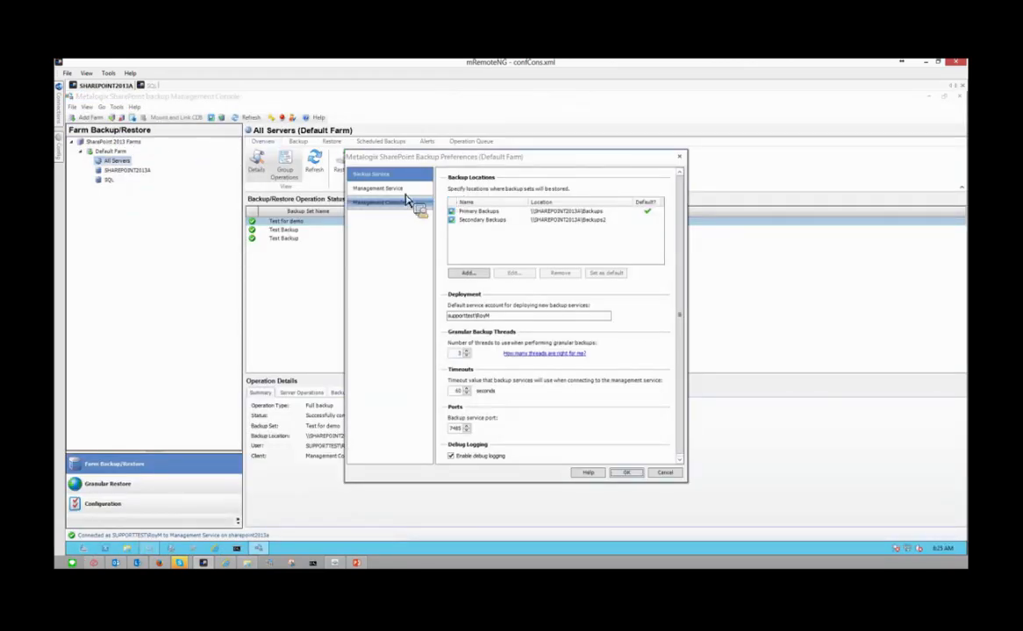
click(403, 190)
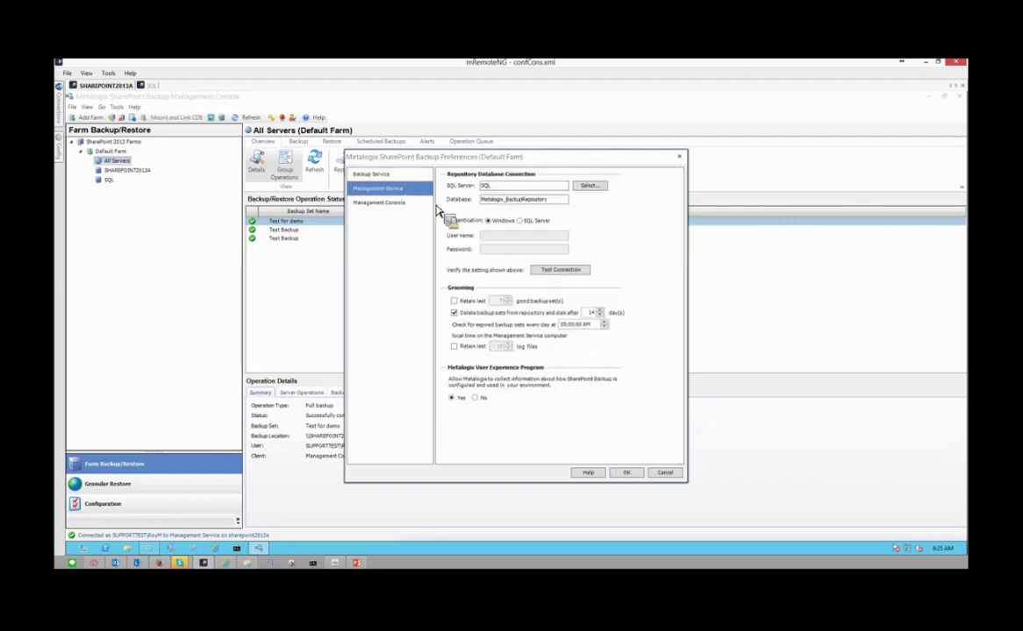
double_click(544, 201)
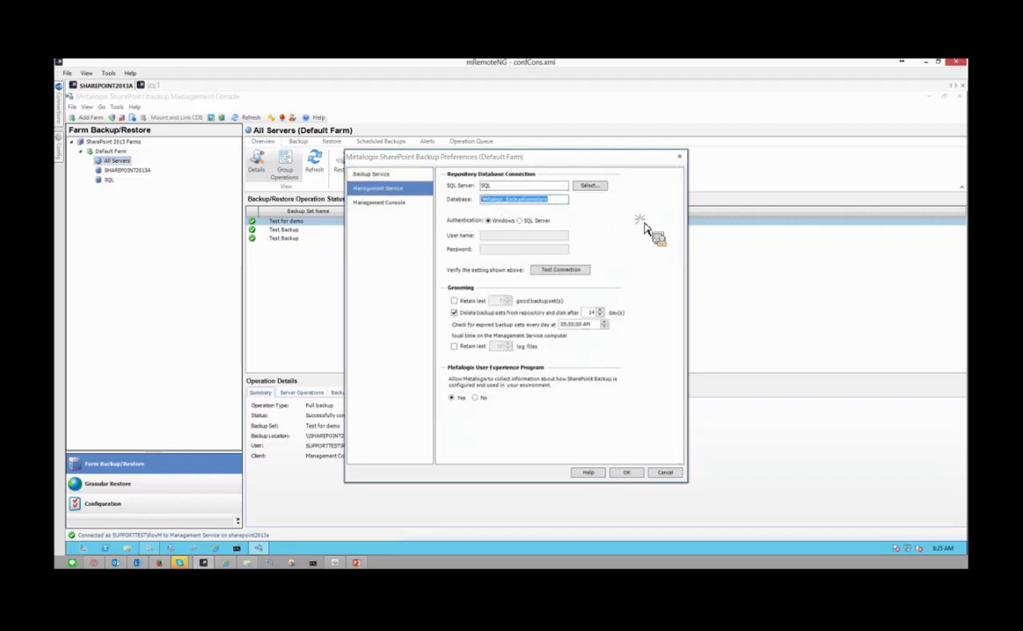
click(664, 474)
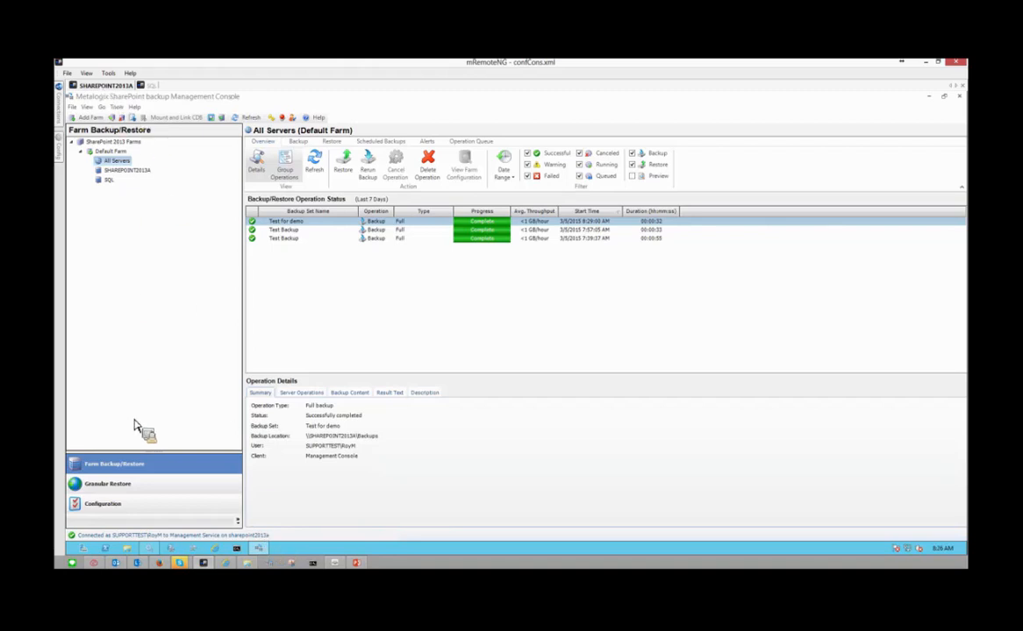
Locate the Metalogix SharePoint backup Management Service in Windows Services and go back to the backup management console.
click(380, 232)
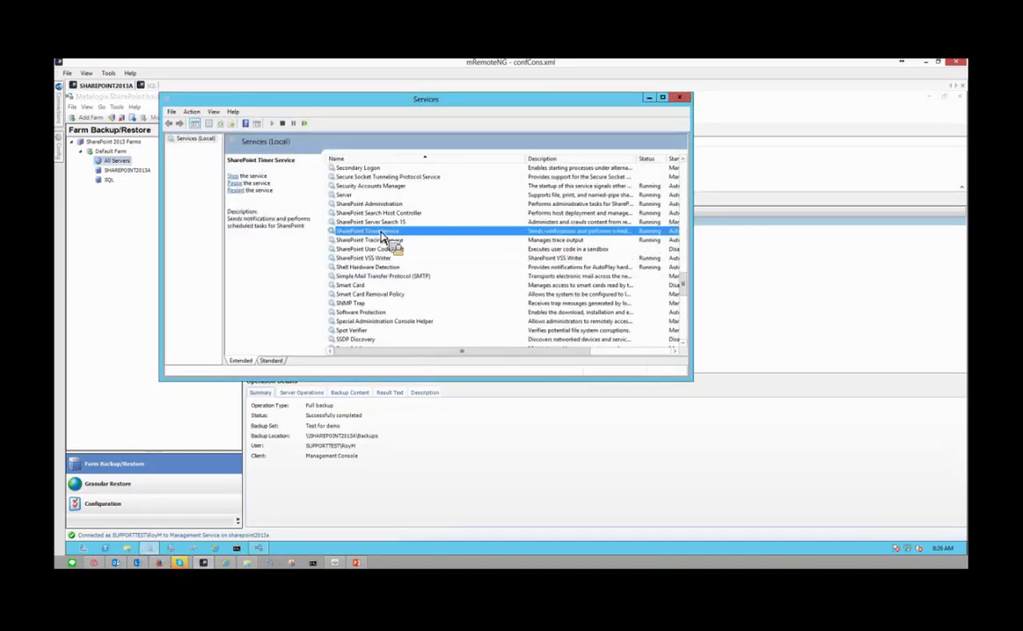
key(m)
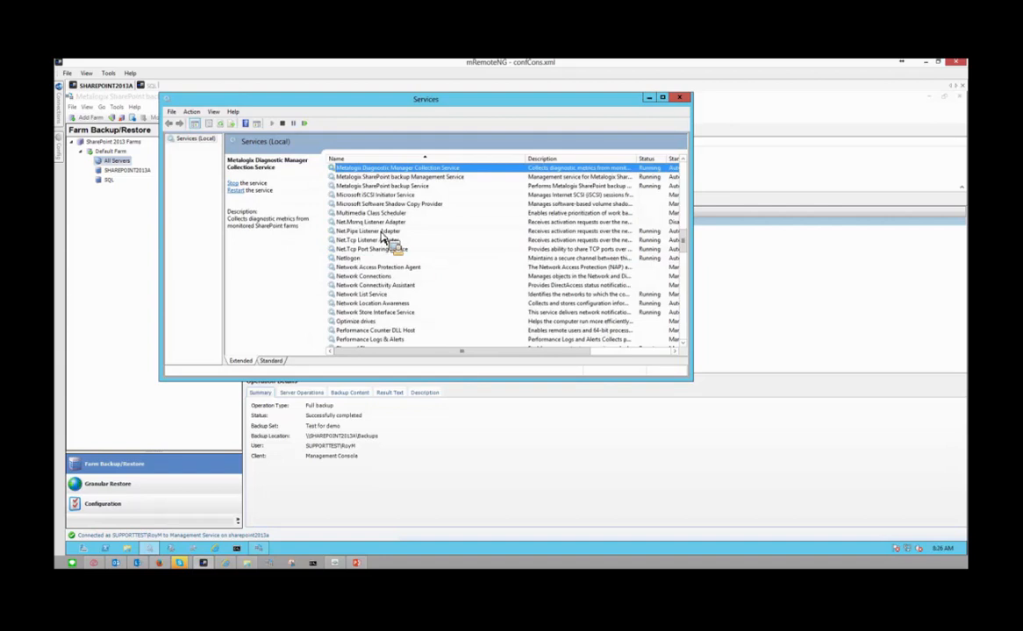
click(386, 178)
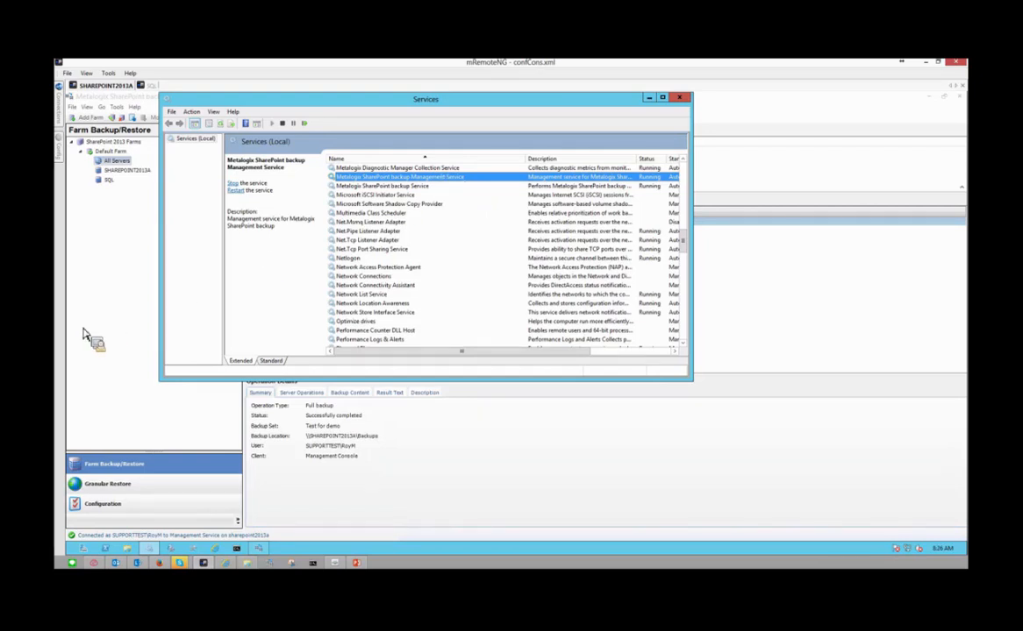
click(96, 271)
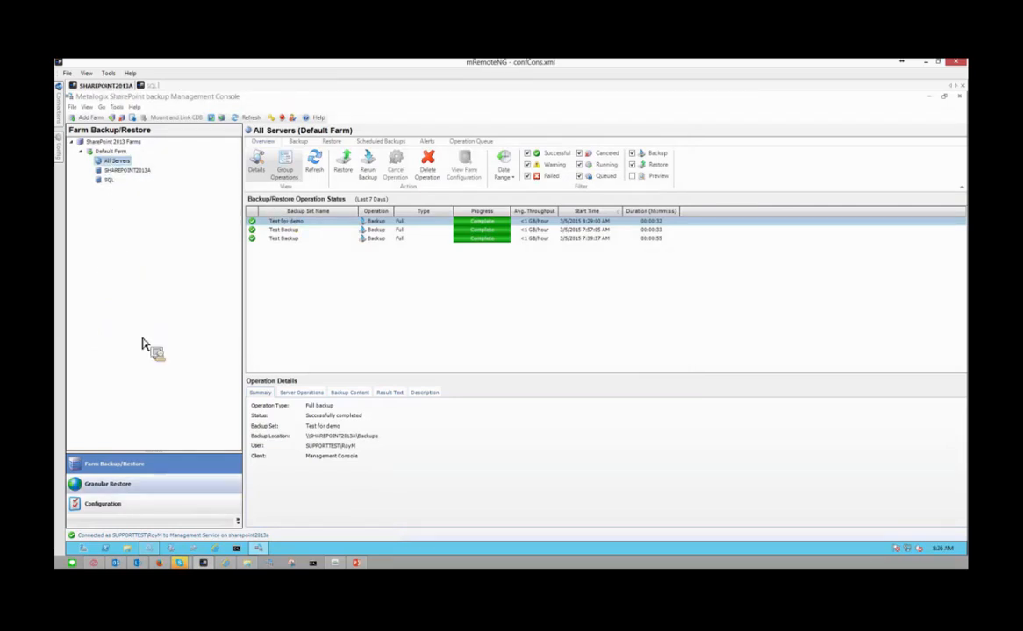
Reopen Windows Services on SHAREPOINT2013A and compare the Metalogix SharePoint backup Service with the Management Service.
click(163, 548)
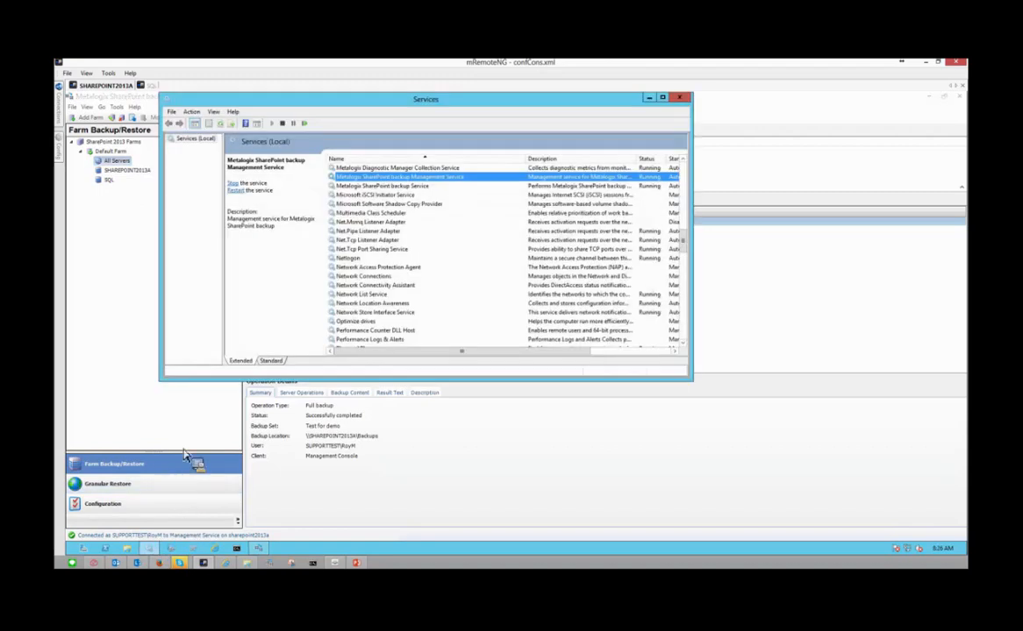
click(372, 187)
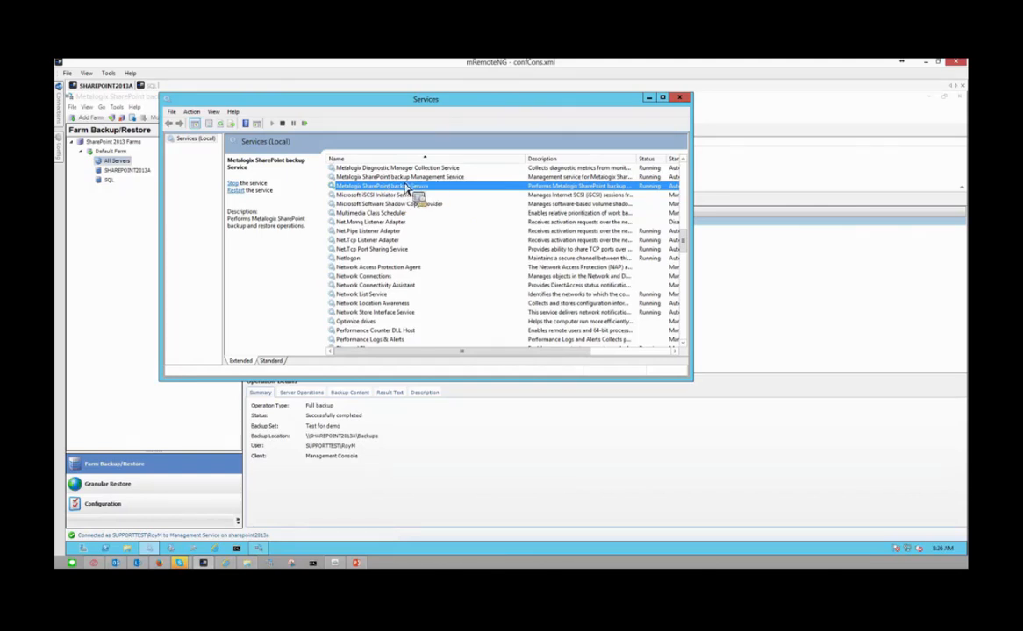
click(377, 176)
click(400, 186)
Locate the Metalogix SharePoint backup Service in Windows Services on the SQL server, and return to the SHAREPOINT2013A session.
drag(355, 188, 379, 155)
key(m)
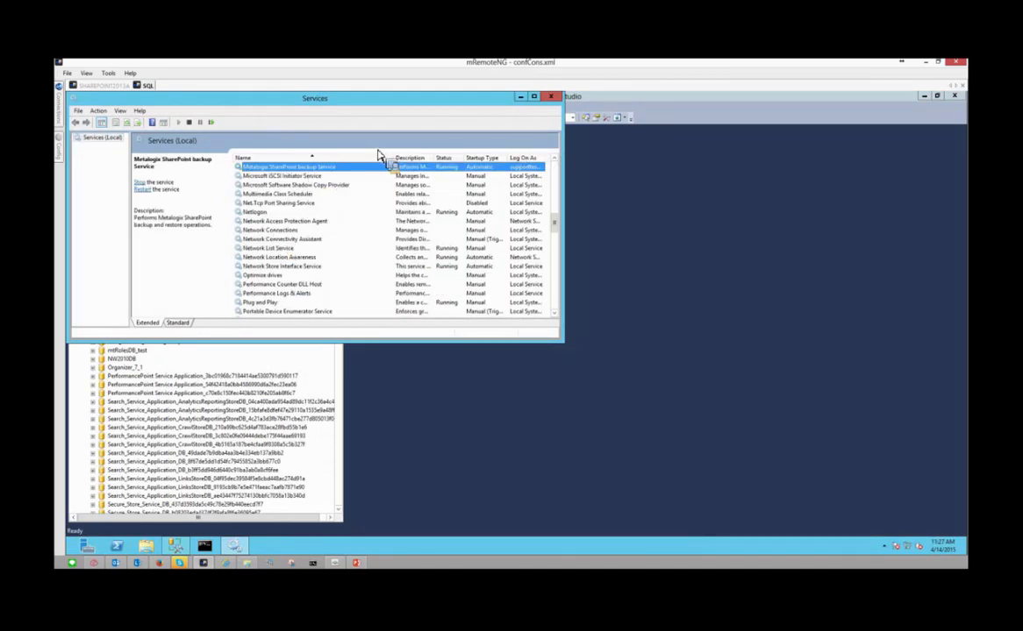
click(520, 97)
click(106, 87)
drag(106, 91, 466, 318)
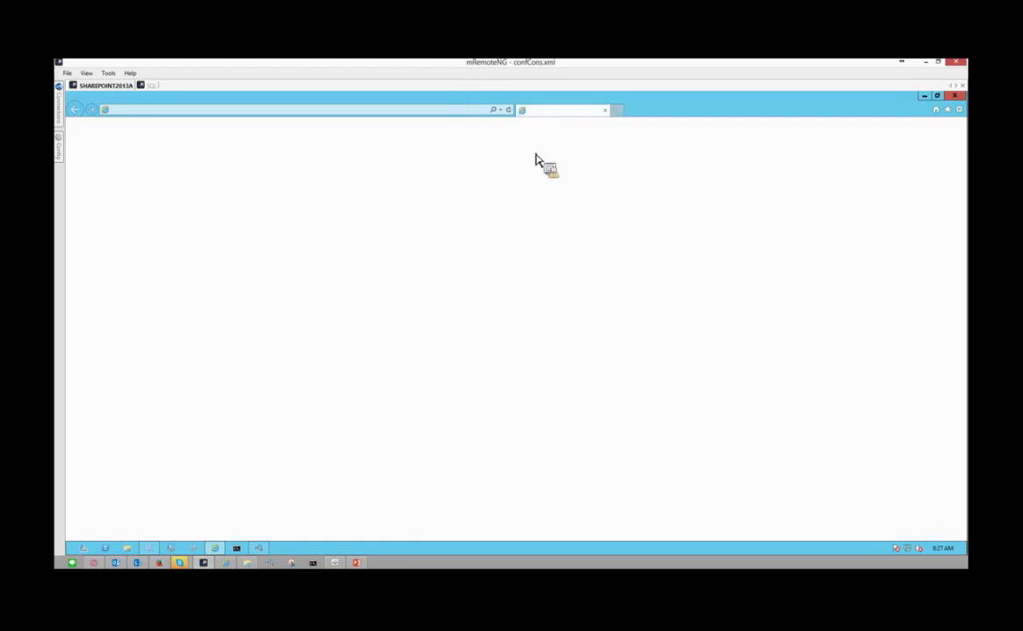
click(505, 115)
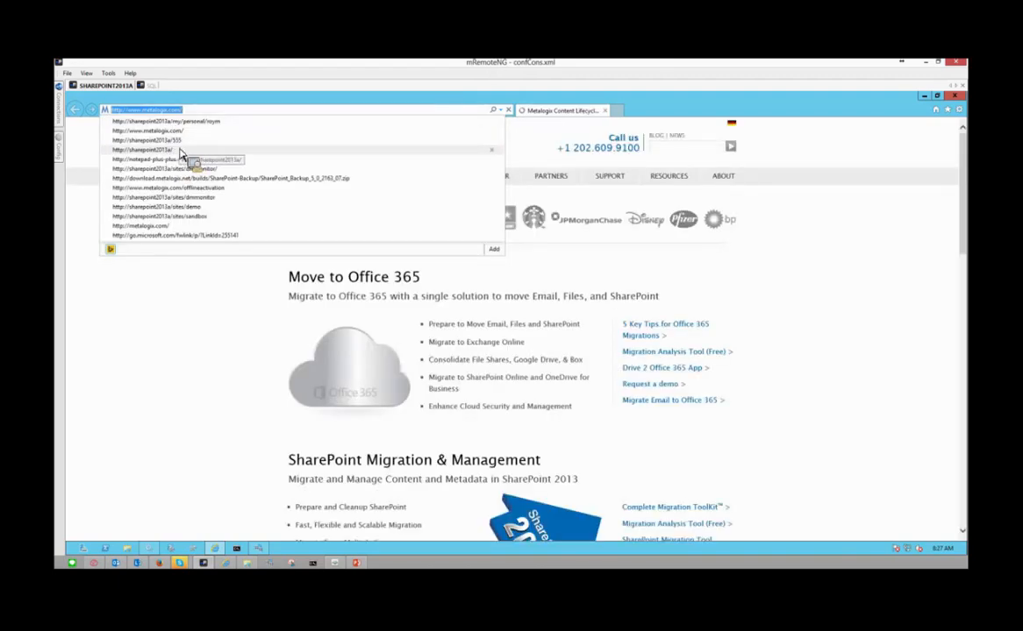
click(954, 95)
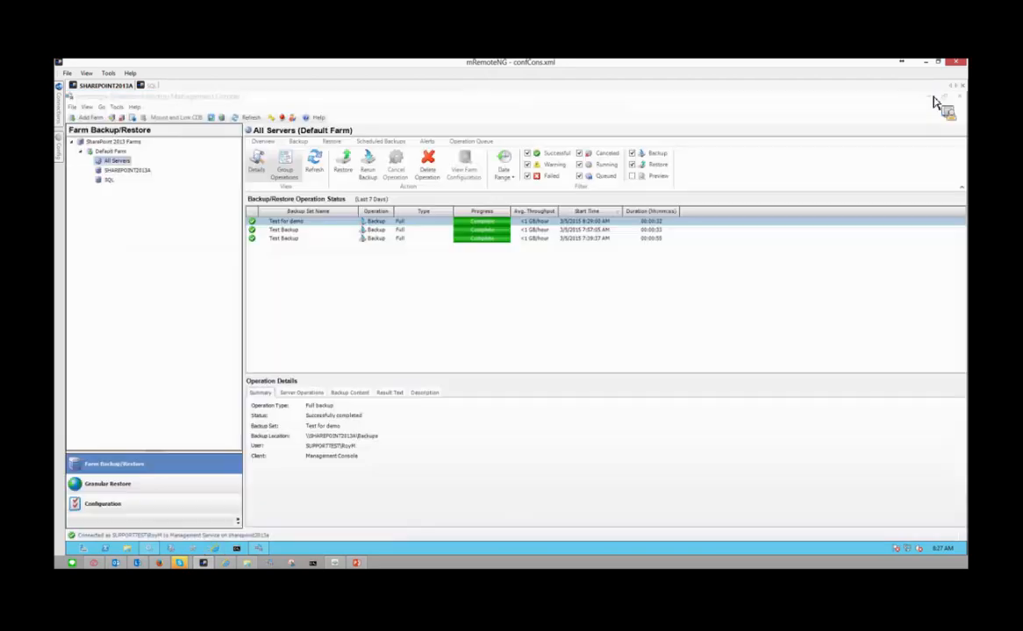
Open SharePoint Central Administration in the browser and switch back to the backup management console.
click(194, 557)
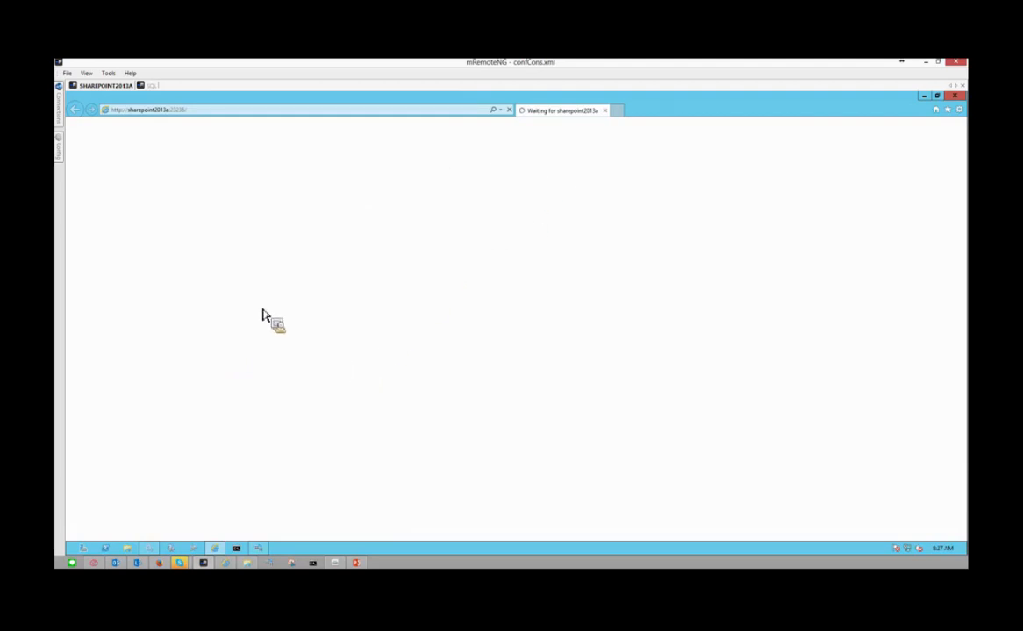
mouse_move(265, 550)
click(272, 501)
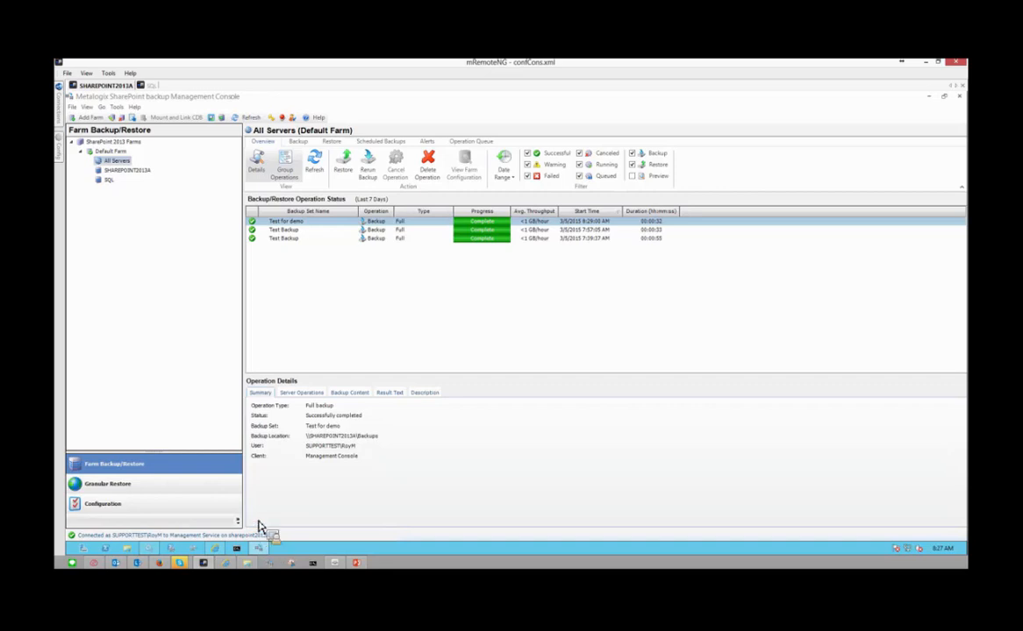
Test the repository database connection in the Management Service preferences and close them without changes.
click(116, 107)
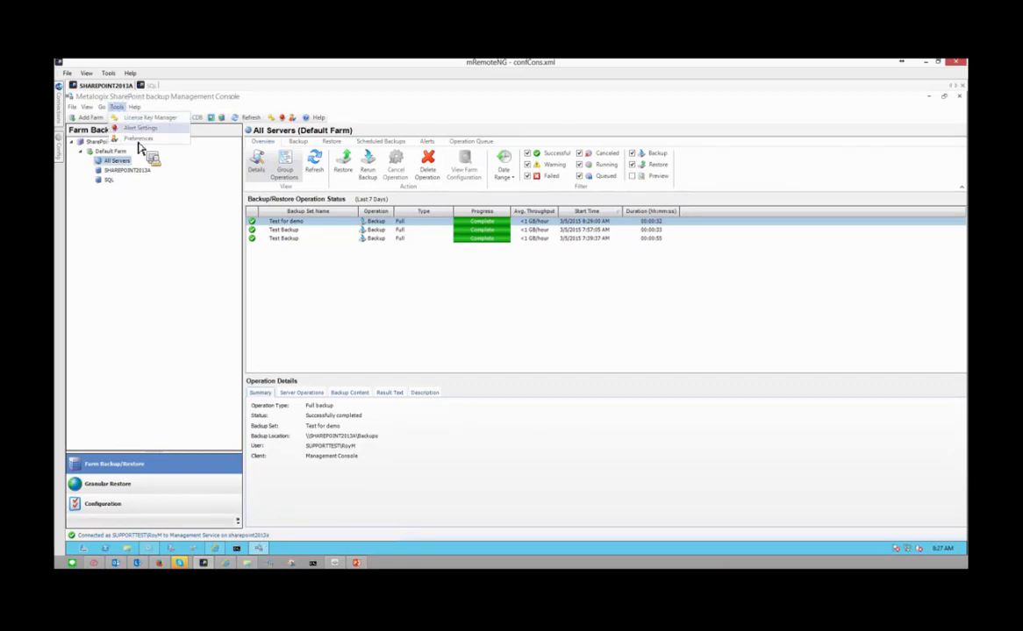
click(138, 138)
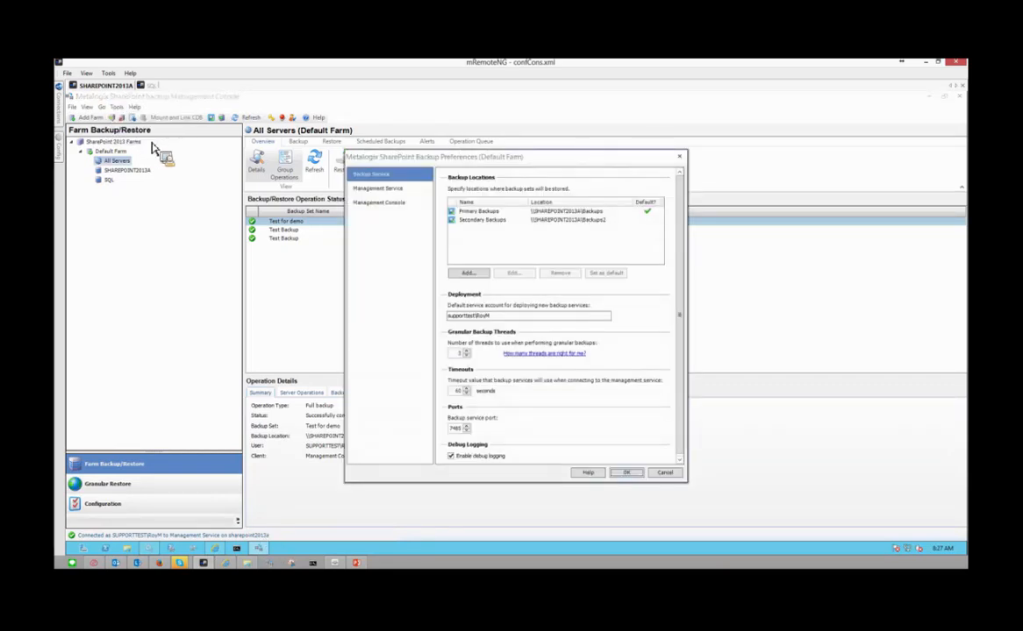
click(386, 190)
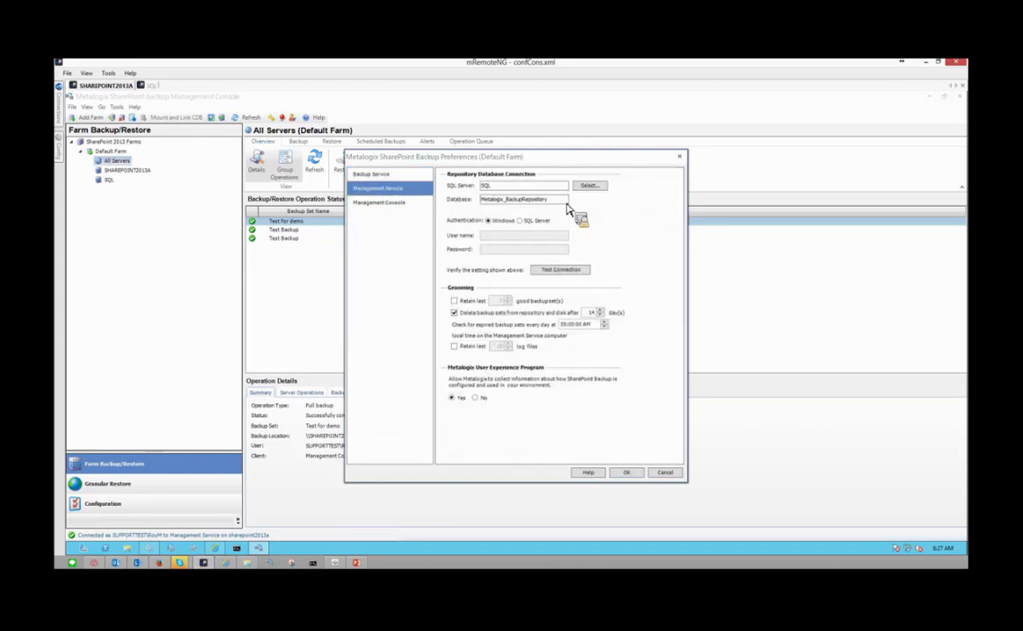
click(561, 271)
key(Return)
click(665, 473)
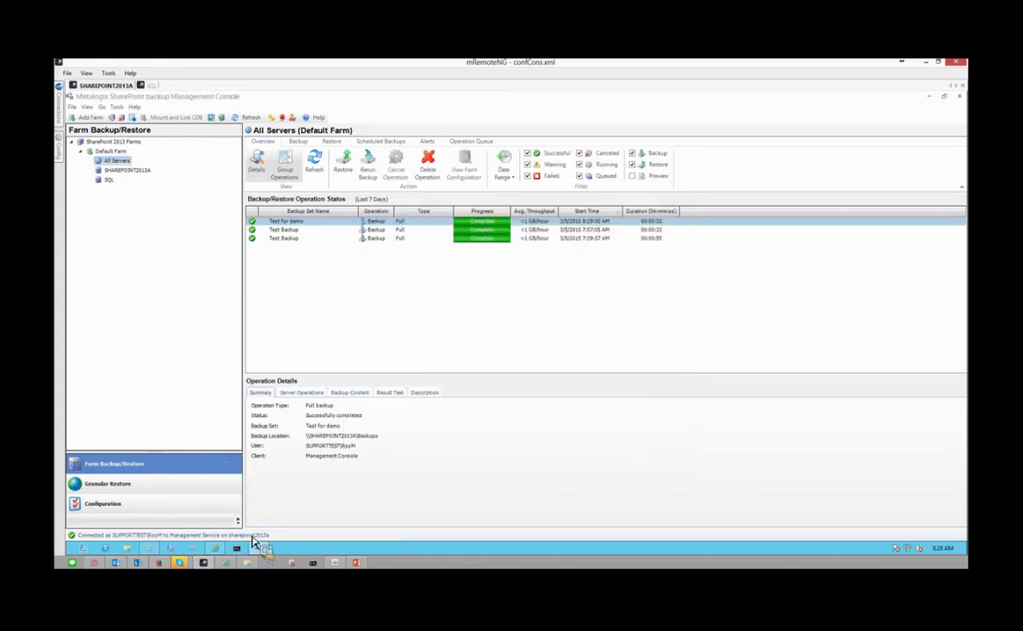
Examine the servers in the farm in SharePoint Central Administration, including SHAREPOINT2013A and SQL, and return to the backup management console.
click(180, 560)
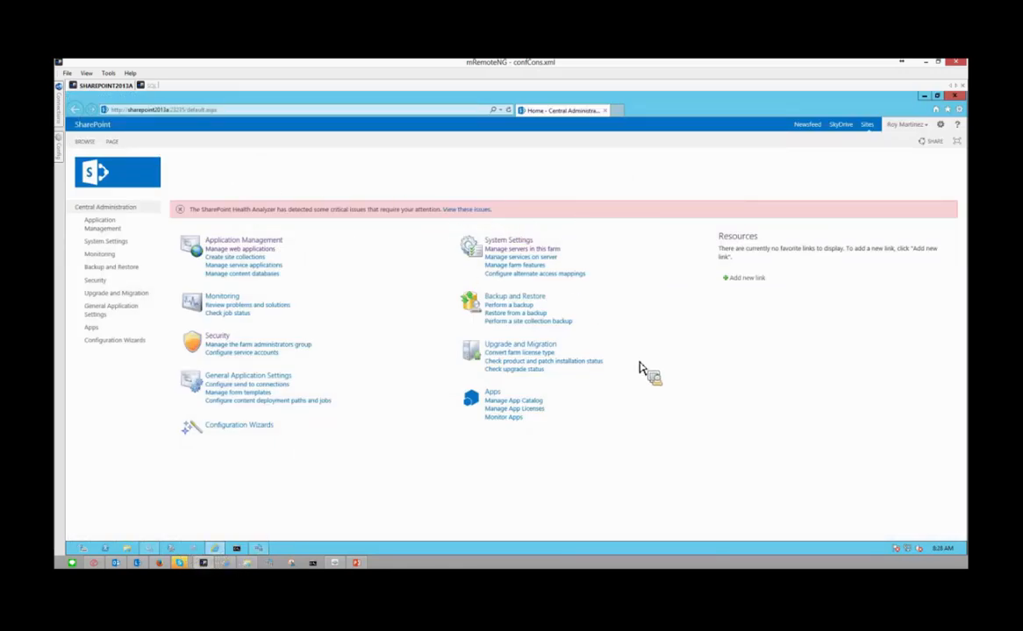
click(538, 252)
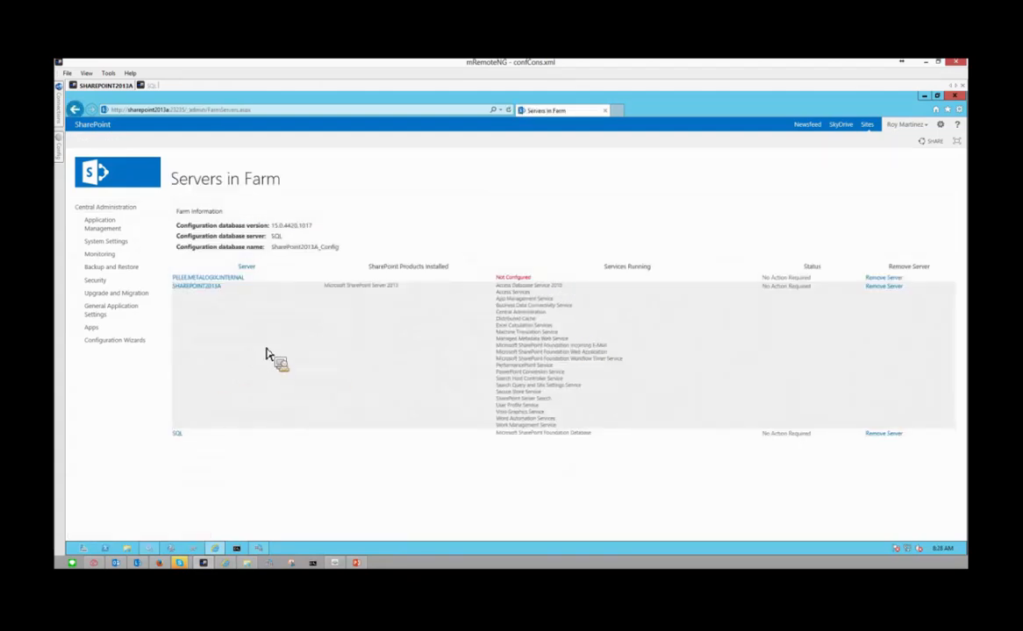
click(202, 278)
drag(230, 288, 178, 292)
drag(187, 434, 173, 434)
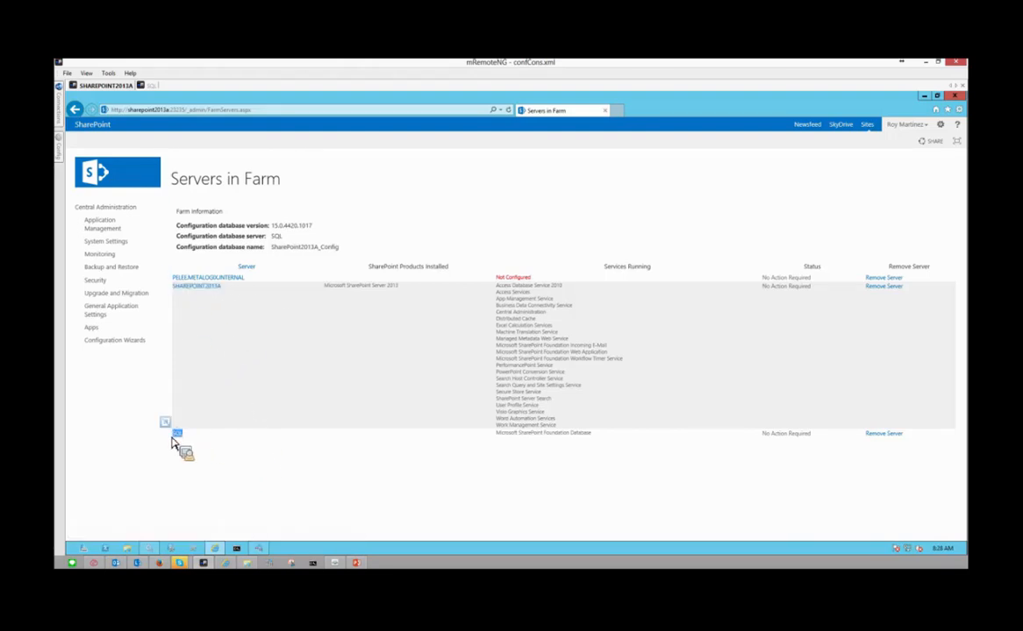
click(262, 419)
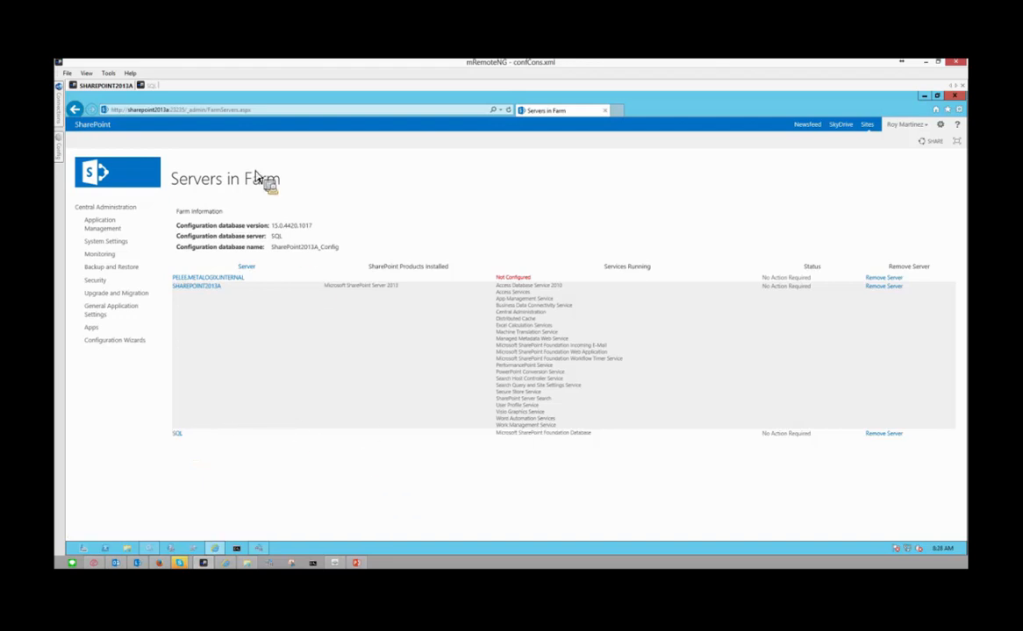
click(145, 86)
click(130, 86)
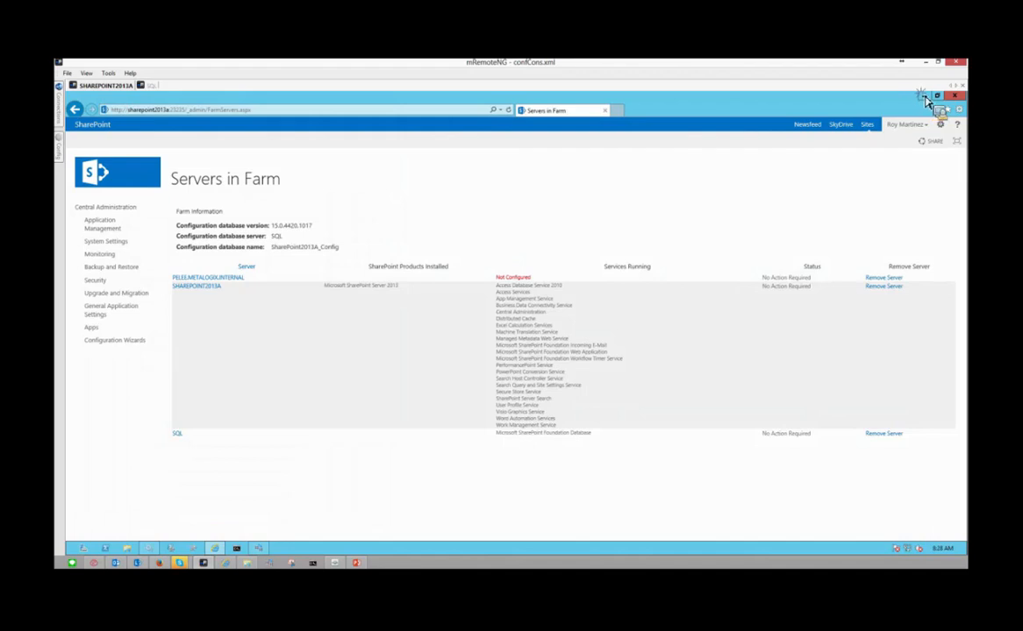
click(924, 95)
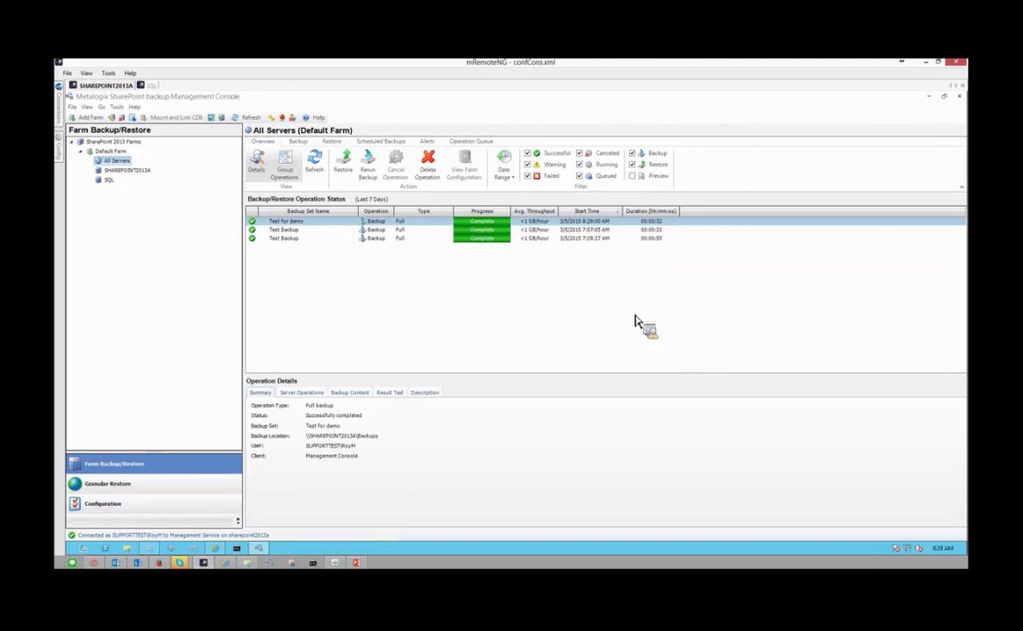
Open the Backup Service preferences and view the forms for editing and adding a backup location, cancelling both.
click(115, 107)
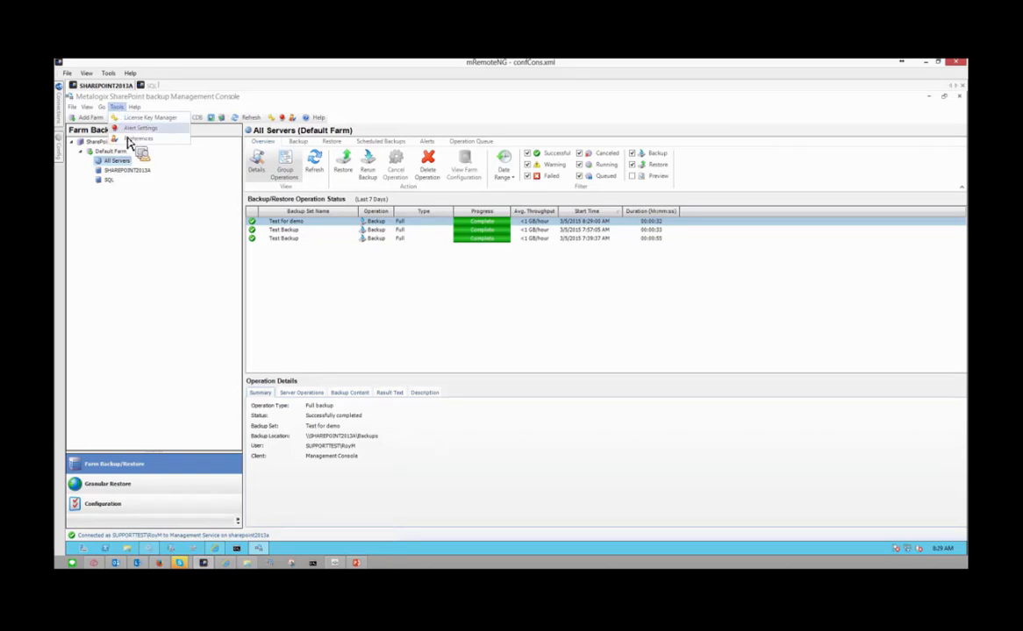
click(145, 141)
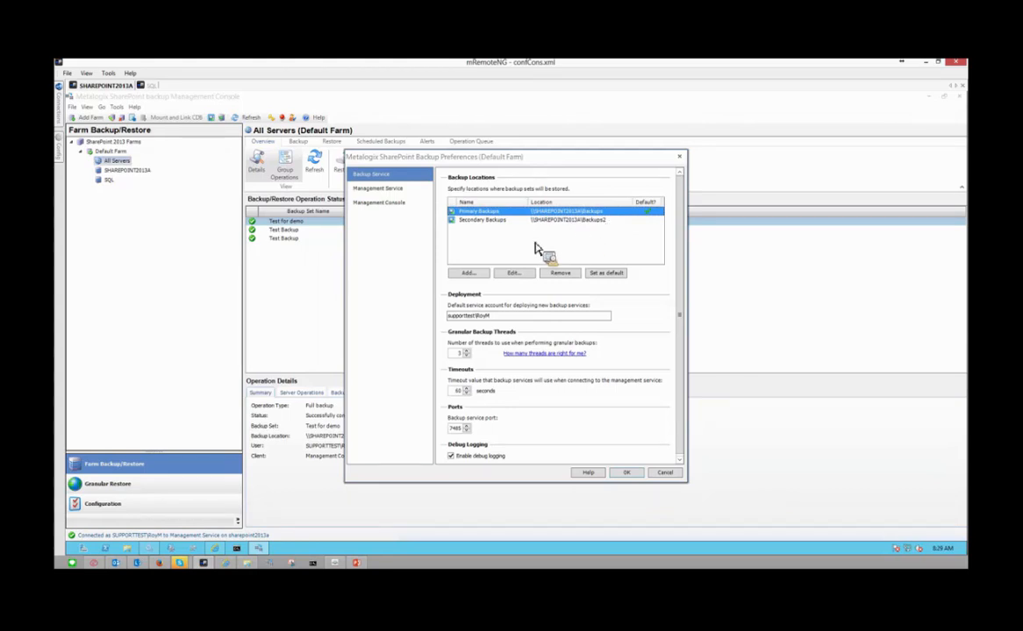
click(528, 271)
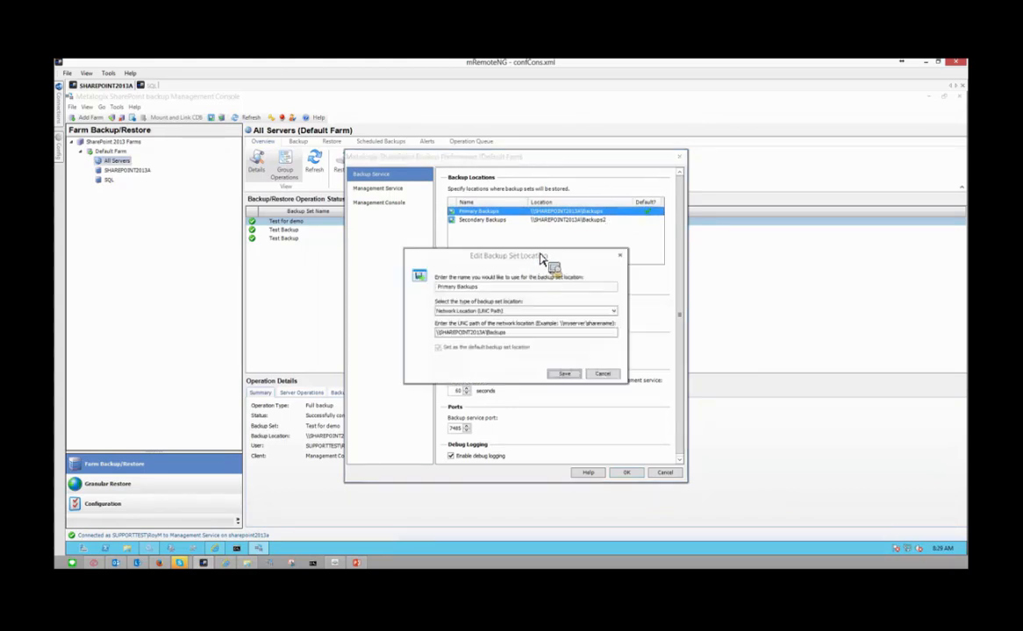
click(603, 375)
click(467, 270)
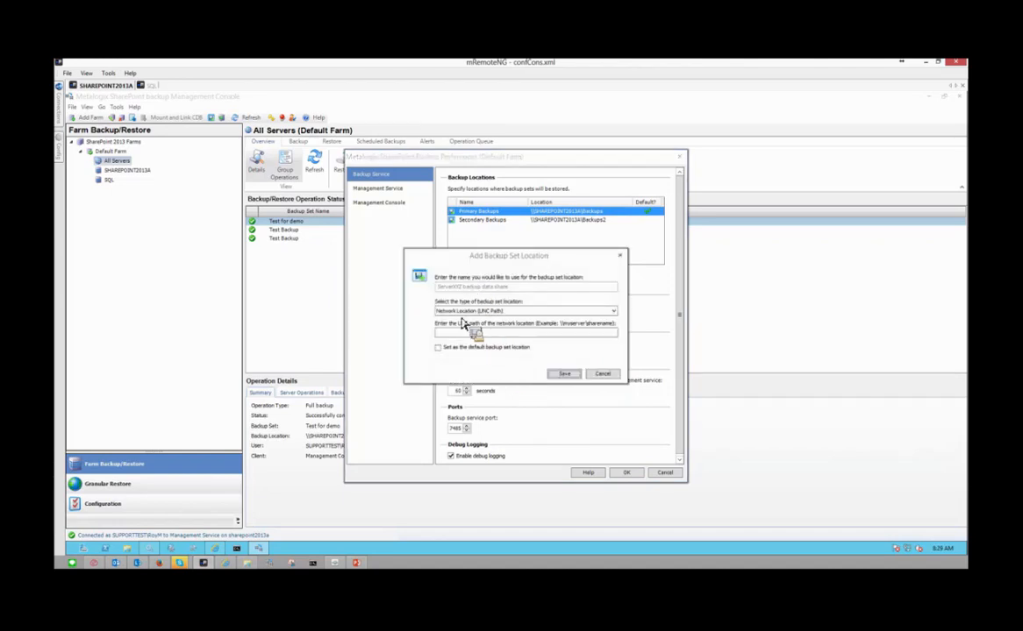
click(603, 376)
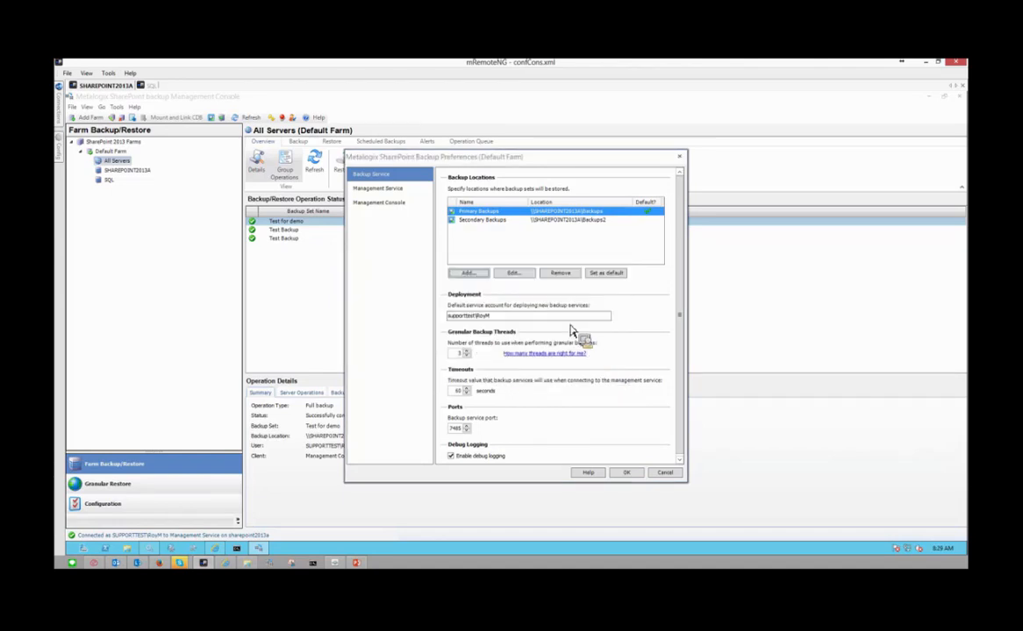
Open the Primary Backups location for editing and examine its name, location type and UNC path.
click(528, 277)
drag(479, 288, 458, 291)
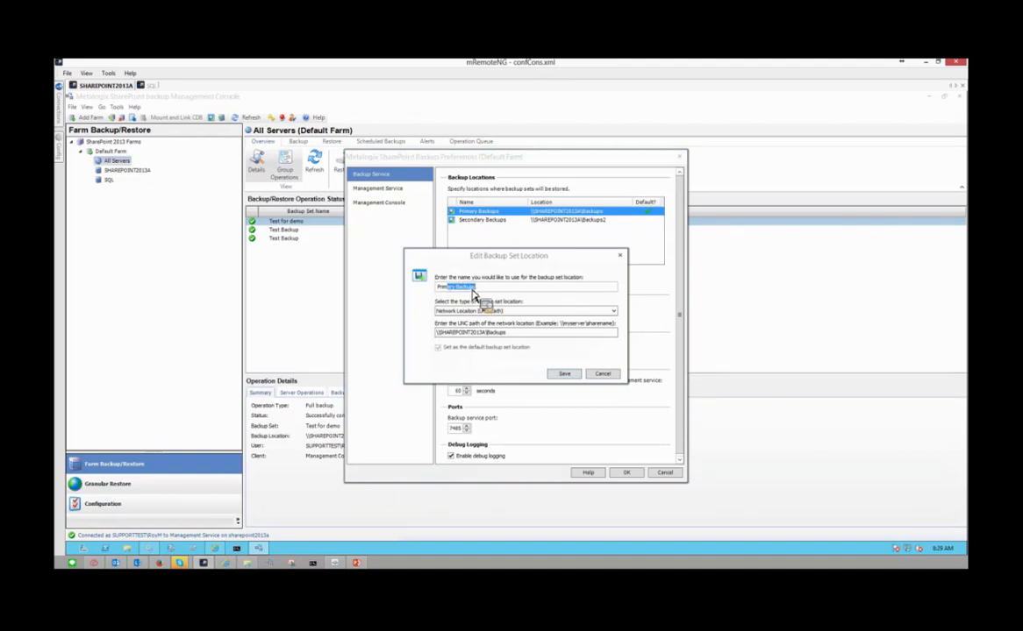
key(Tab)
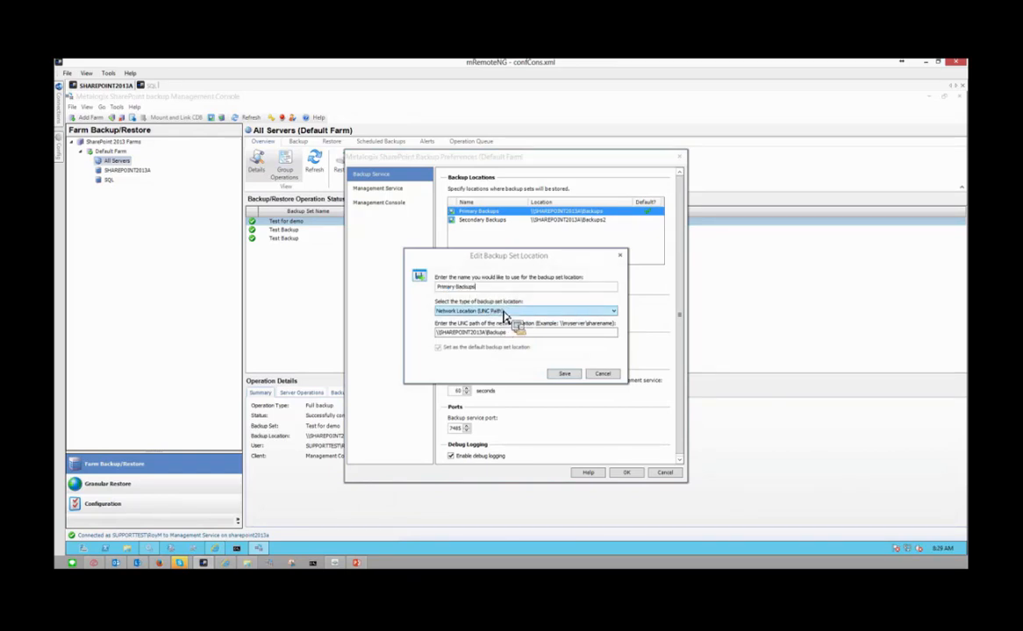
key(Tab)
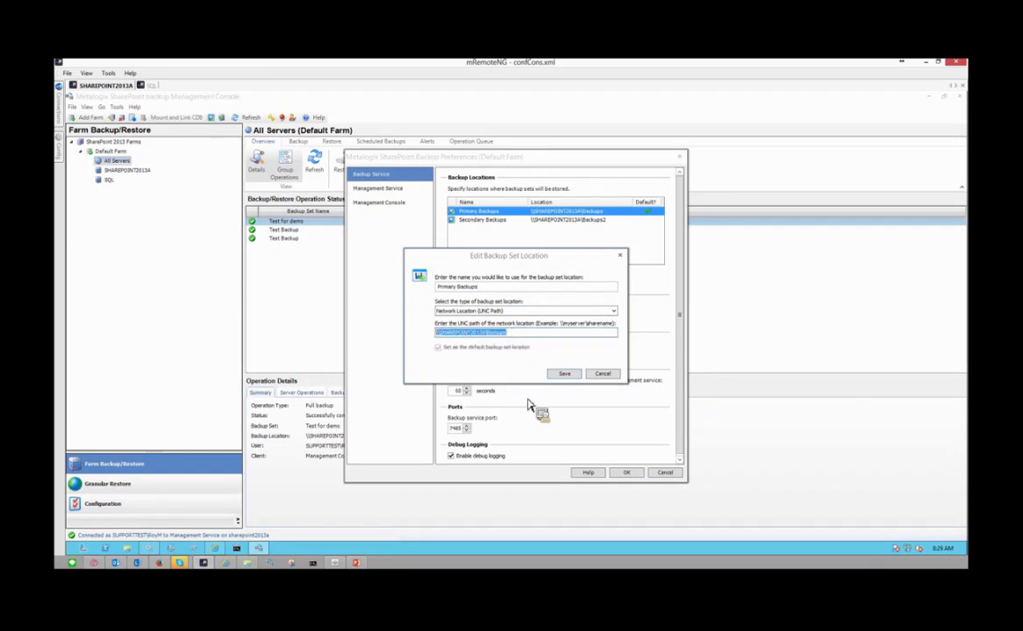
Browse to Local Disk (C:) in File Explorer and view the sharing properties of the Backups folder.
click(128, 548)
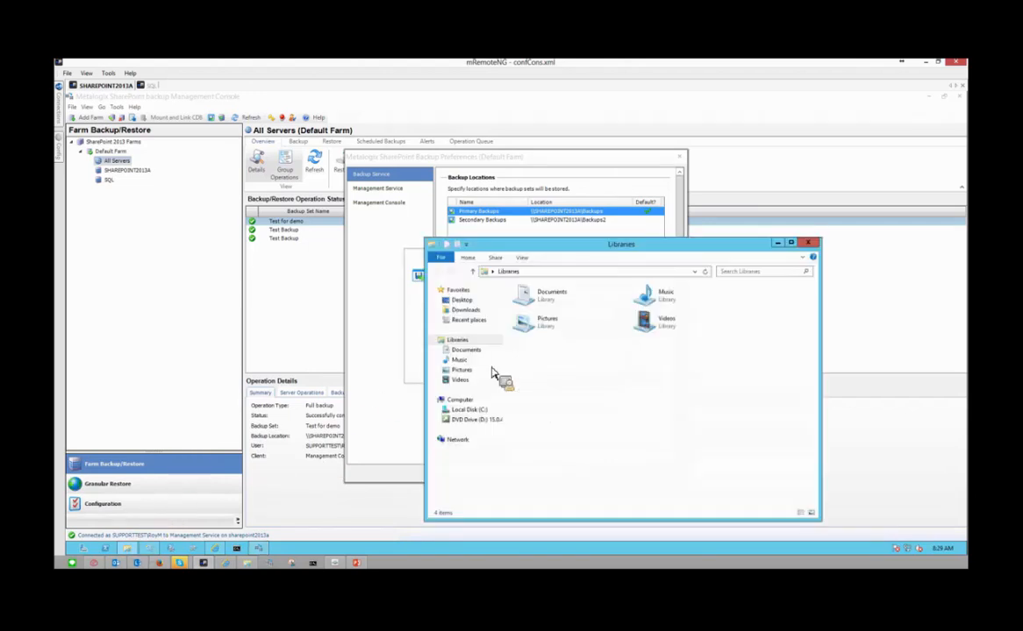
click(469, 410)
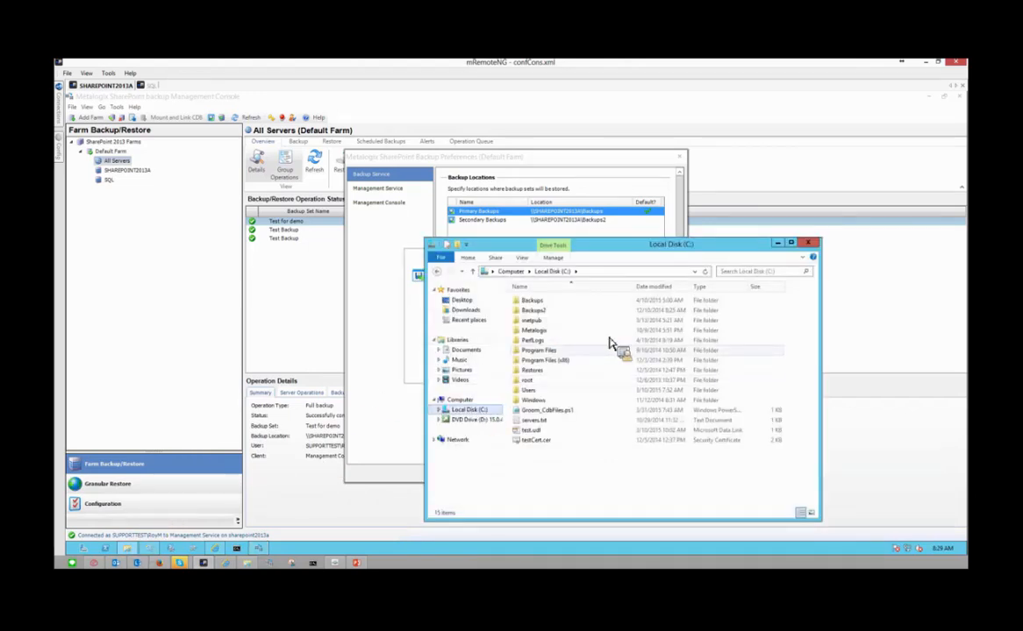
right_click(546, 300)
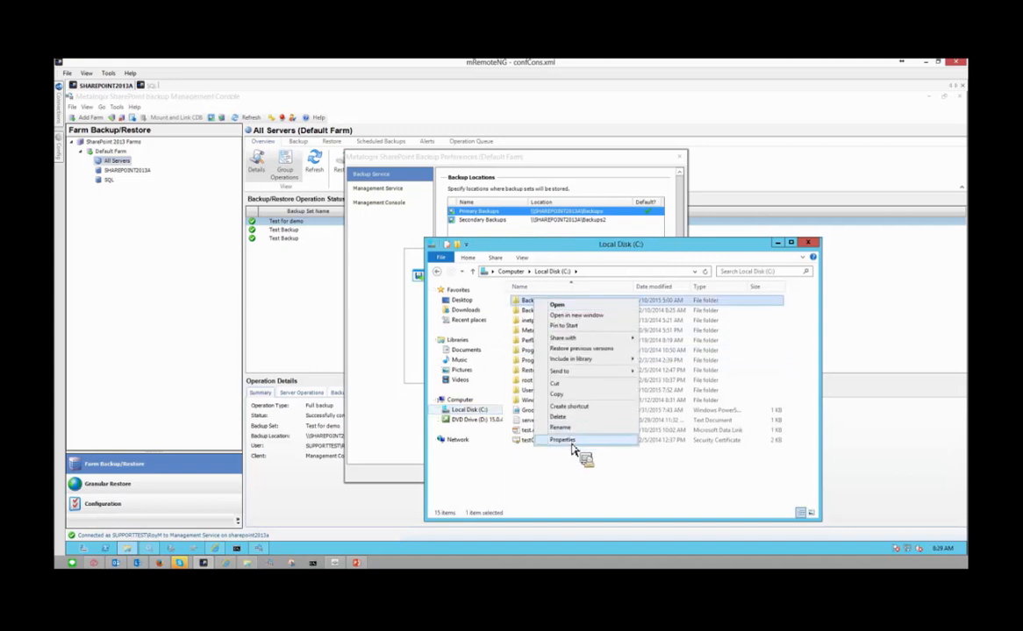
click(565, 440)
click(575, 322)
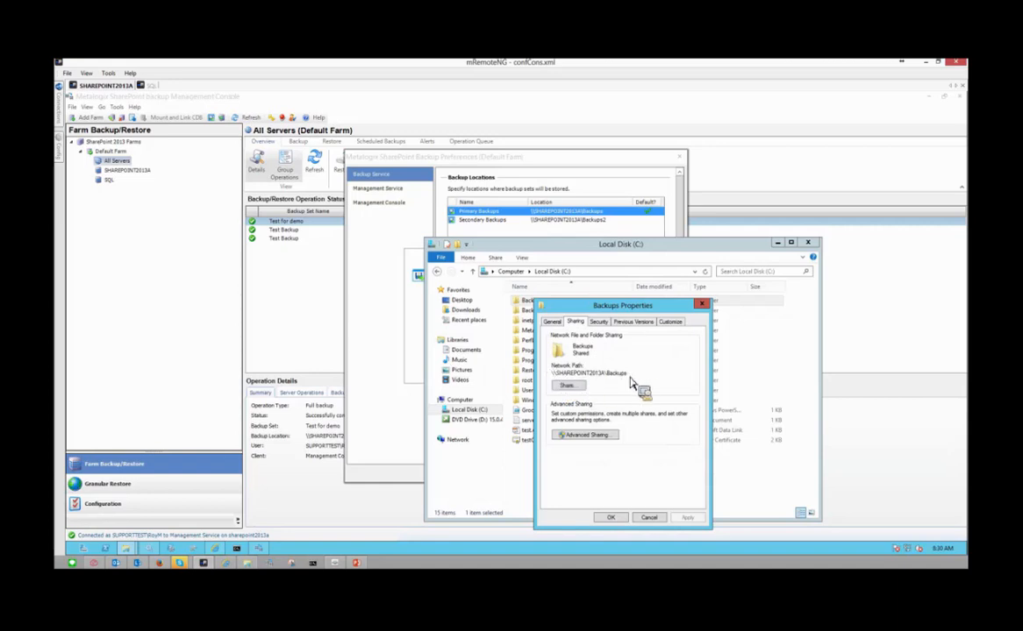
Return to the Primary Backups location, review its UNC path and cancel editing.
click(519, 188)
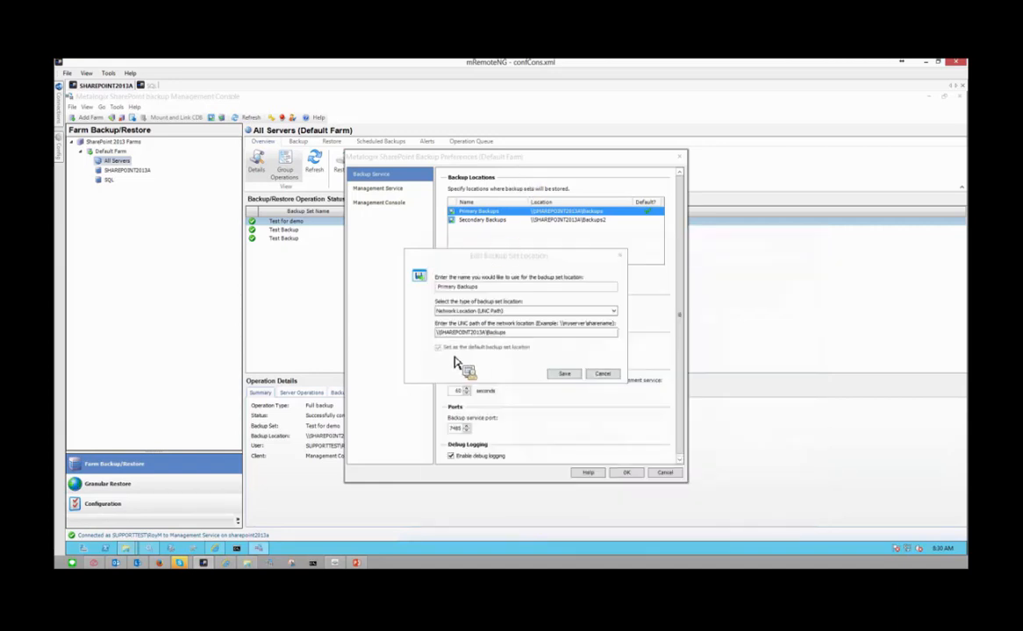
drag(511, 334, 425, 340)
click(526, 335)
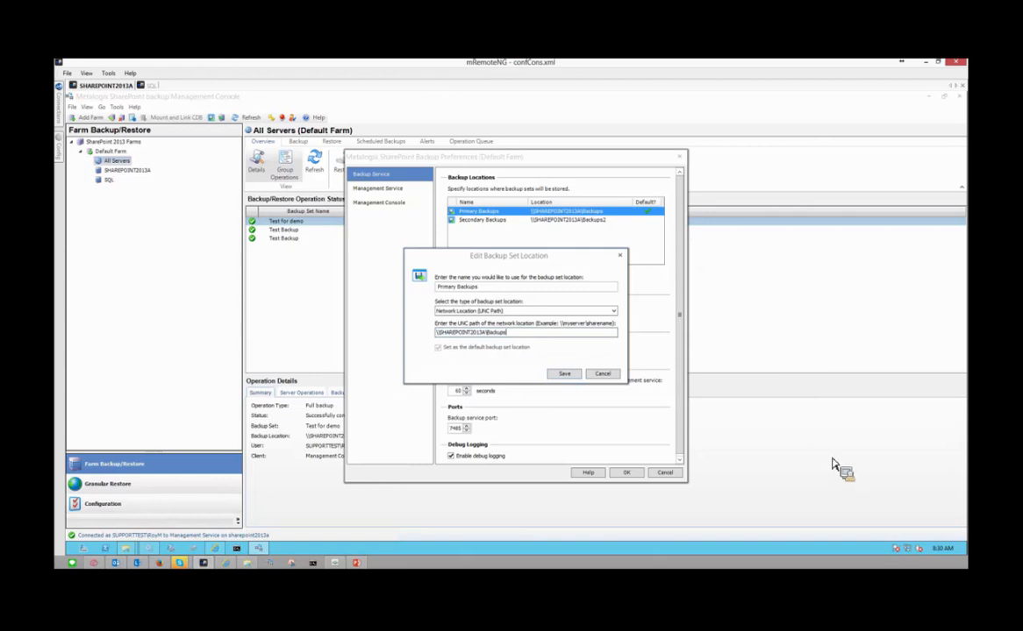
drag(511, 333, 431, 340)
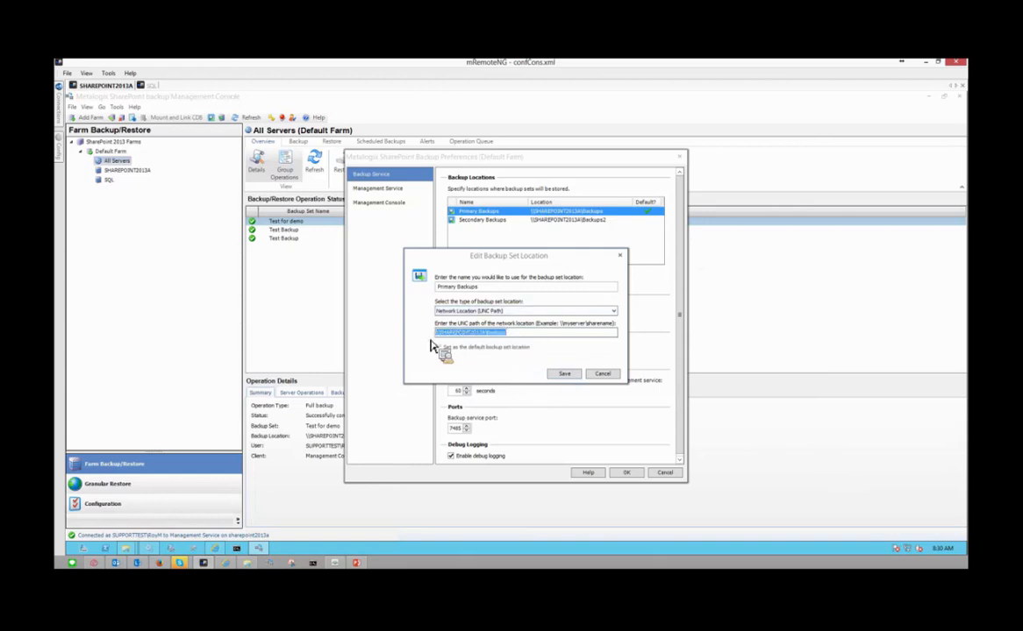
click(604, 374)
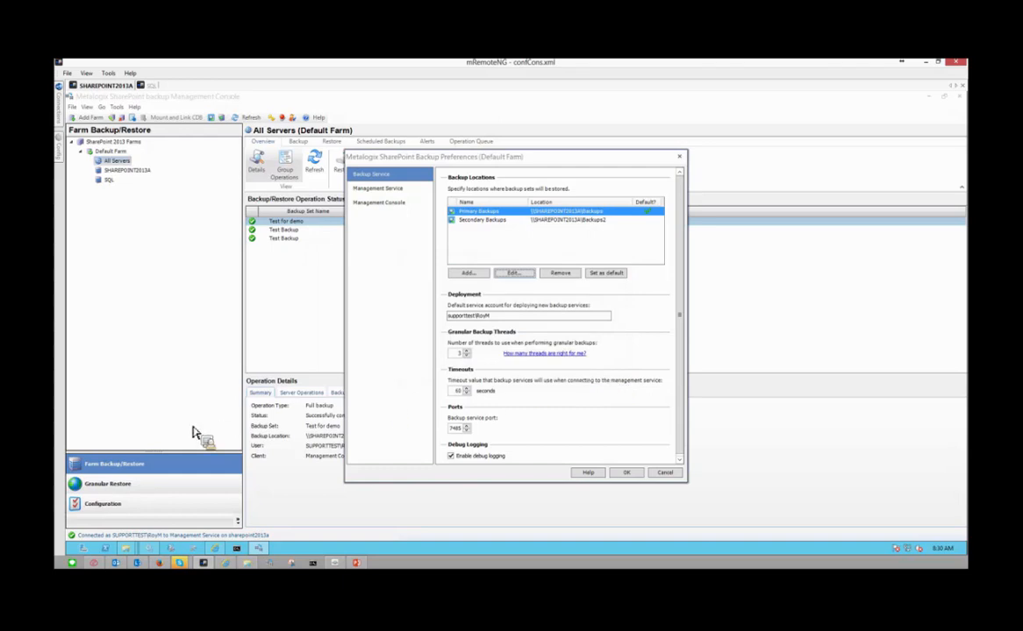
Inspect who the Backups folder is shared with and their permission levels, then close its properties without changes.
click(134, 558)
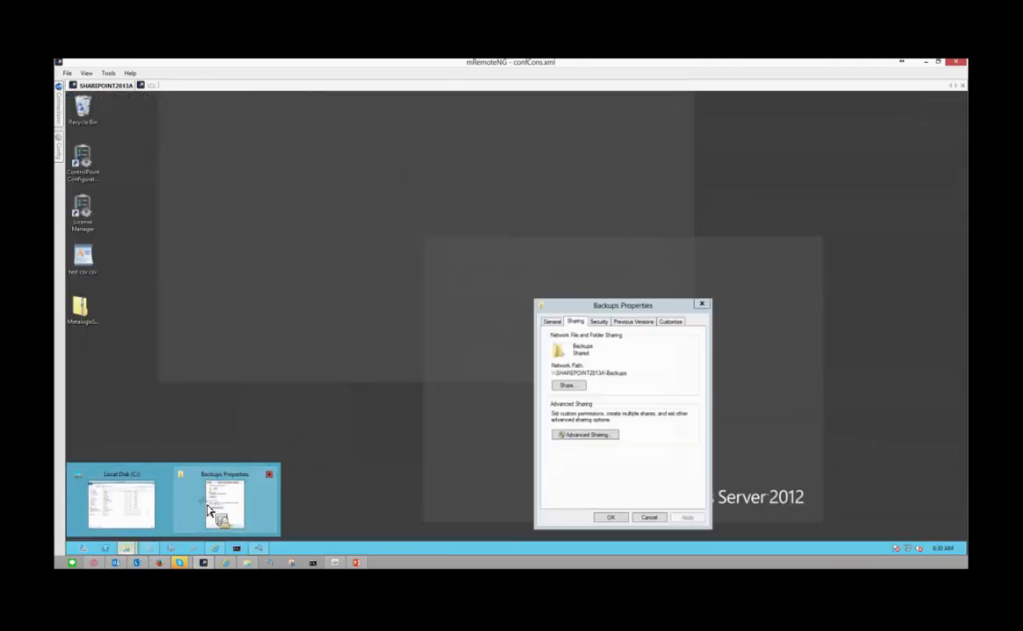
click(223, 516)
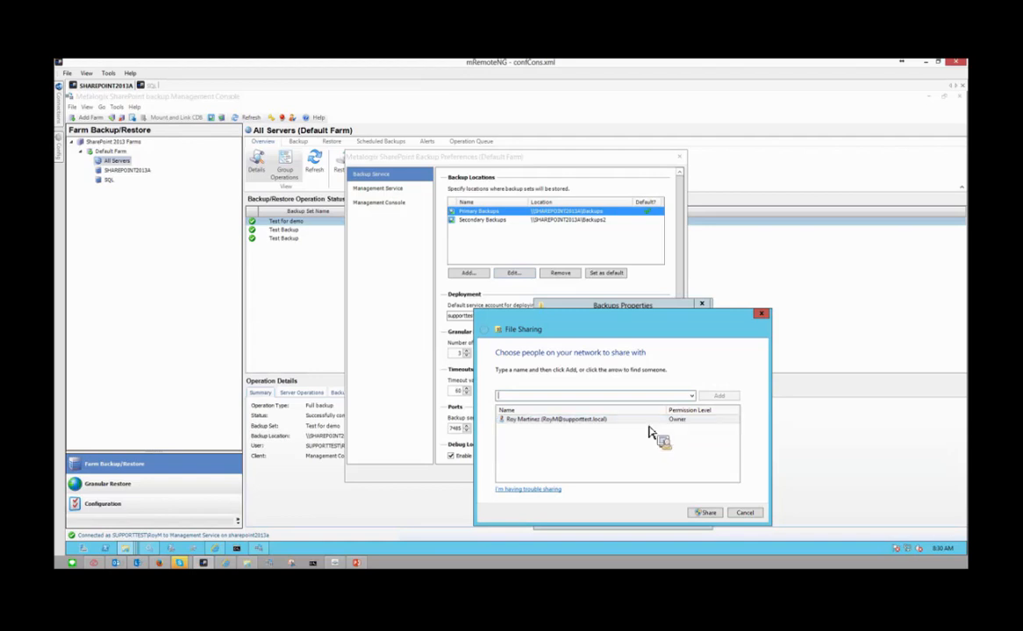
click(741, 512)
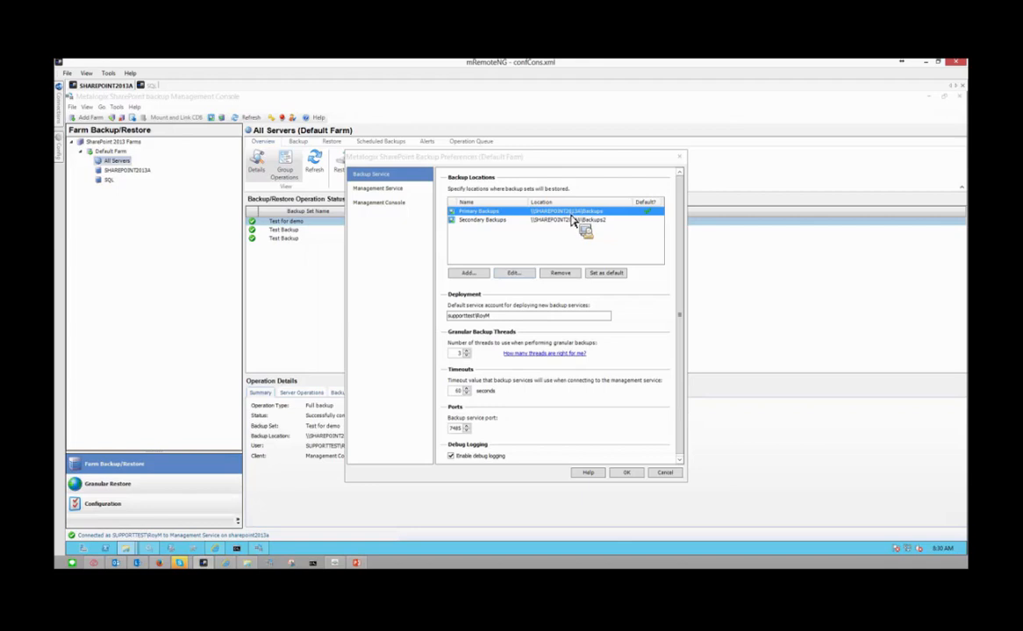
mouse_move(132, 549)
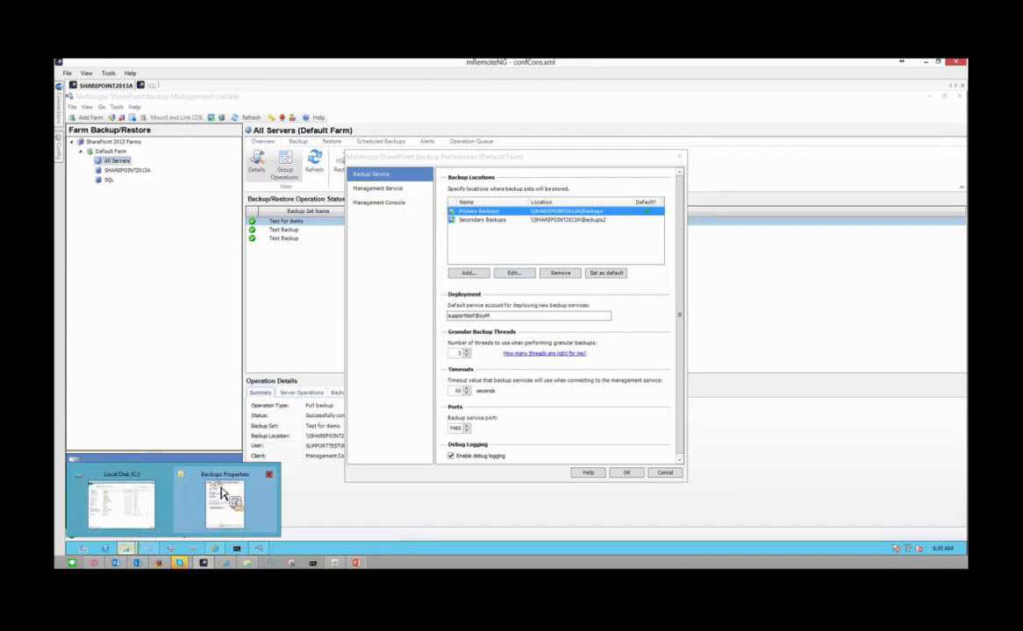
click(221, 495)
click(372, 475)
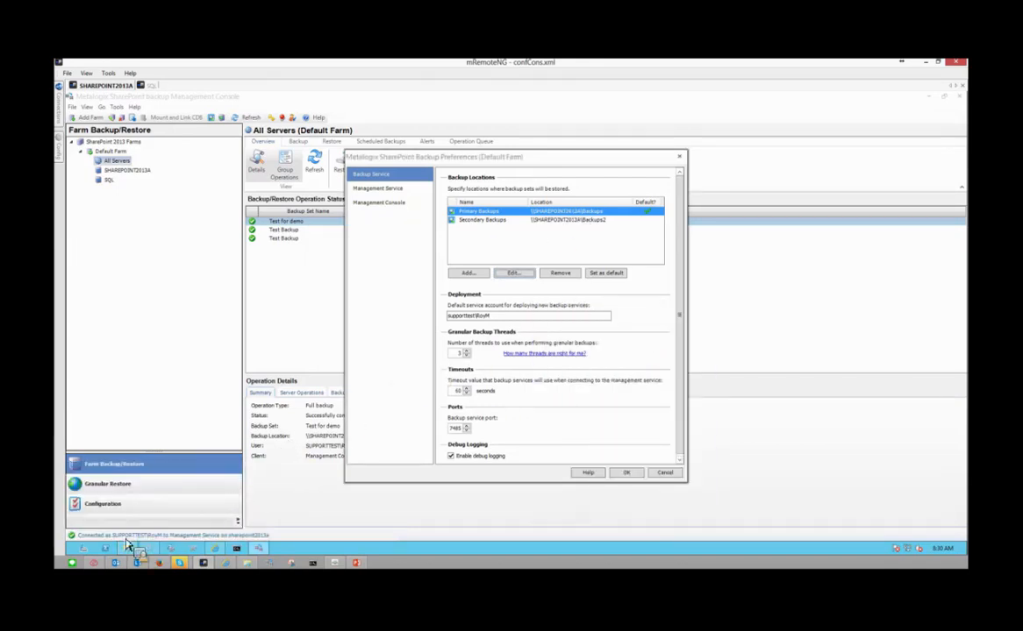
View the contents of the C:\Backups folder, then return to the console and close the preferences.
click(130, 548)
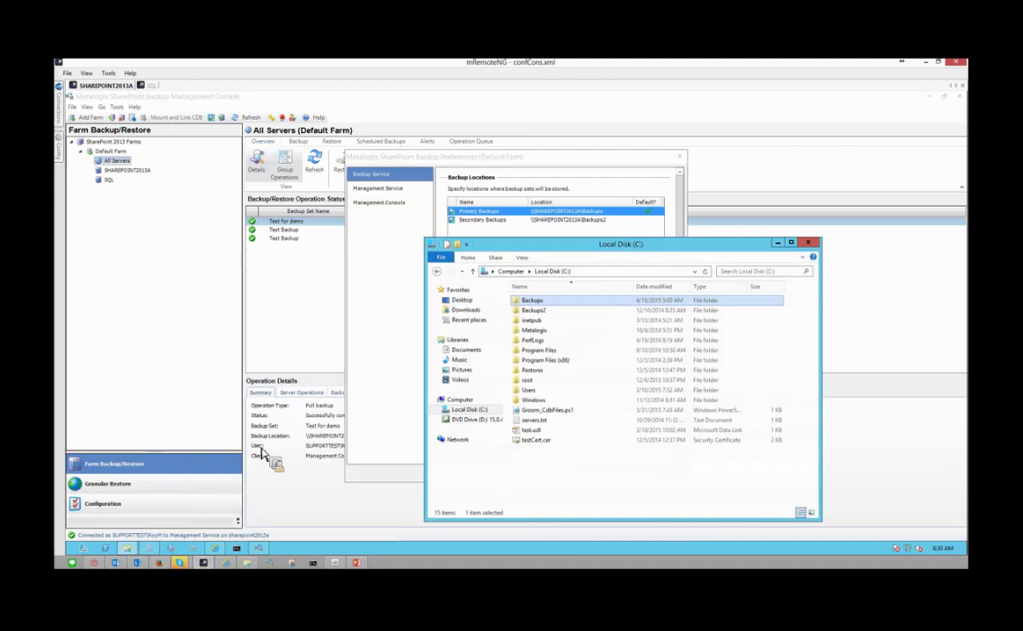
double_click(565, 307)
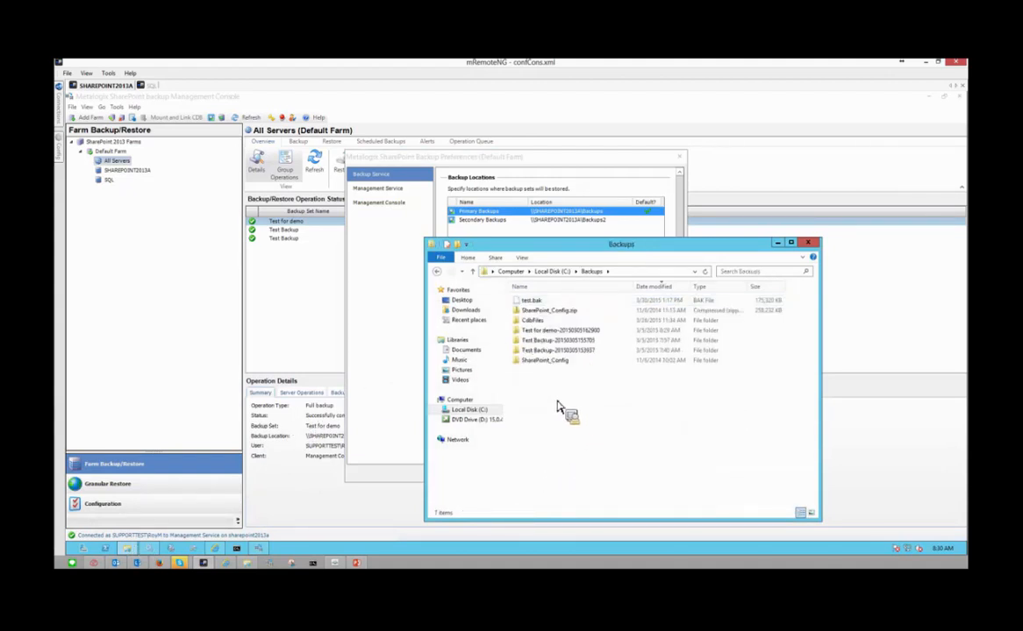
click(248, 256)
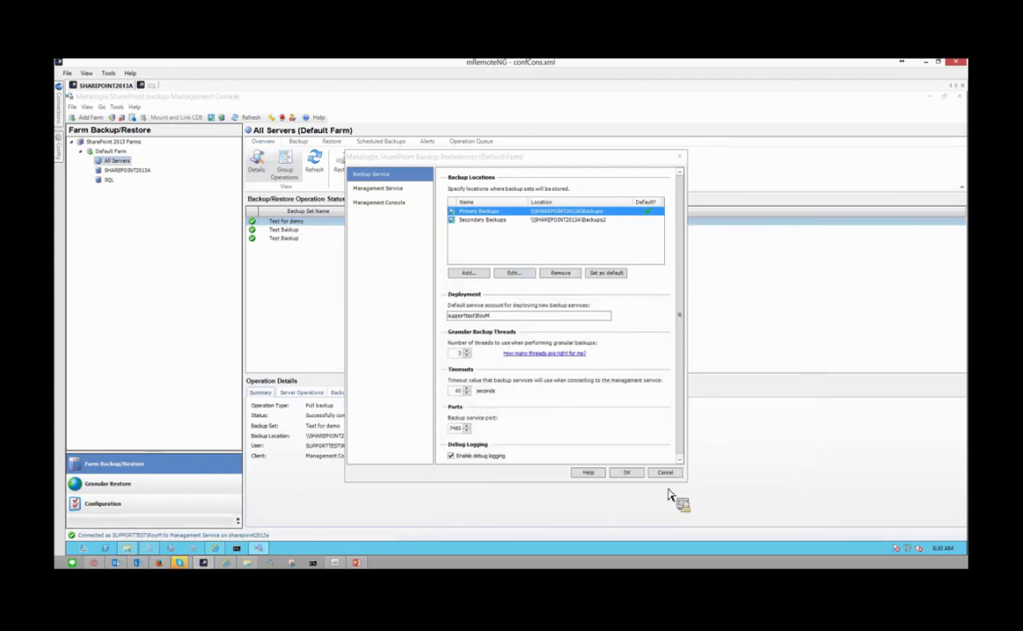
click(626, 473)
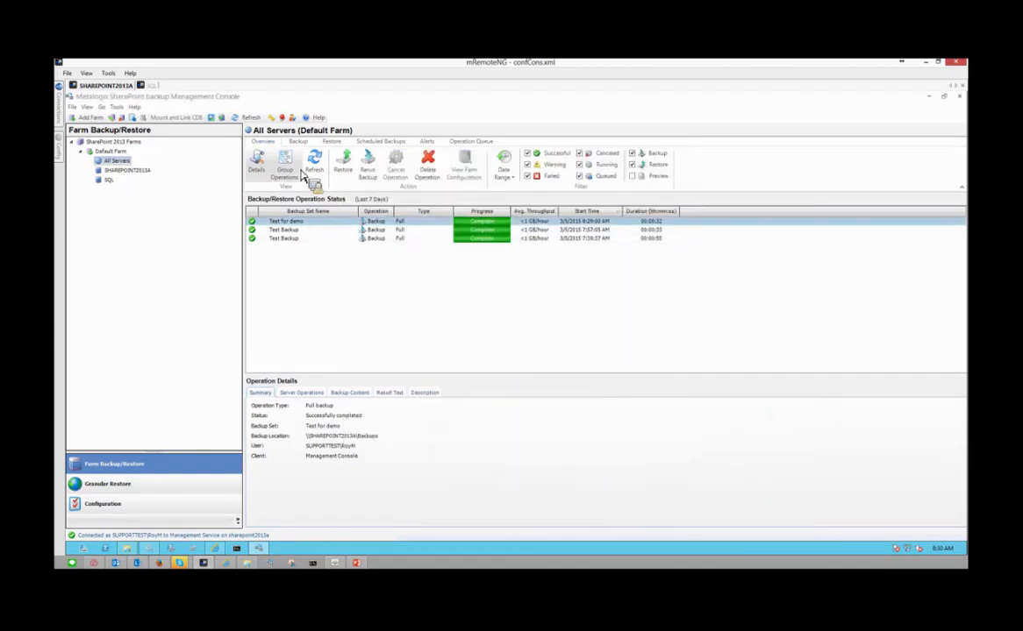
Examine the backup content of the Test for demo backup, down to WSS_Content, and of the 7:57:05 AM Test Backup.
click(349, 394)
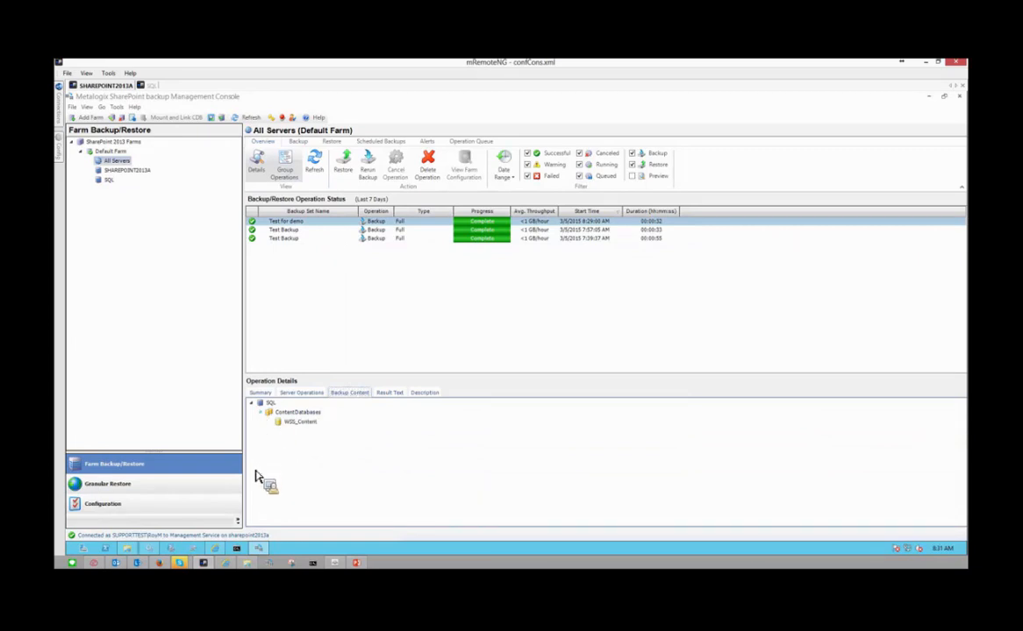
click(298, 425)
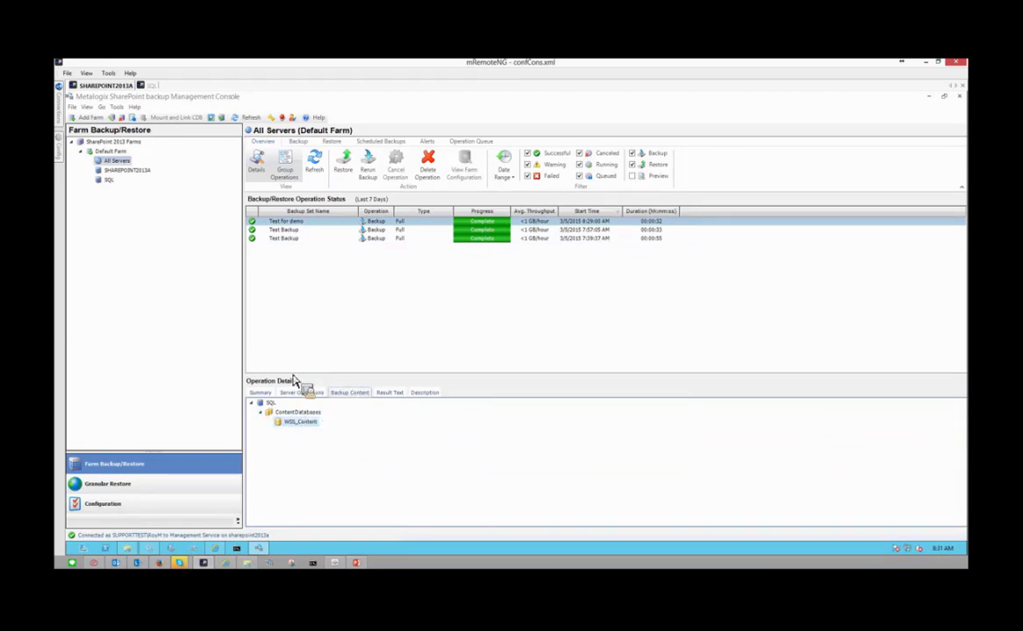
click(304, 230)
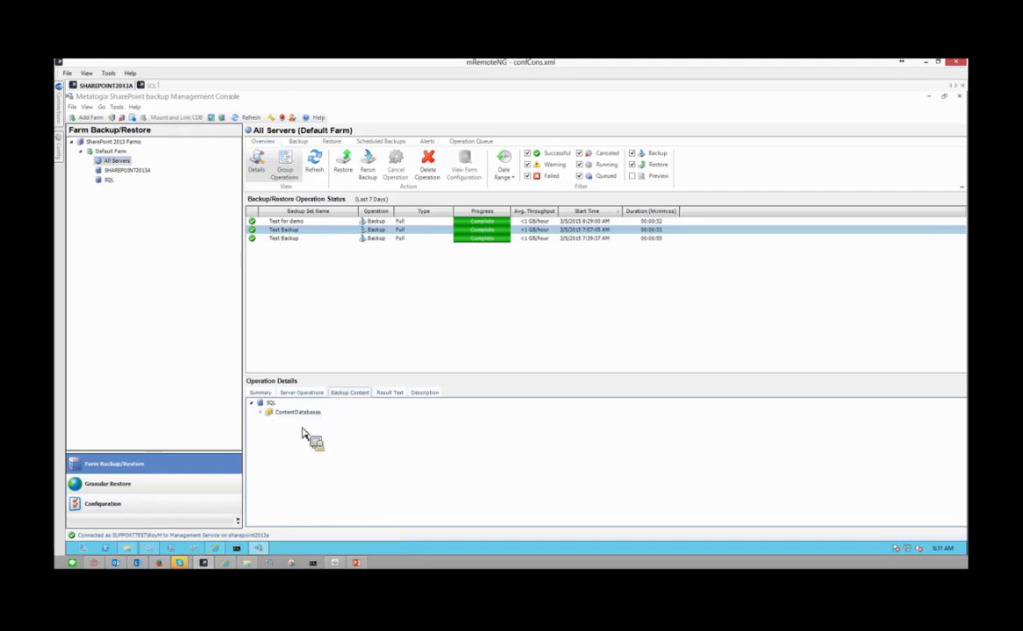
click(344, 223)
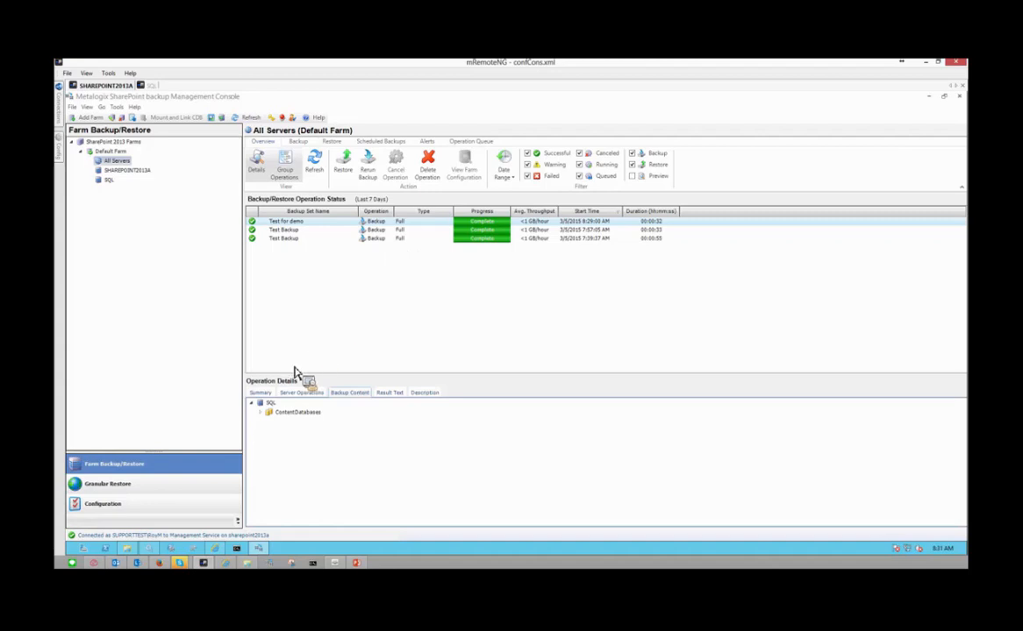
click(178, 563)
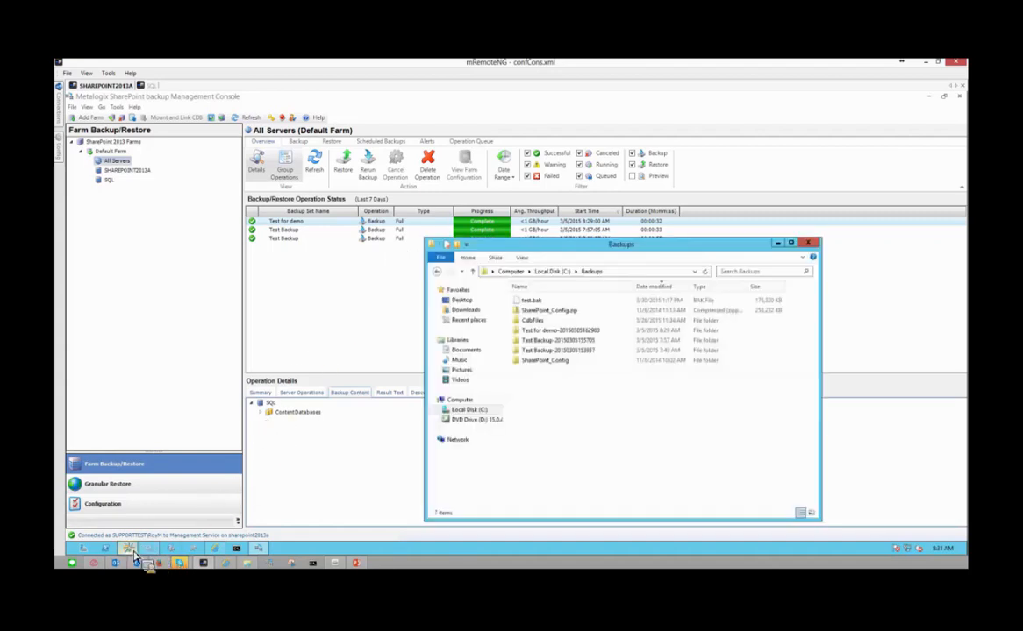
double_click(535, 329)
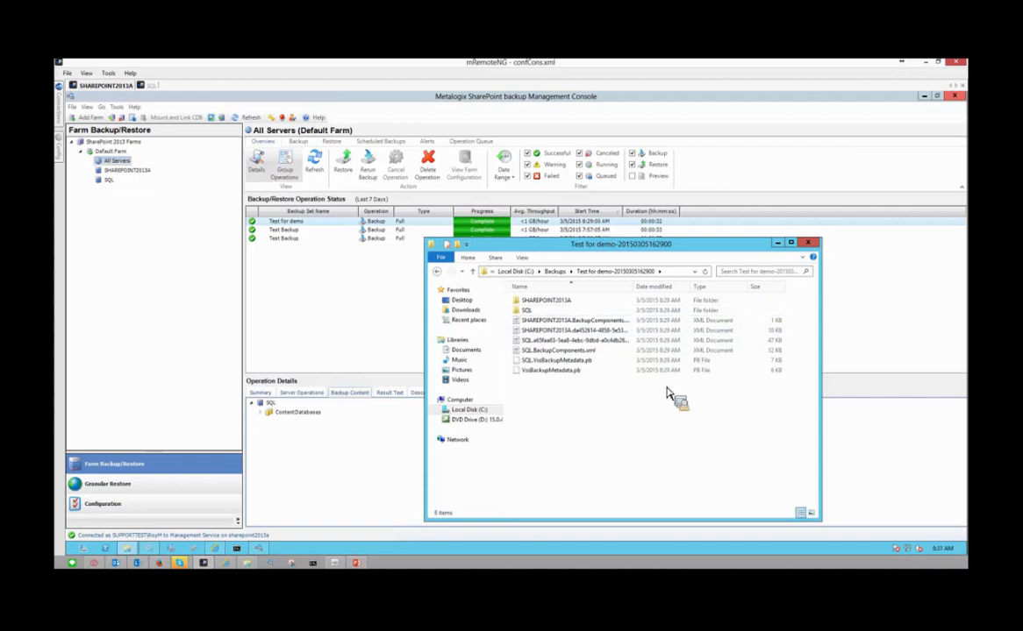
double_click(548, 302)
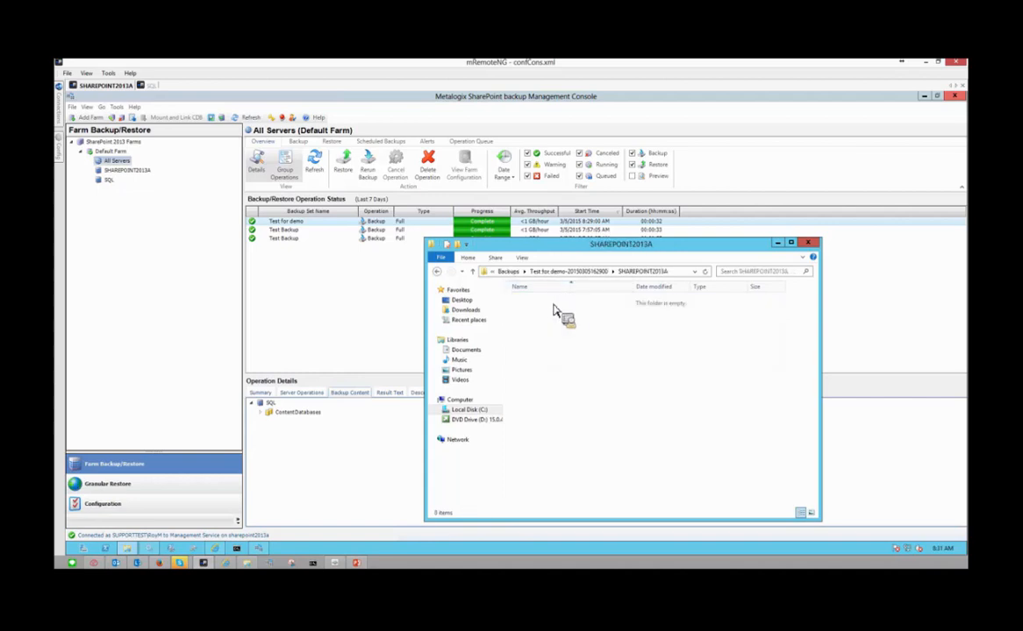
click(537, 271)
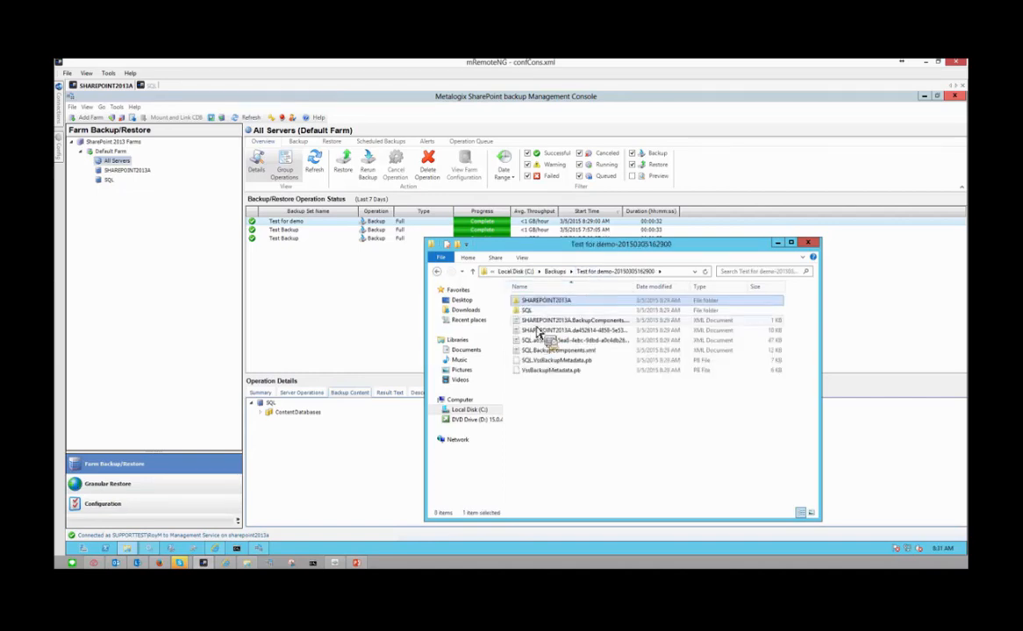
drag(537, 332, 602, 311)
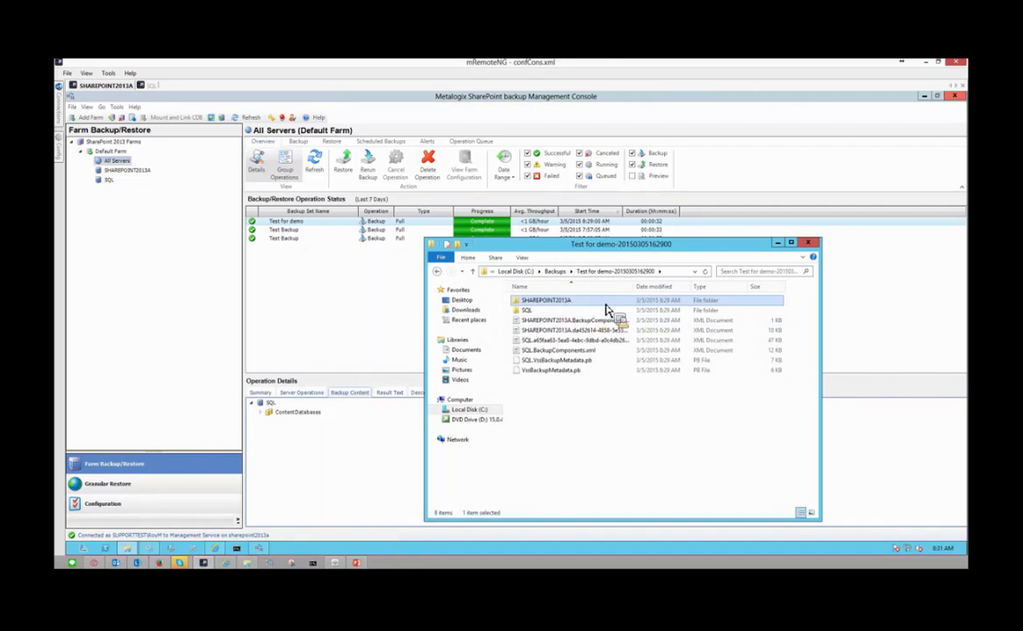
double_click(540, 312)
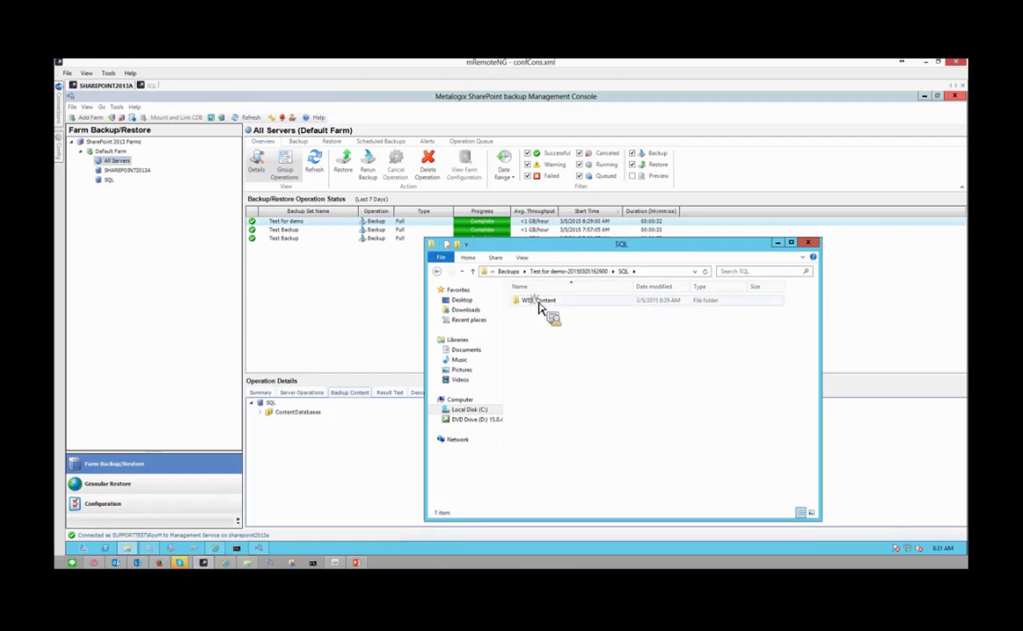
double_click(539, 300)
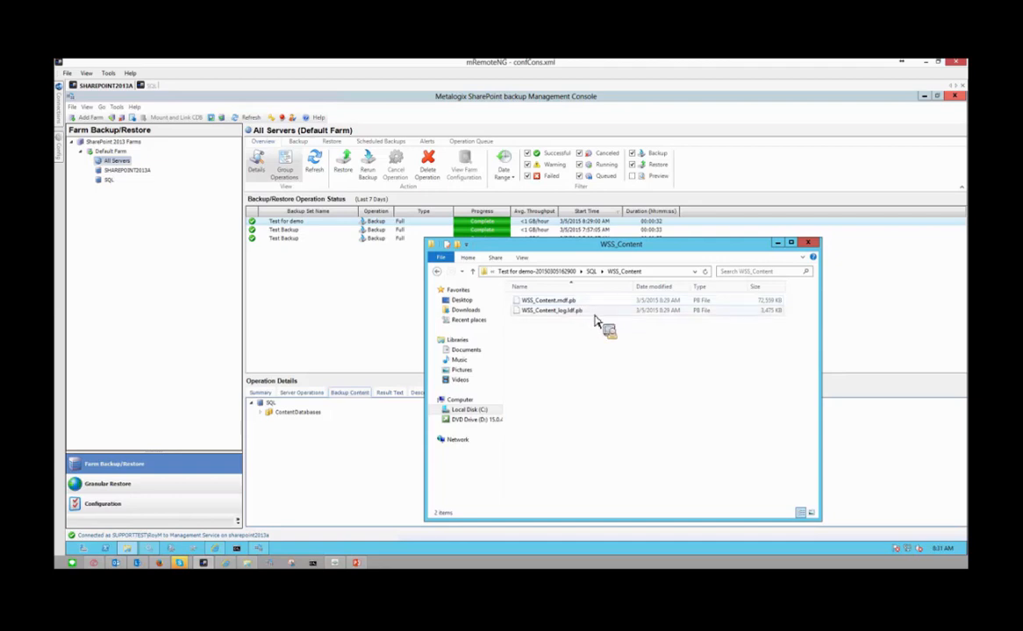
click(590, 271)
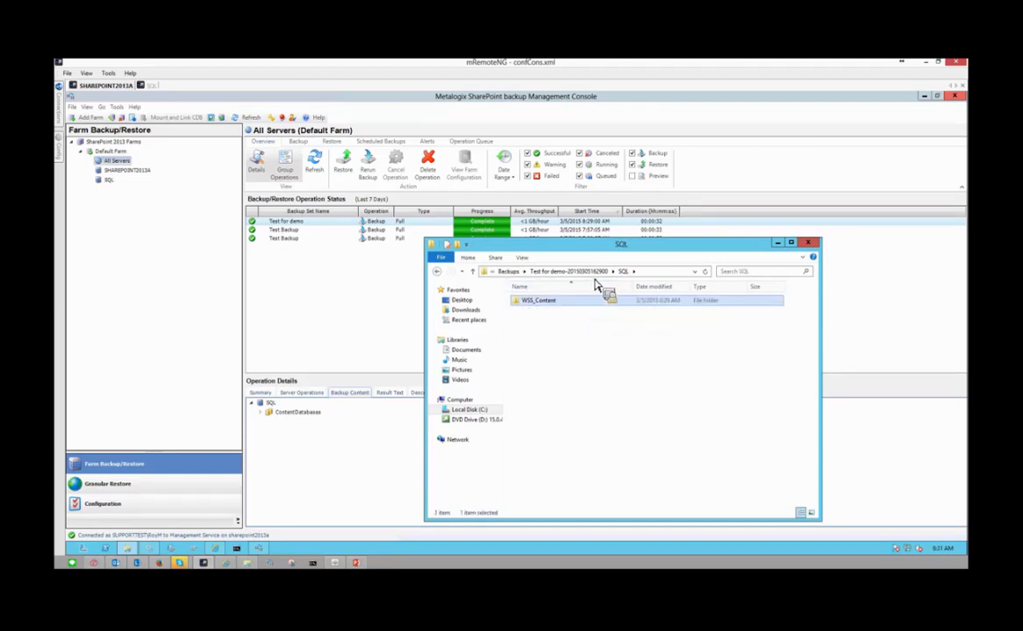
click(554, 271)
Widen the file name column and examine the BackupComponents, WriterMetadata and VssBackupMetadata files of the Test for demo backup.
click(519, 320)
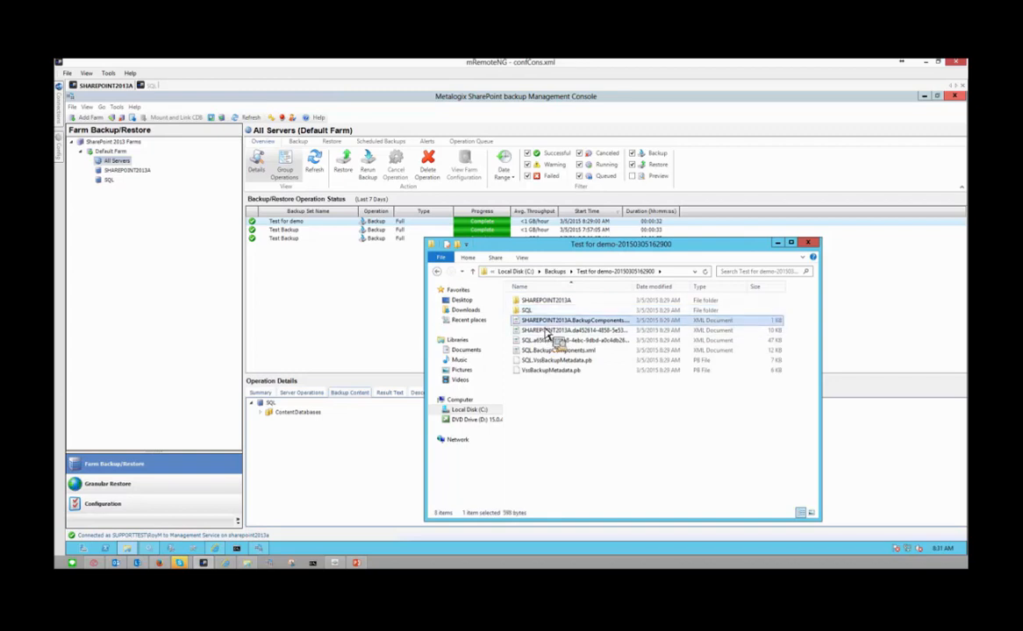
double_click(634, 288)
click(591, 331)
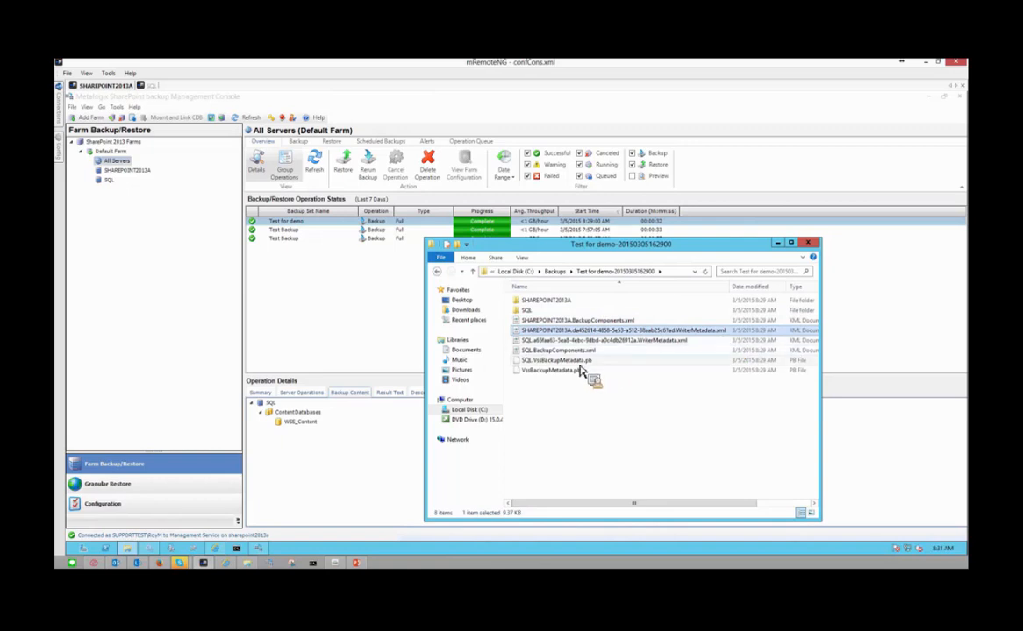
click(570, 371)
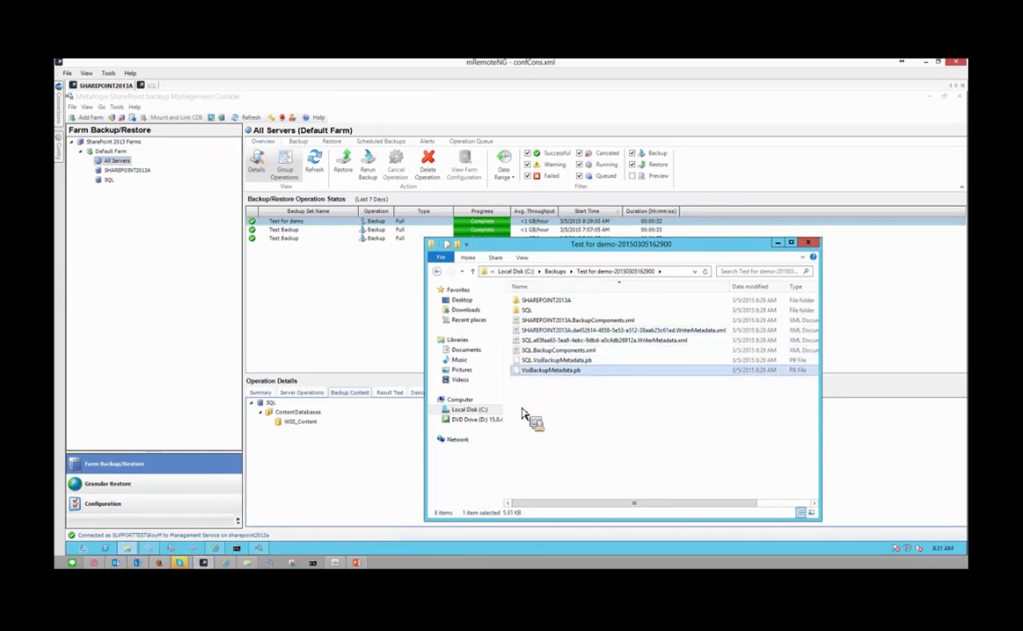
drag(523, 413, 613, 385)
drag(613, 385, 571, 417)
click(538, 362)
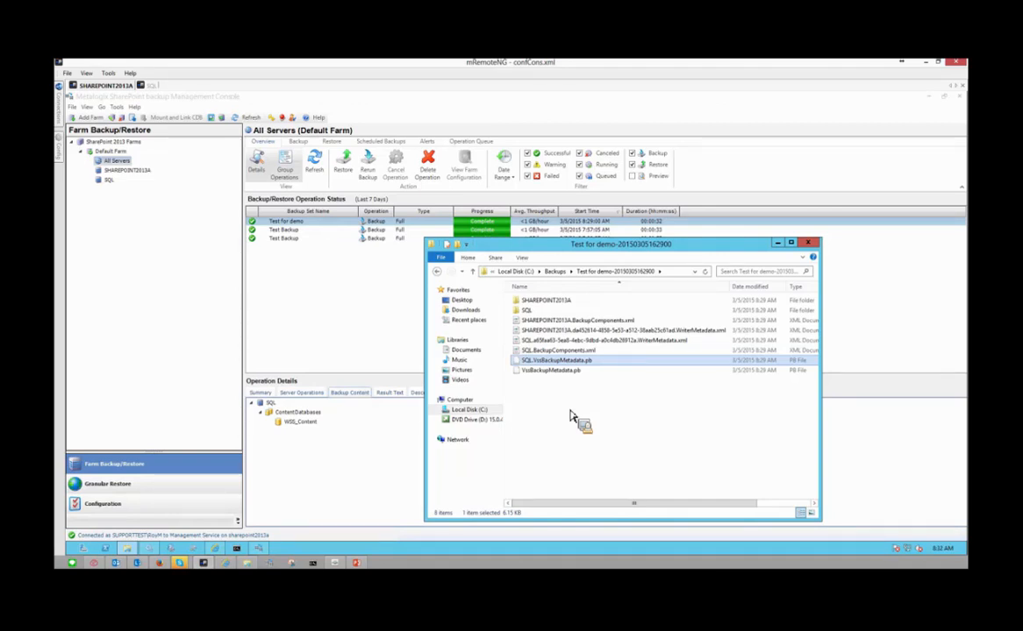
drag(572, 410, 603, 320)
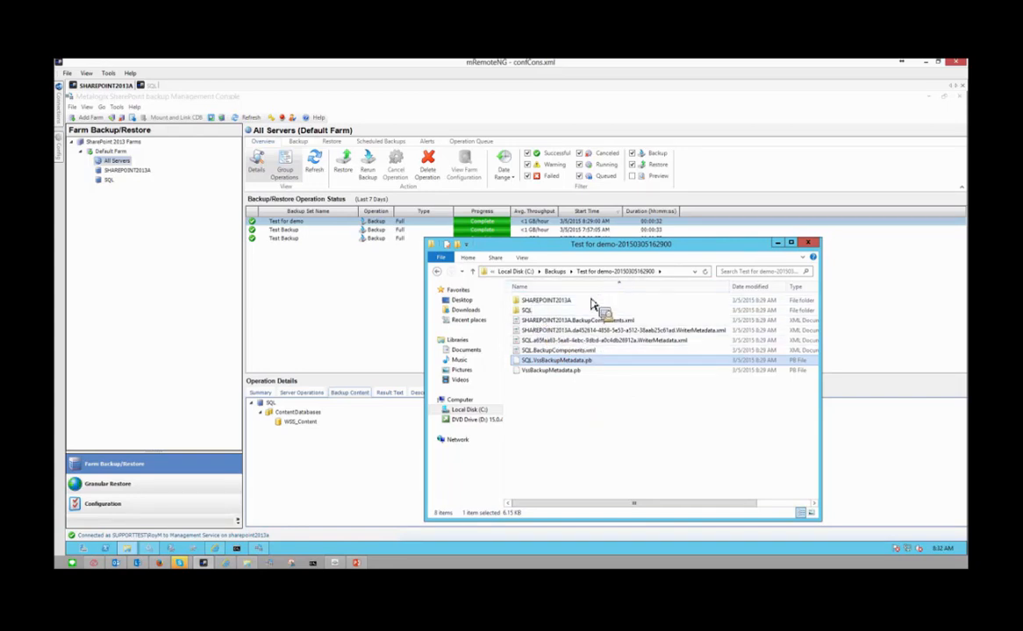
Revisit the backed-up WSS_Content files under SQL, then view the parent Backups folder and close File Explorer.
double_click(532, 312)
double_click(543, 300)
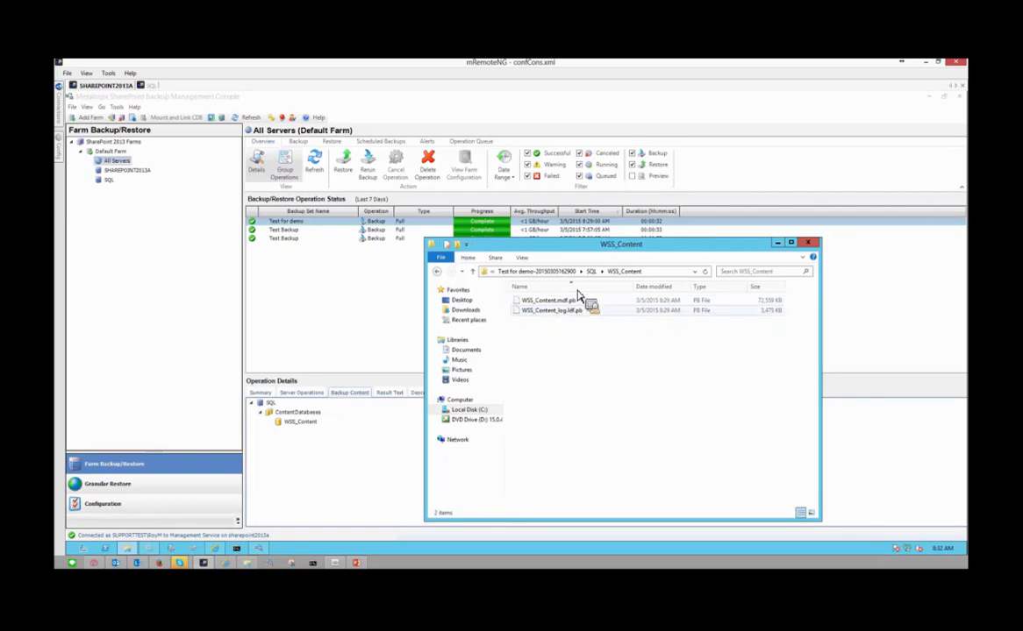
click(522, 271)
drag(566, 377, 572, 303)
drag(660, 246, 609, 201)
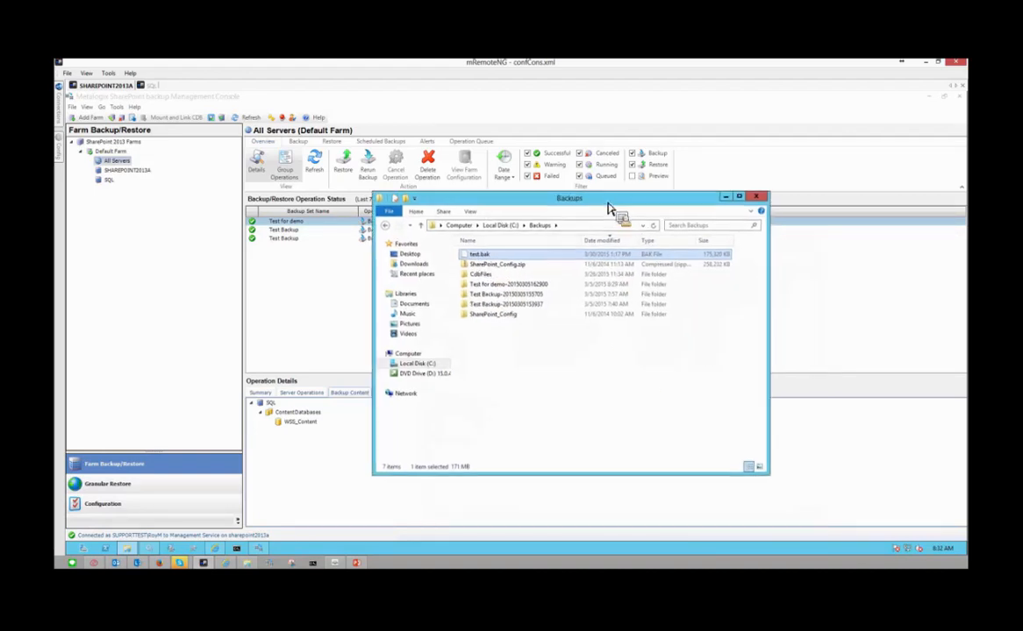
drag(493, 256, 751, 204)
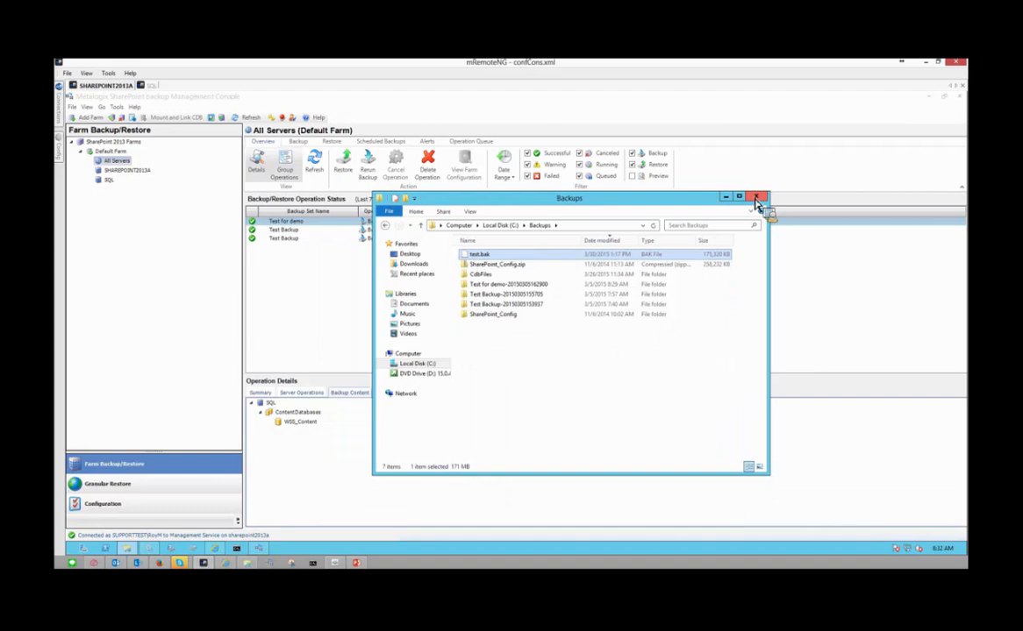
click(755, 198)
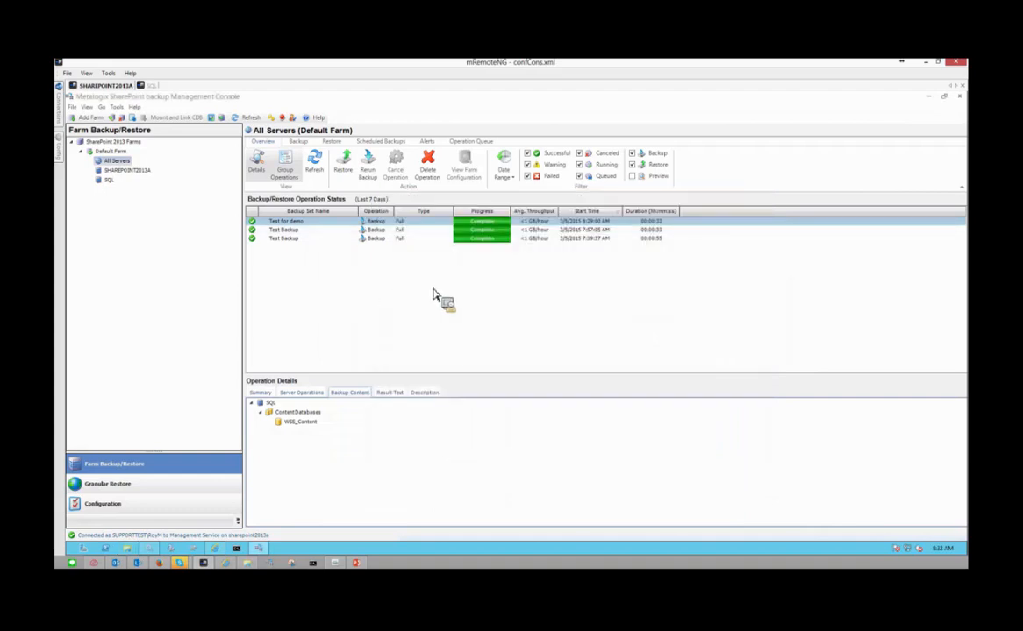
Open the farm's backup component selection and examine SQL's configuration, content, search and service application databases.
drag(418, 286, 307, 151)
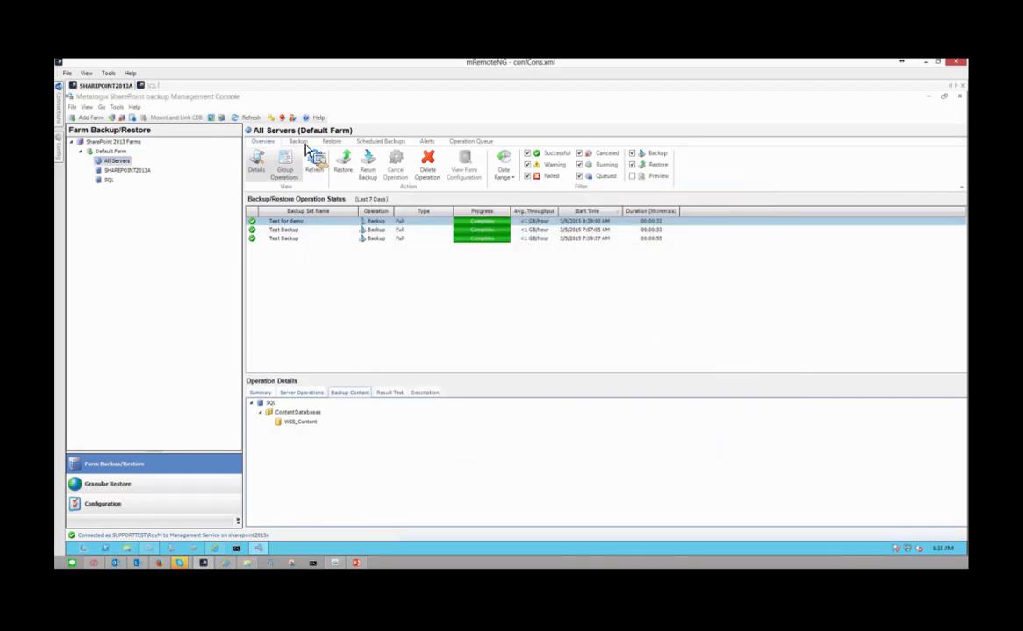
click(305, 144)
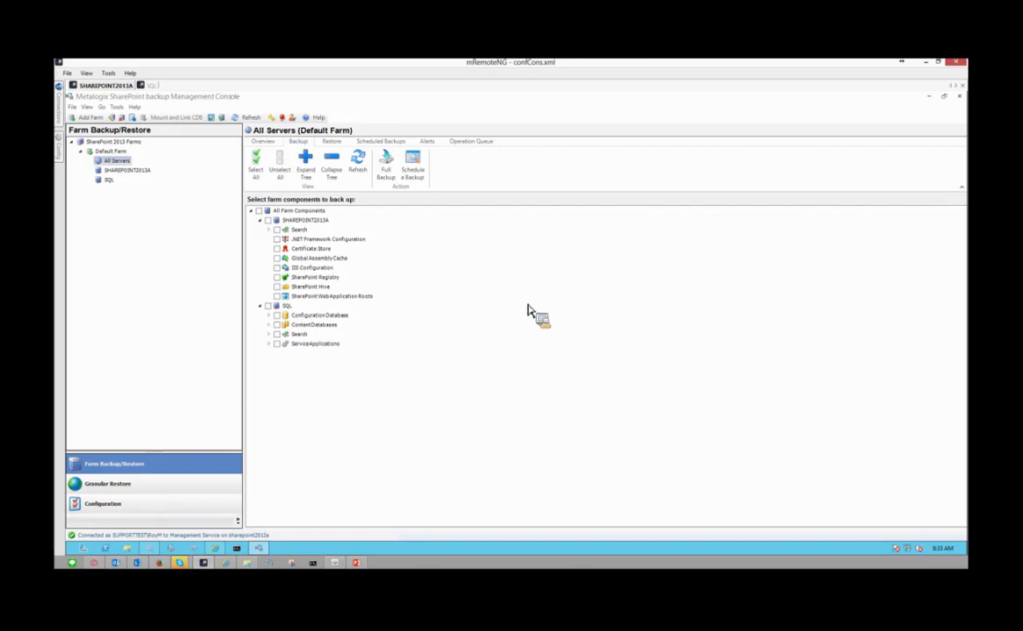
click(269, 316)
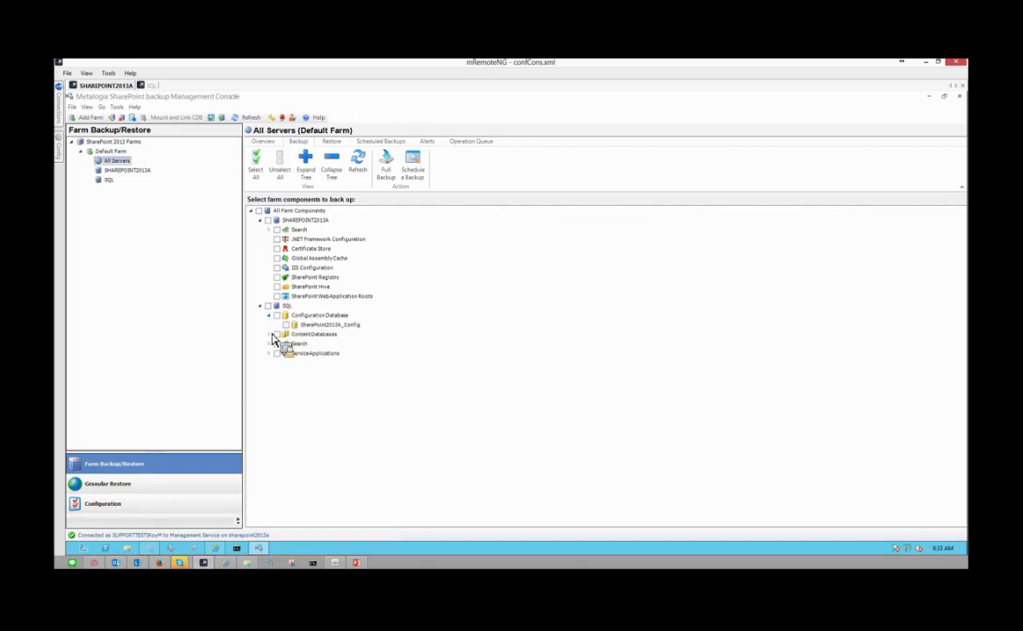
click(269, 334)
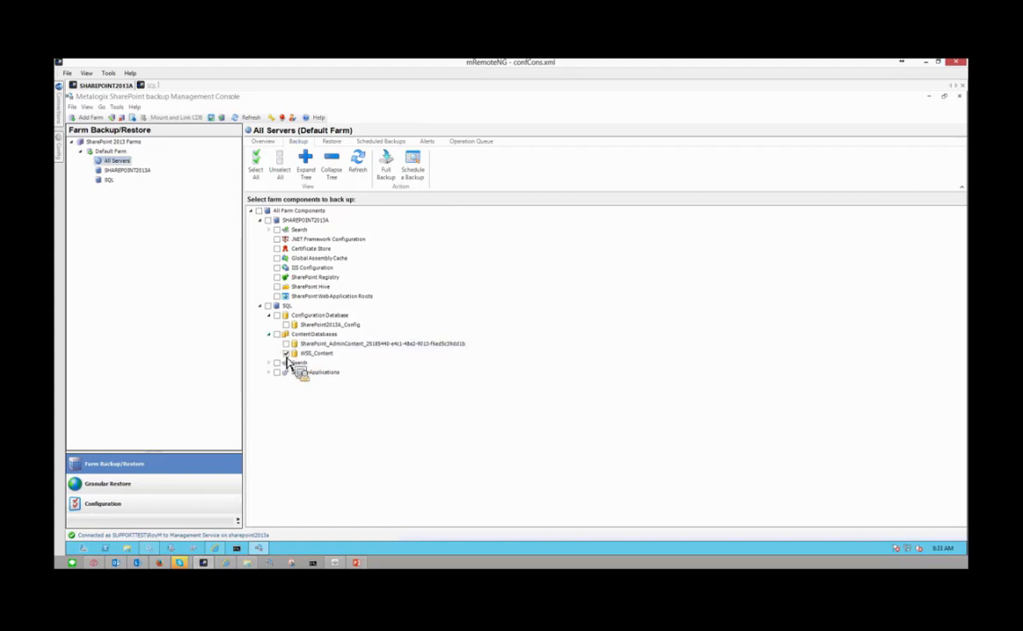
click(268, 334)
click(270, 344)
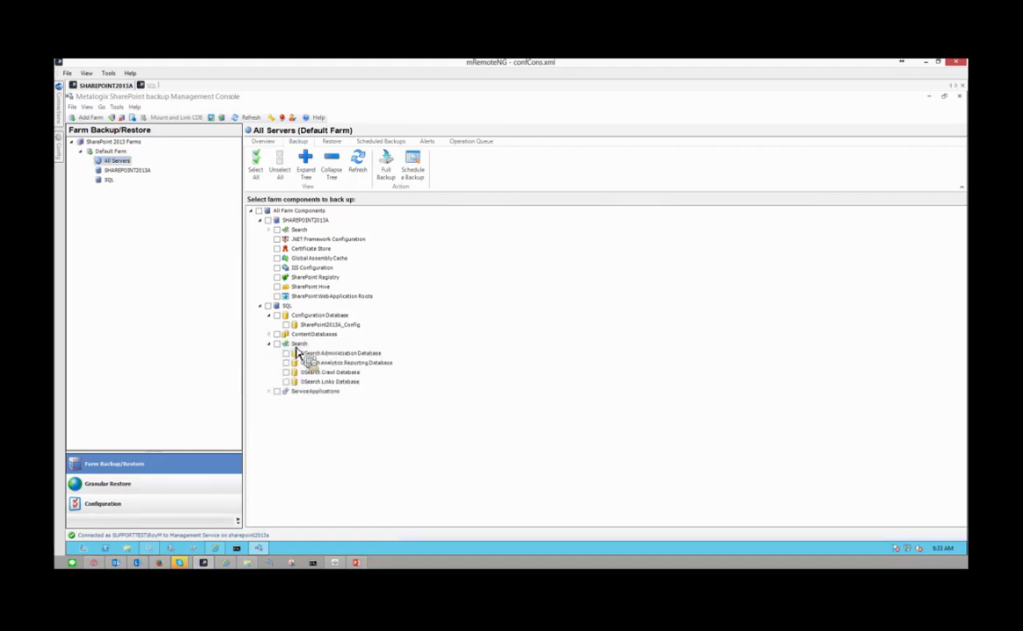
click(268, 391)
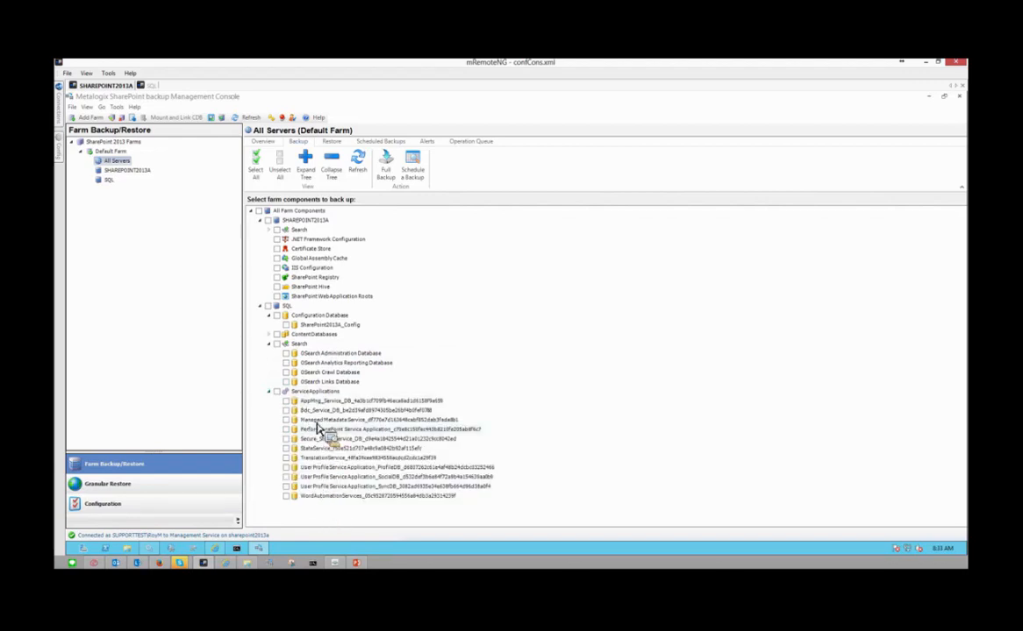
Collapse SQL's component groups and examine the Search content index under SHAREPOINT2013A.
click(268, 391)
click(270, 344)
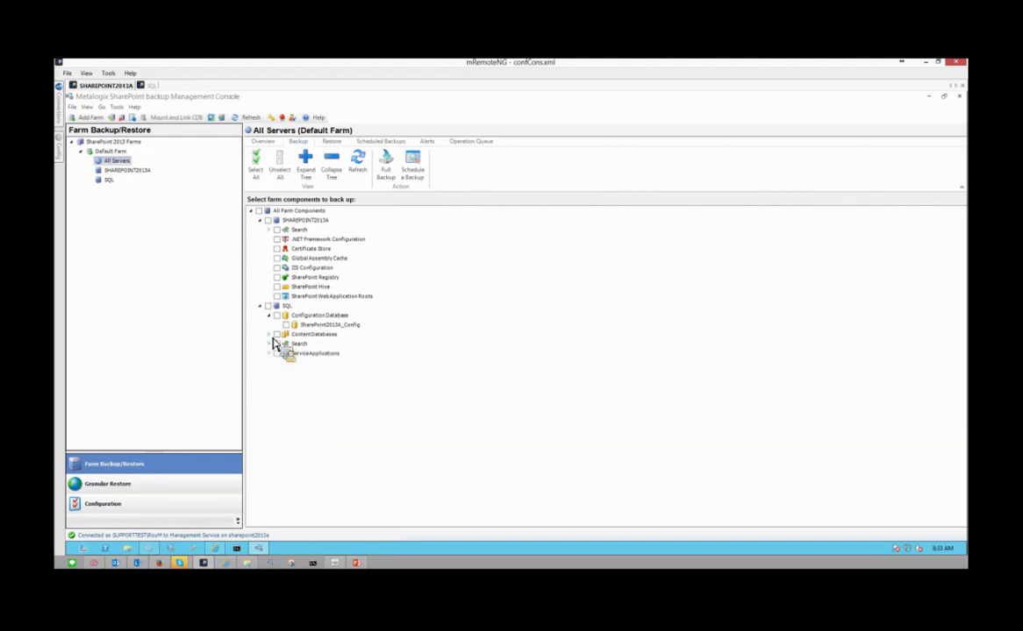
click(268, 314)
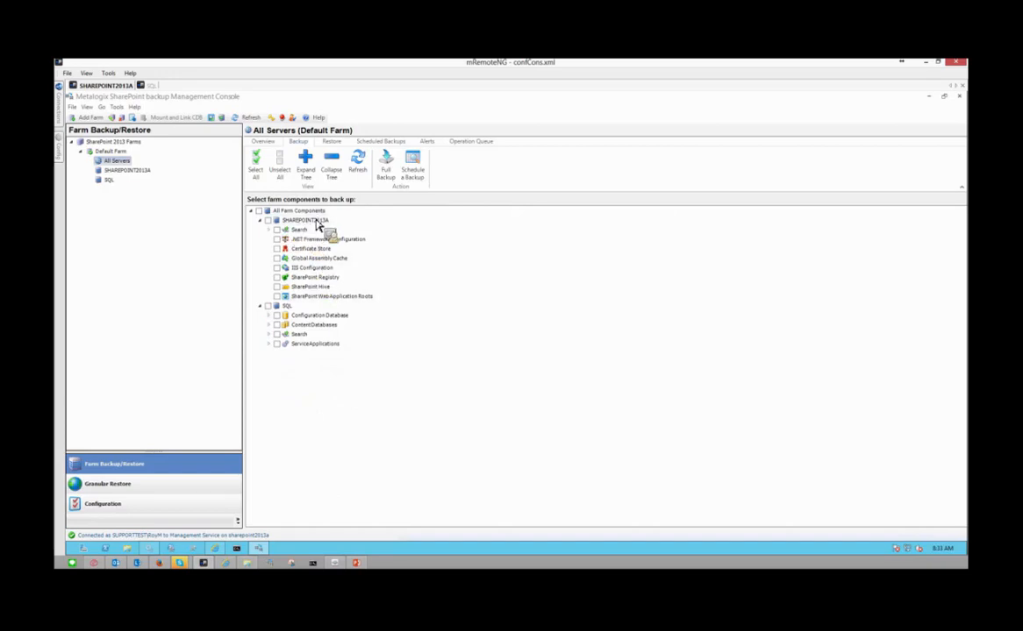
click(268, 231)
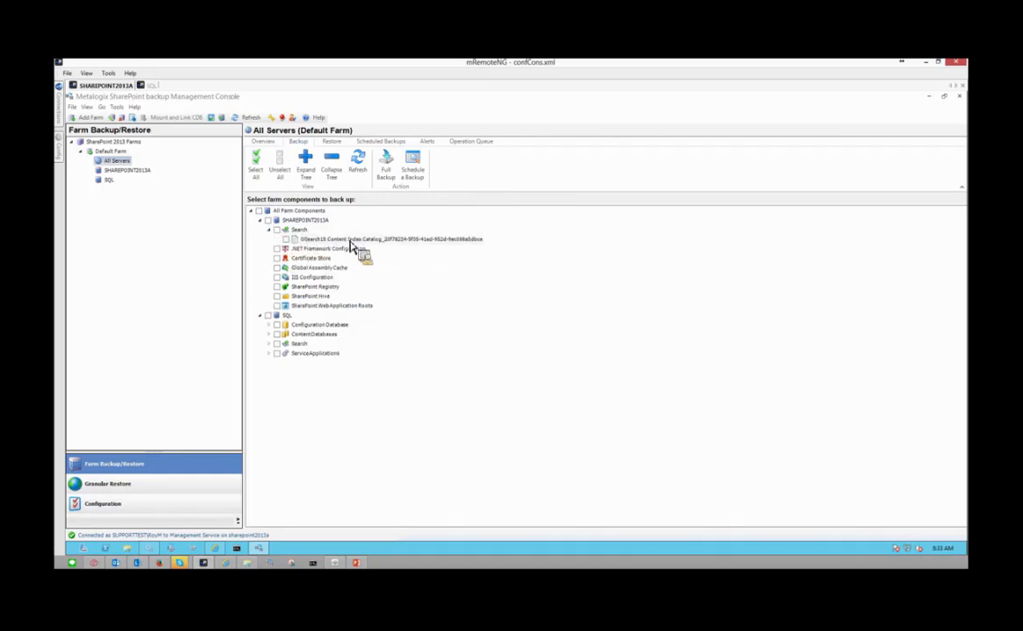
click(269, 231)
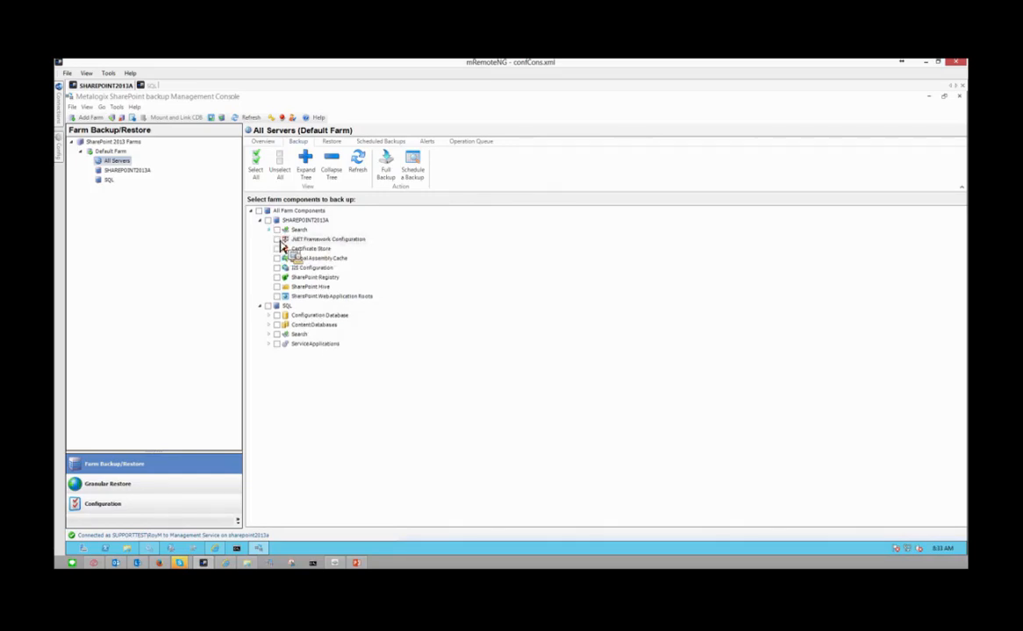
Select .NET Framework Configuration, Certificate Store, IIS Configuration and SharePoint Hive under SHAREPOINT2013A for backup, then clear the selections.
click(278, 249)
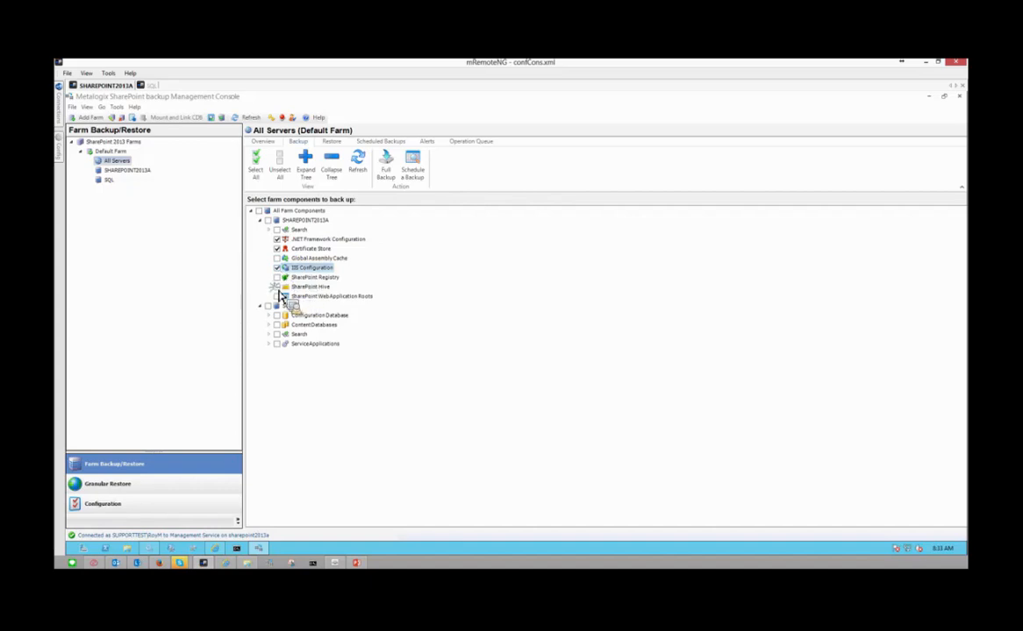
click(278, 287)
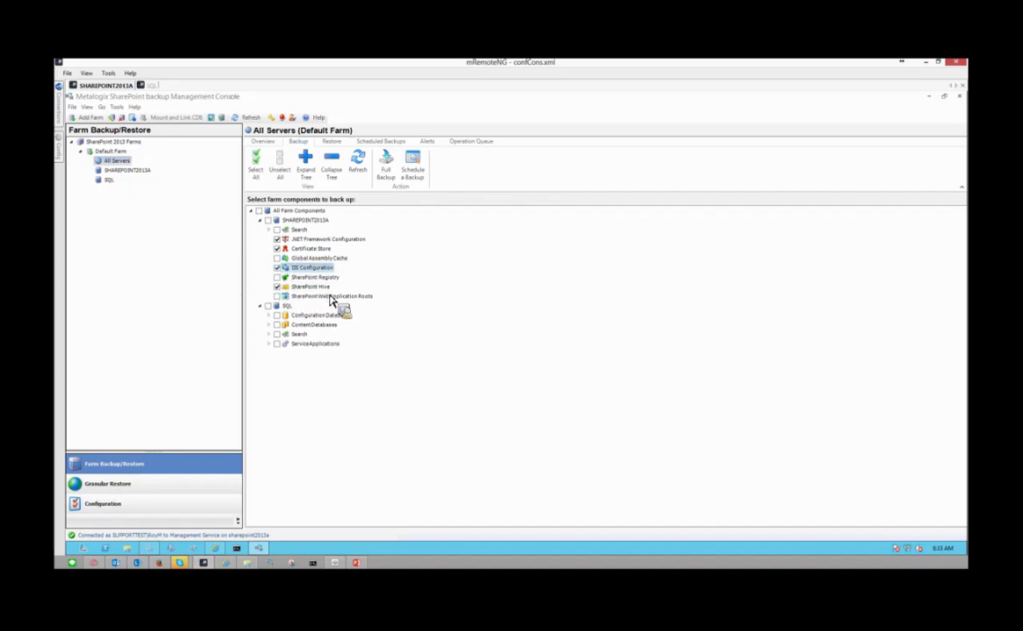
click(278, 297)
click(278, 287)
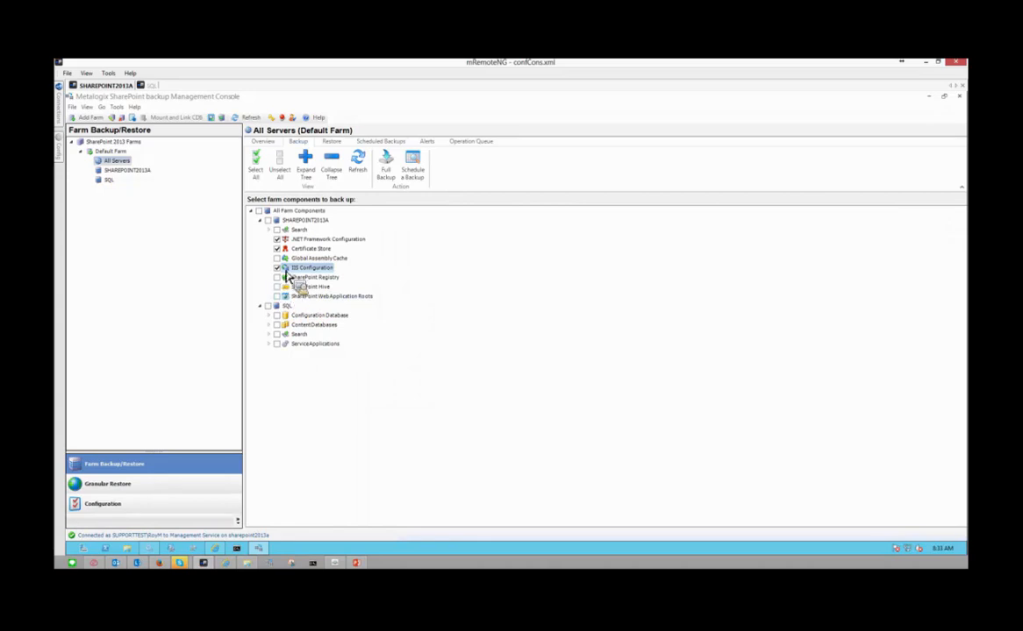
click(278, 267)
Select all of SQL's content databases for backup, view them, then clear the selection and collapse the group.
click(277, 325)
click(269, 325)
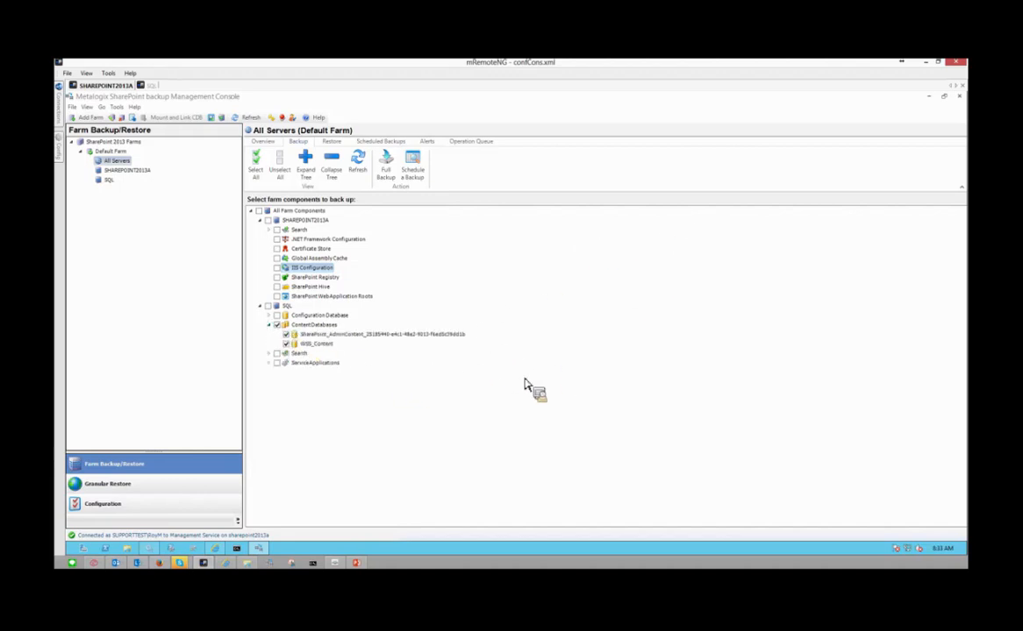
click(269, 325)
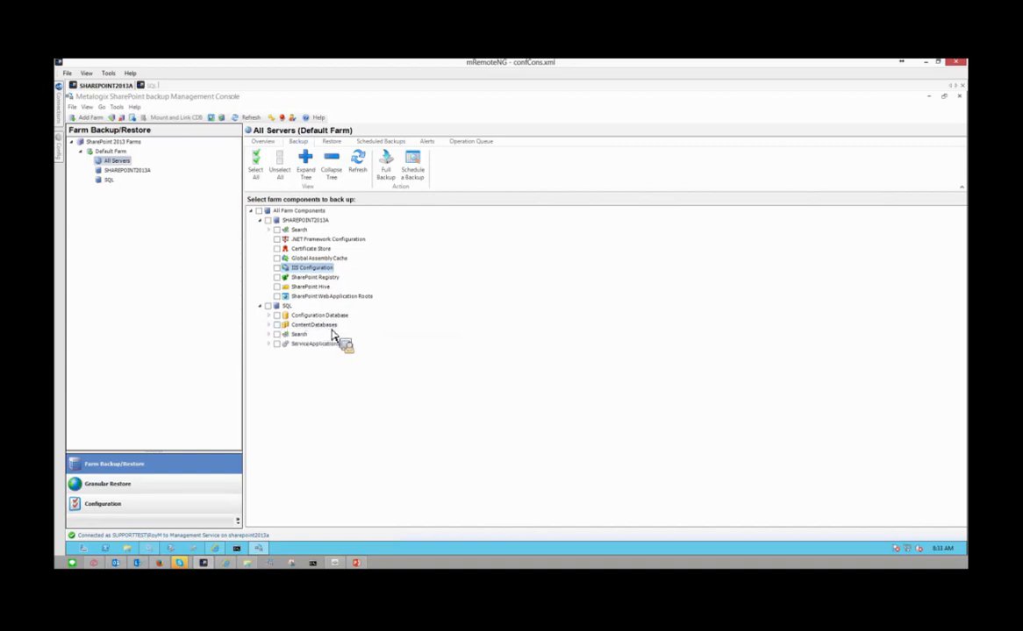
Select .NET Framework Configuration, Certificate Store and IIS Configuration as a sample backup selection, then clear them all.
click(278, 249)
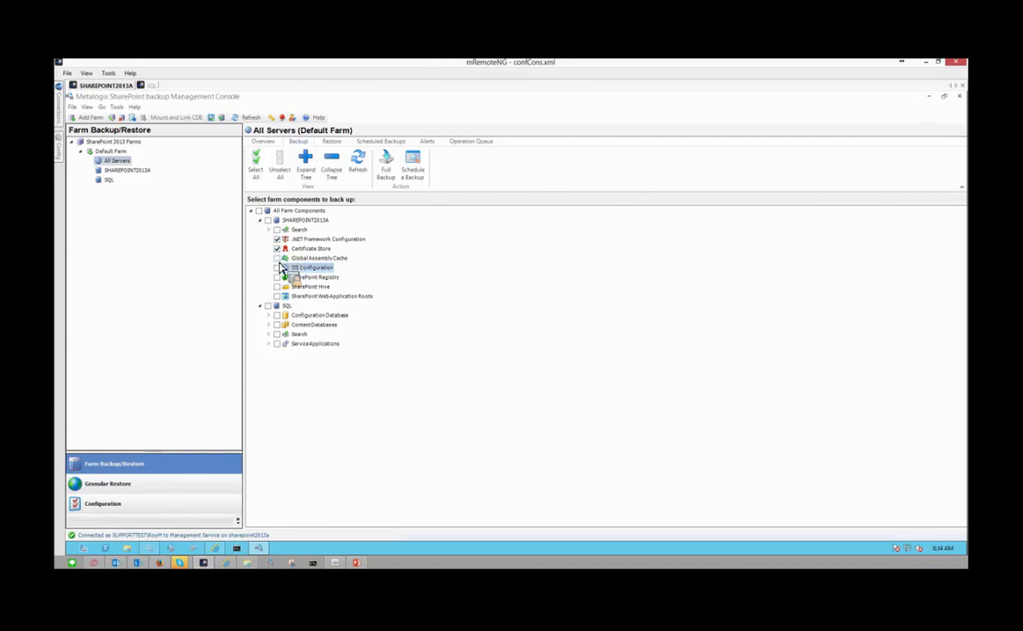
click(280, 260)
click(280, 250)
click(281, 243)
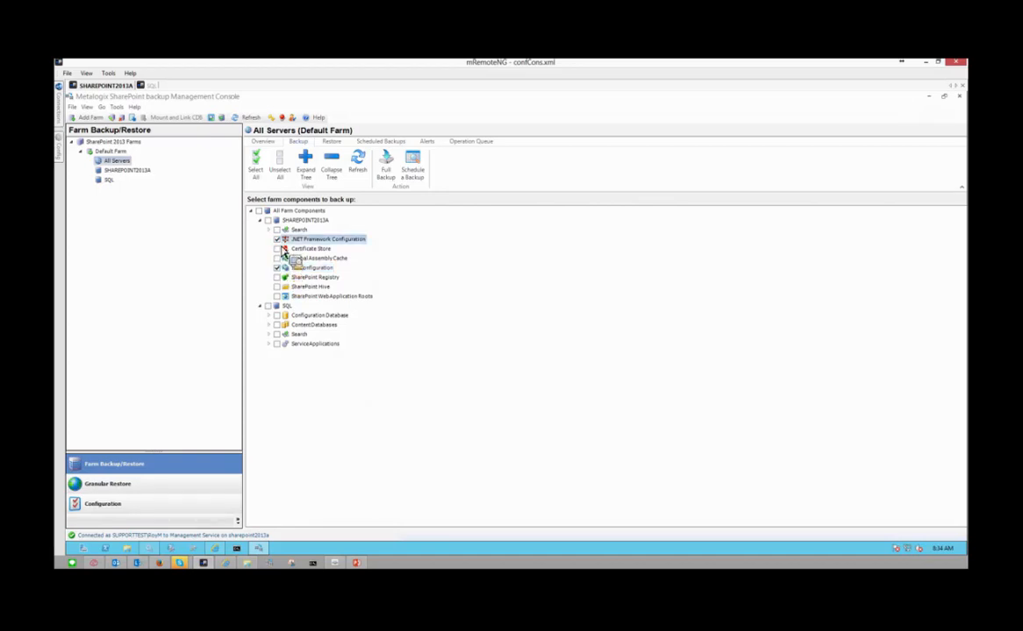
click(280, 242)
click(279, 270)
Select WSS_Content under SQL's content databases, then clear it and collapse the SHAREPOINT2013A and SQL servers.
click(277, 326)
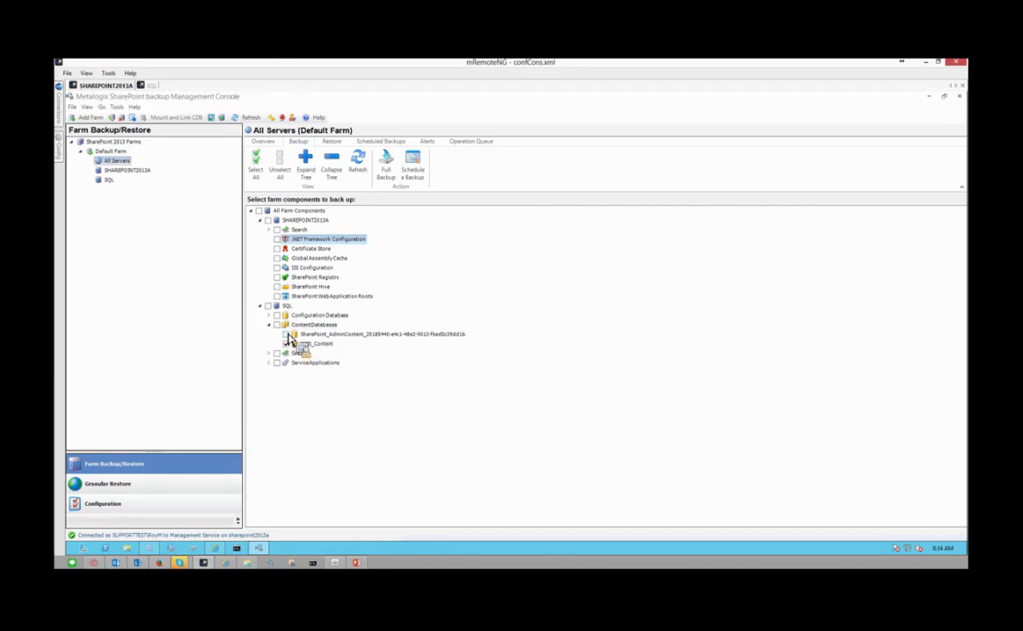
click(276, 326)
click(268, 325)
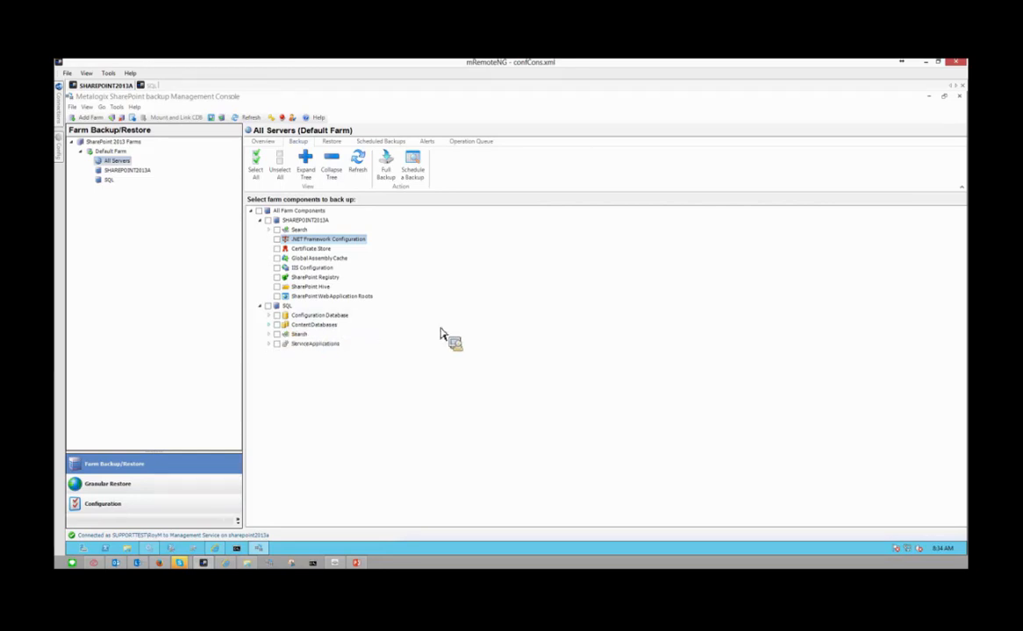
click(260, 220)
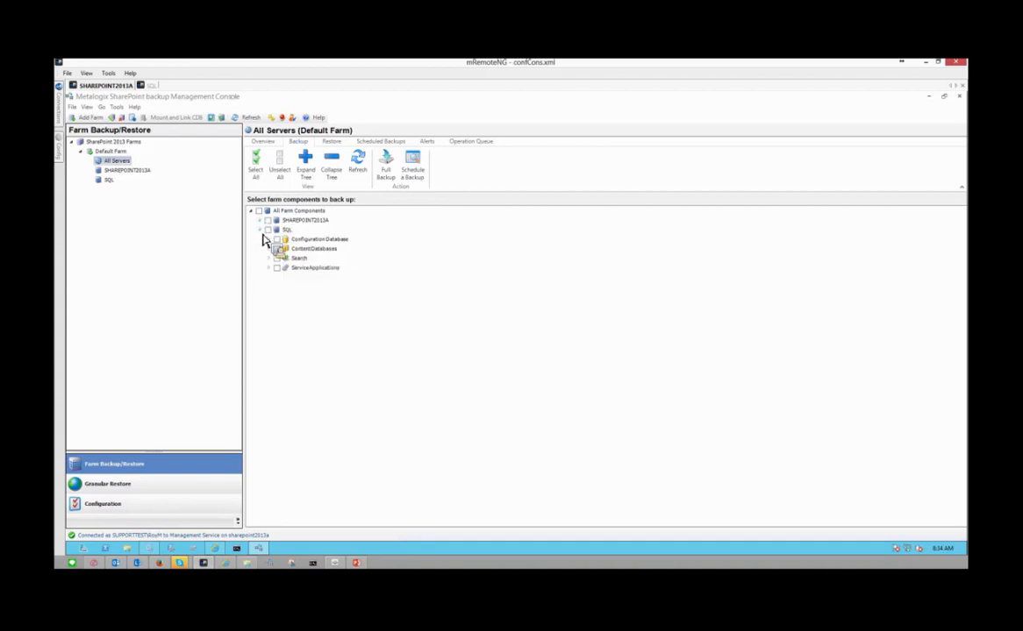
click(259, 230)
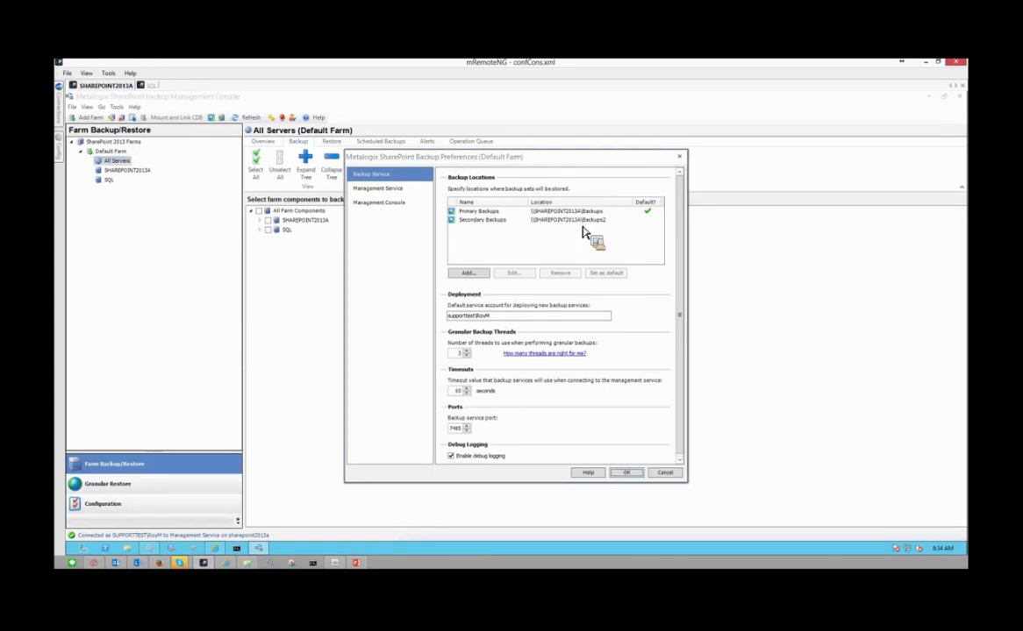
Review the Management Service repository and grooming settings and the Management Console preferences, then close the preferences.
click(386, 189)
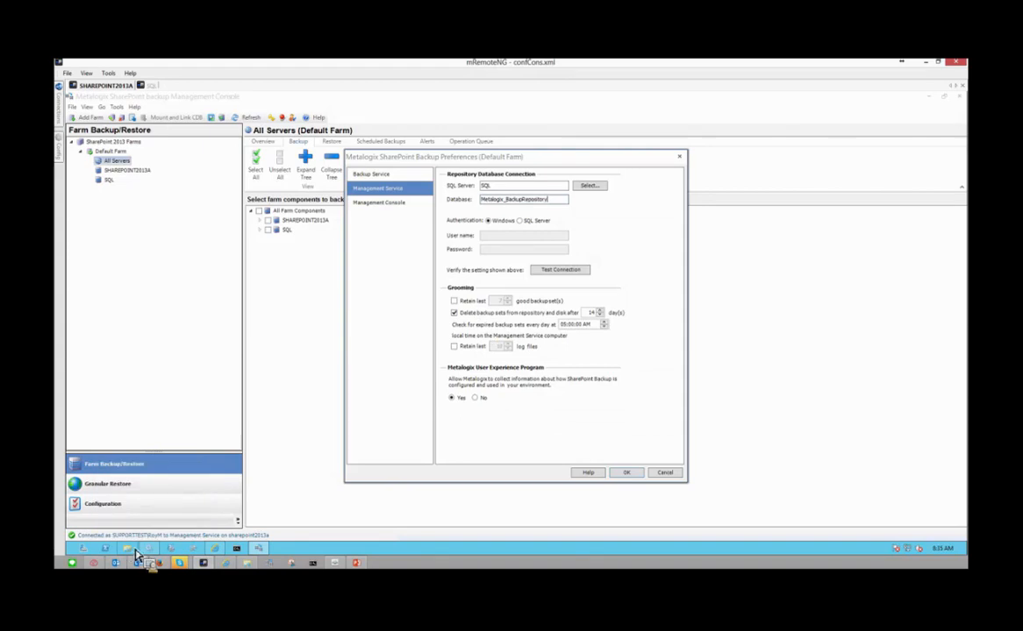
click(596, 315)
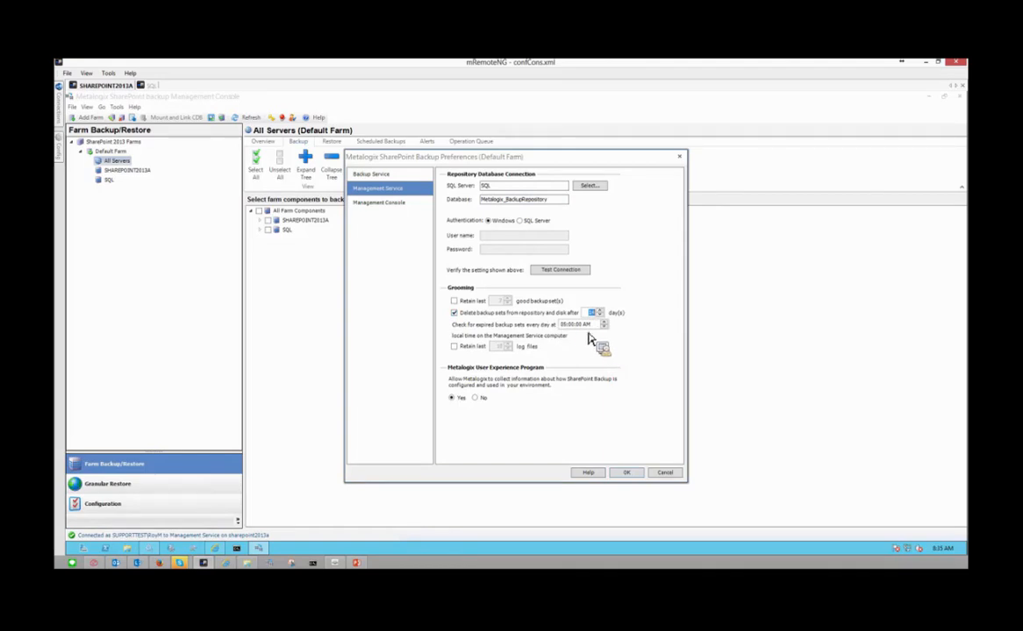
click(575, 329)
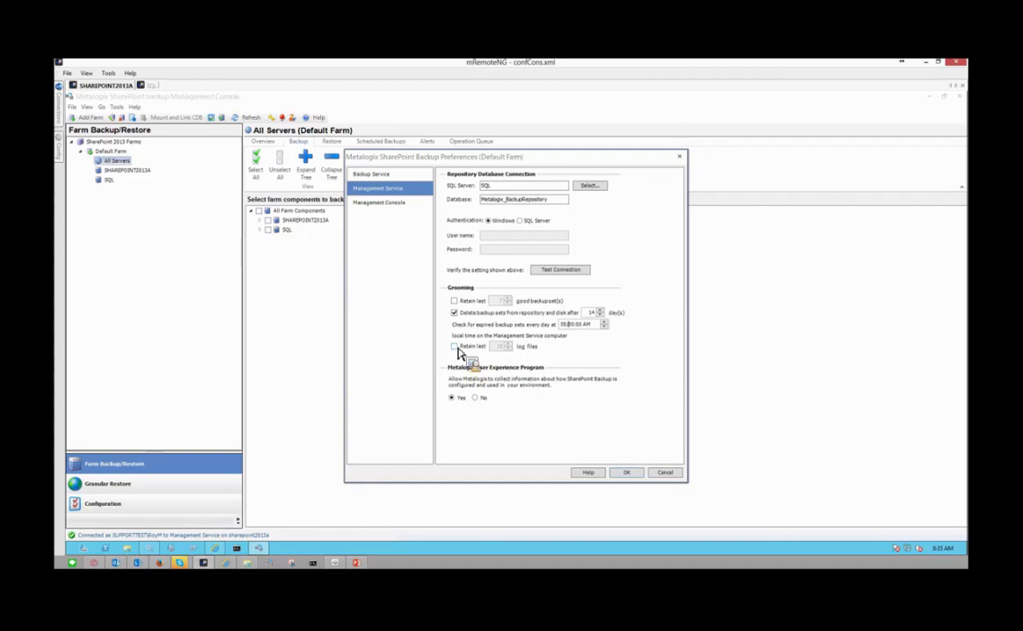
click(384, 203)
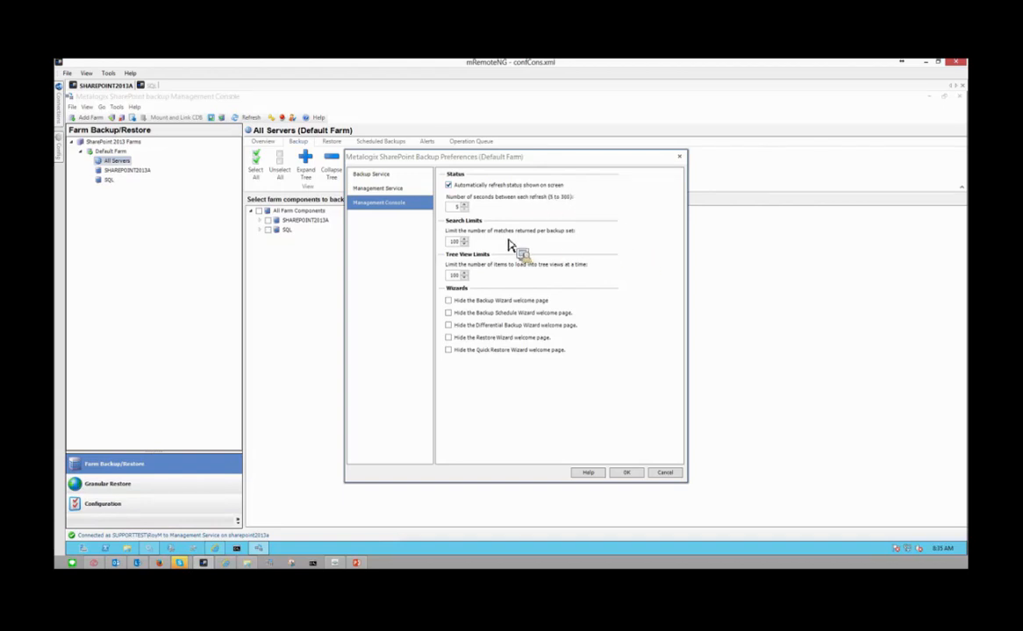
click(371, 175)
key(Return)
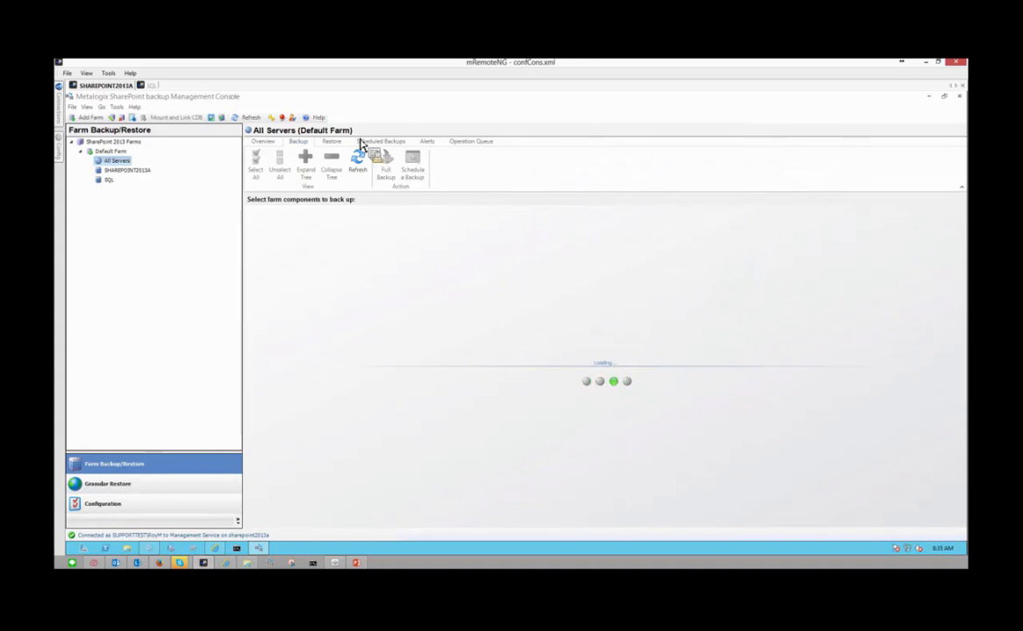
View the farm's restorable backup sets and expand the content databases contained in the "Test for demo" set.
click(332, 143)
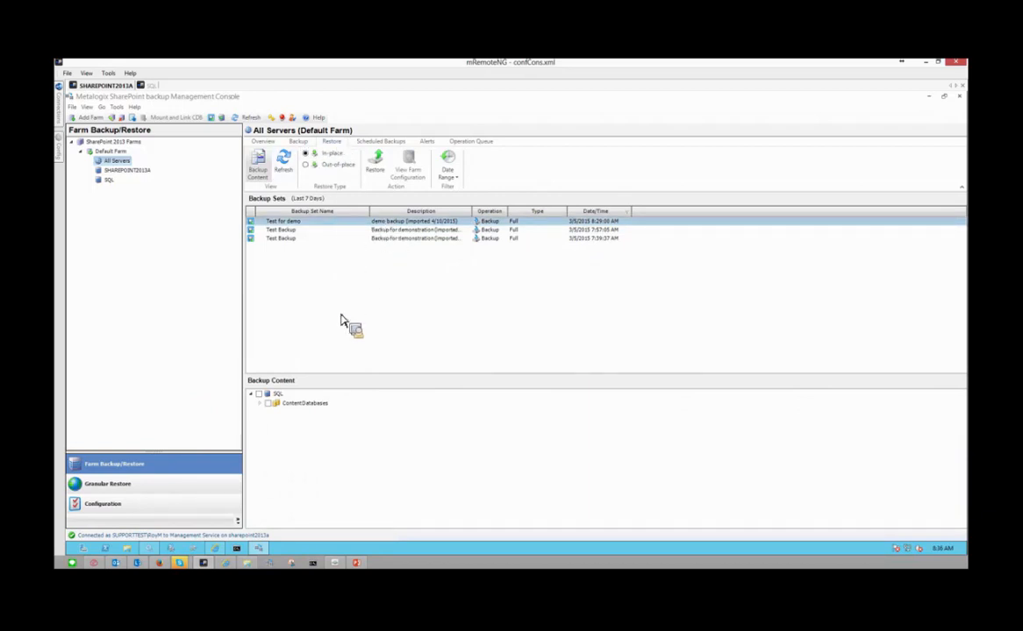
click(260, 403)
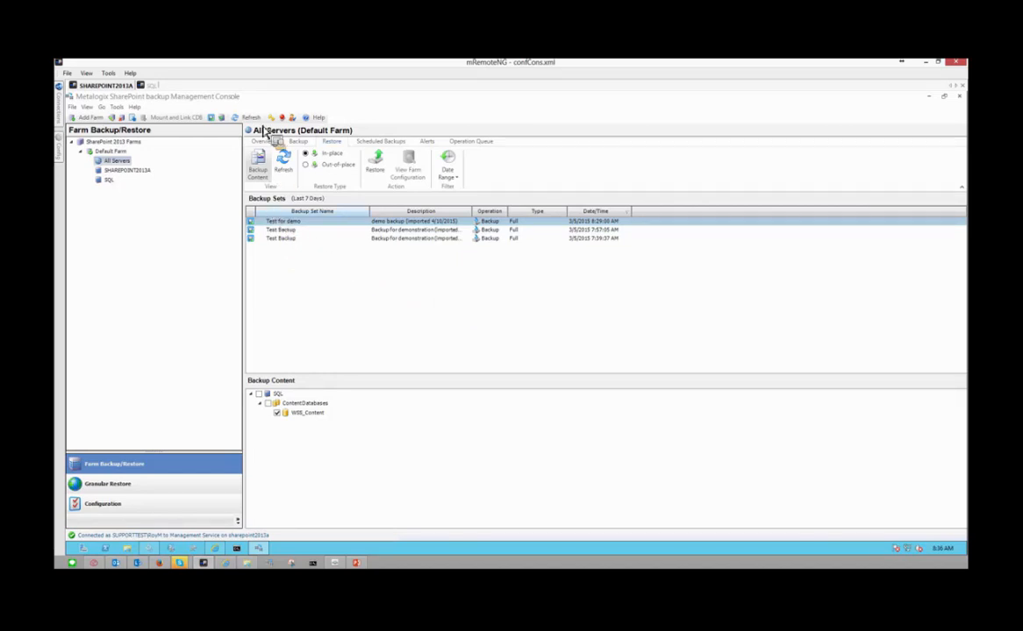
Examine the Academy Schedule backup, widening its full and differential schedule columns and reading its location, compression, encryption and schedule details.
click(386, 143)
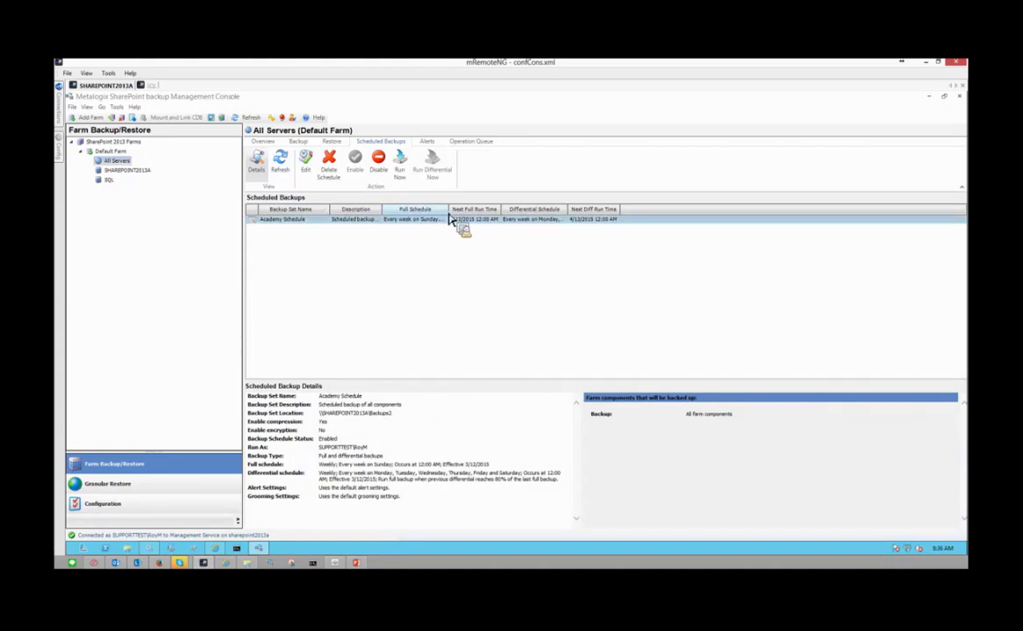
drag(447, 210, 540, 211)
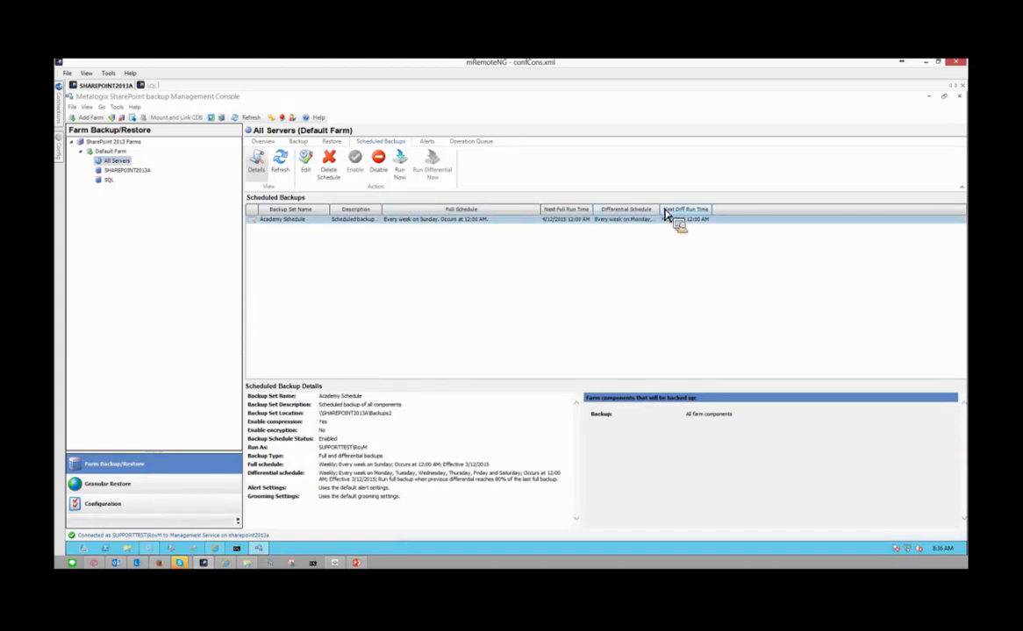
drag(659, 211, 783, 213)
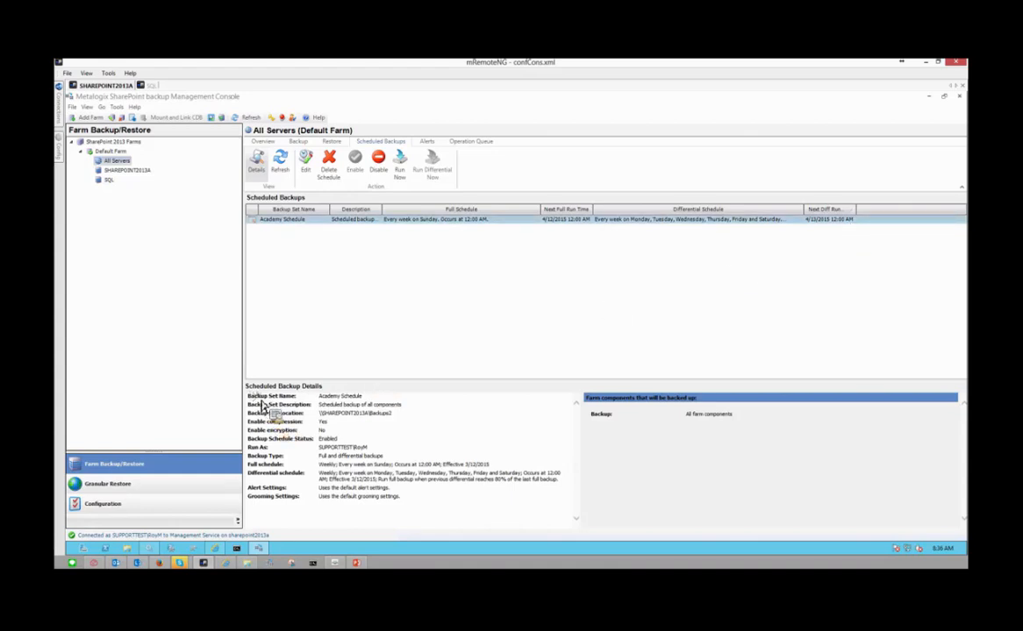
drag(261, 405, 406, 424)
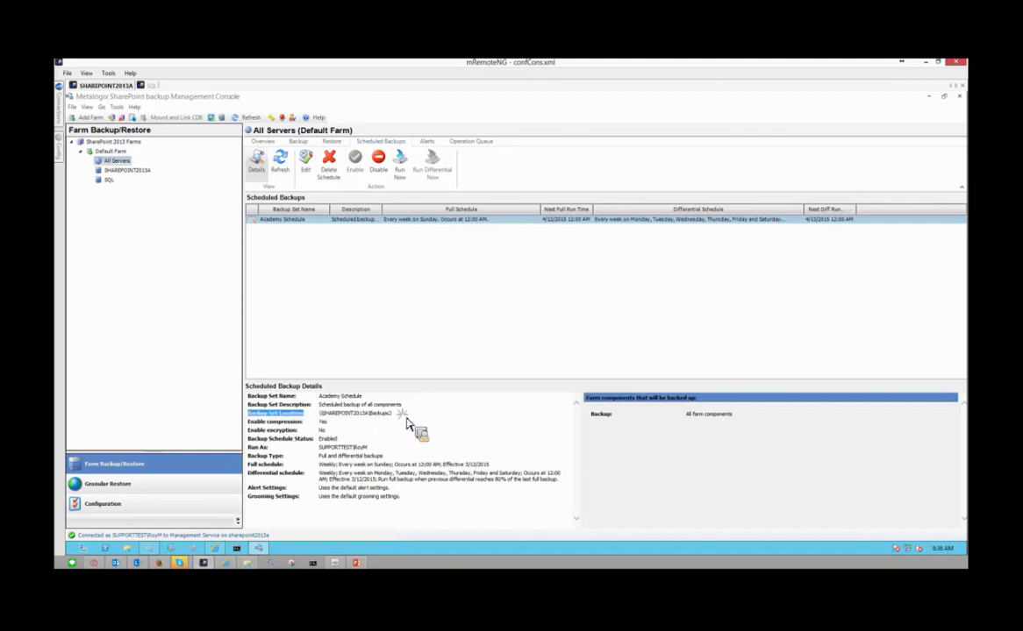
click(334, 429)
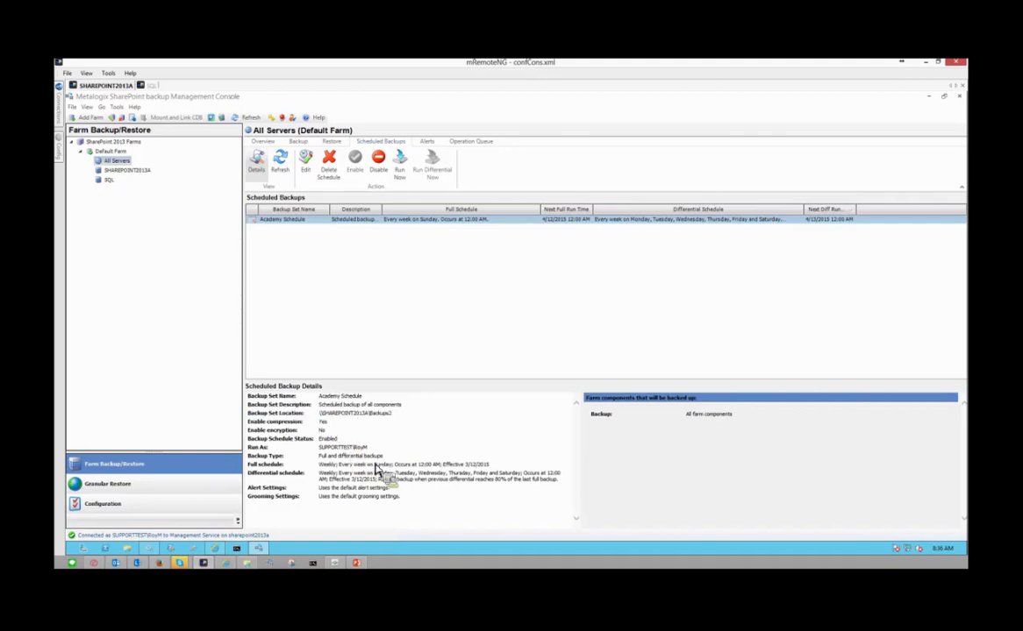
drag(324, 452, 370, 464)
click(338, 480)
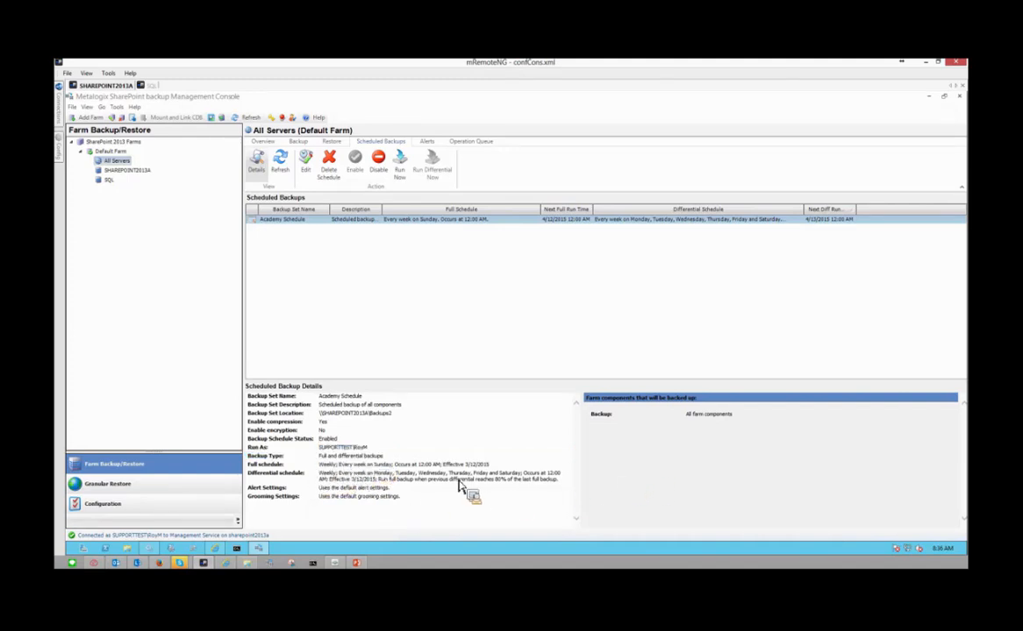
View the farm's alerts and review which alerts the Alert Settings generate, then close the settings without changes.
click(435, 142)
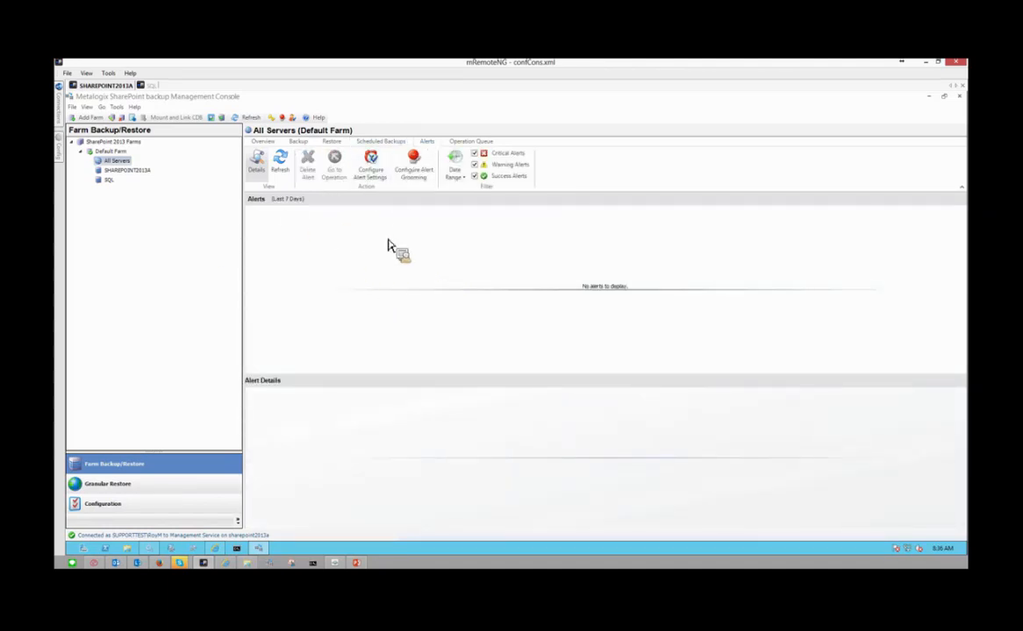
click(117, 106)
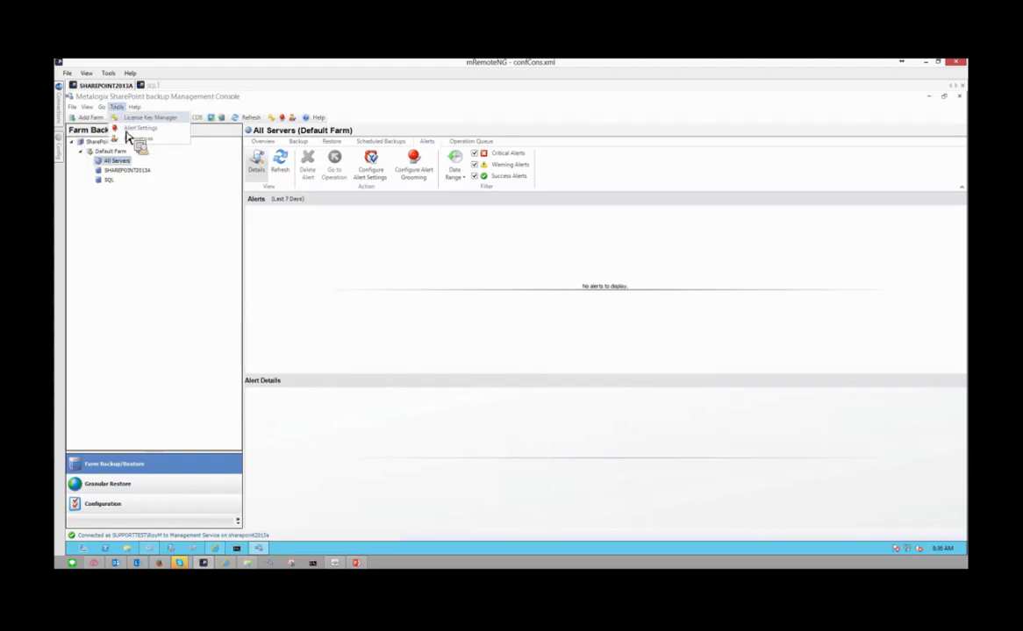
click(132, 129)
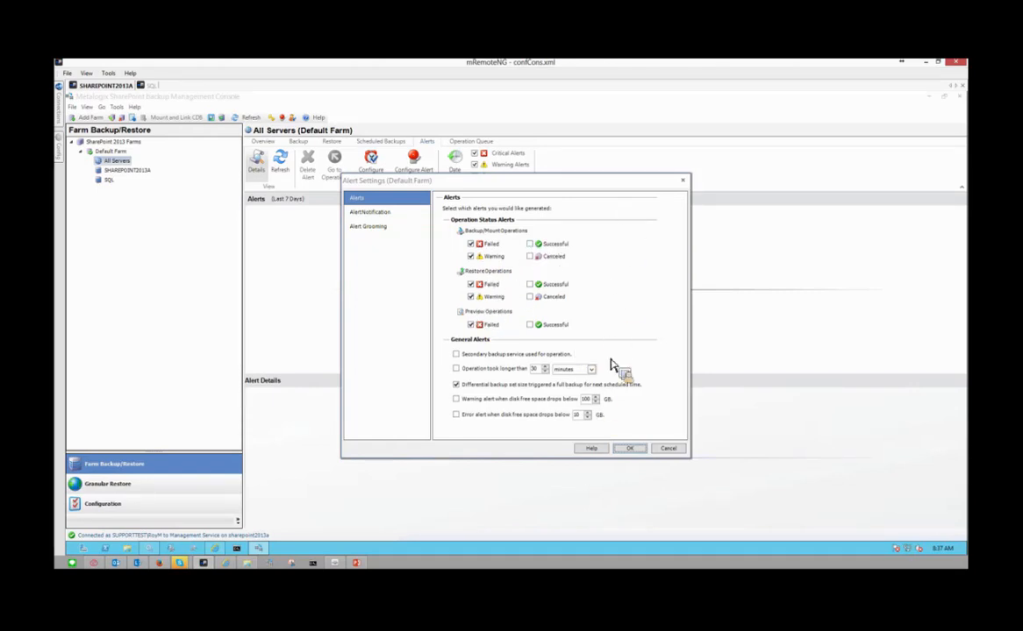
click(668, 449)
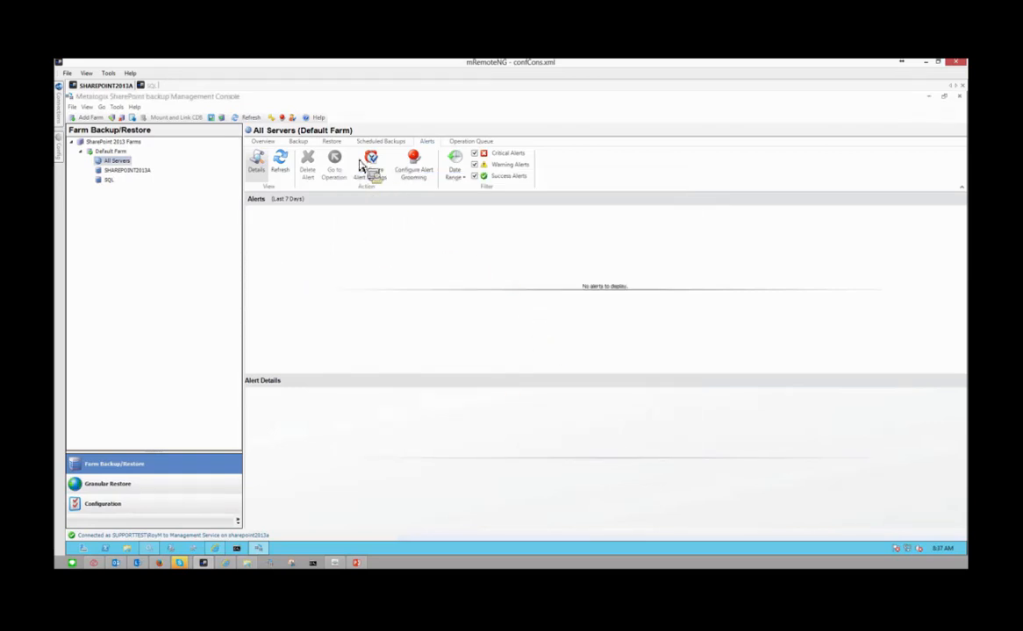
Review the farm's backup and restore operation queue and the mounted databases overview for granular restore.
click(471, 141)
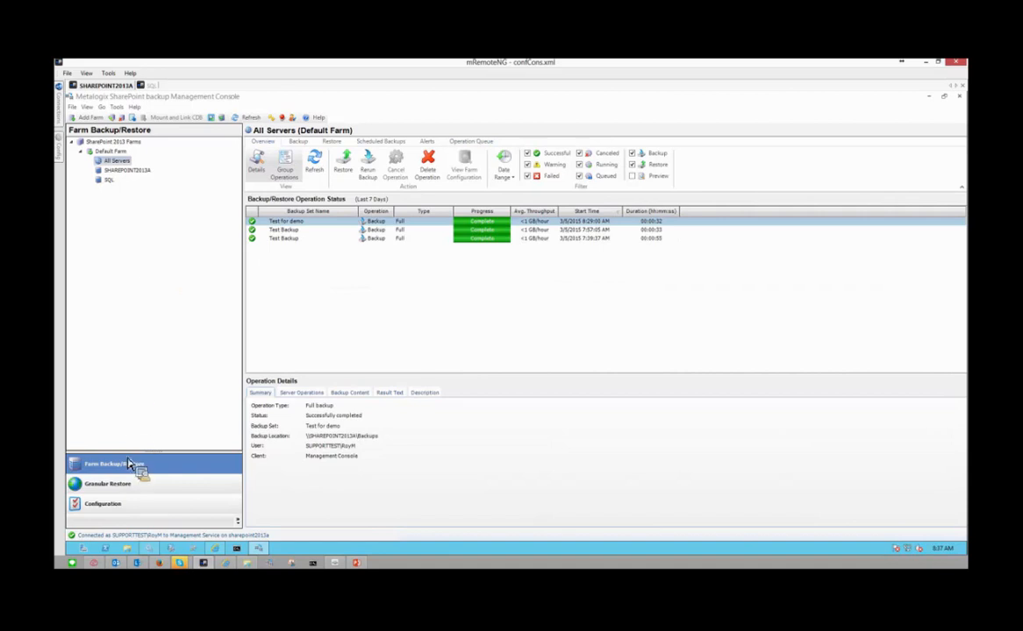
click(131, 485)
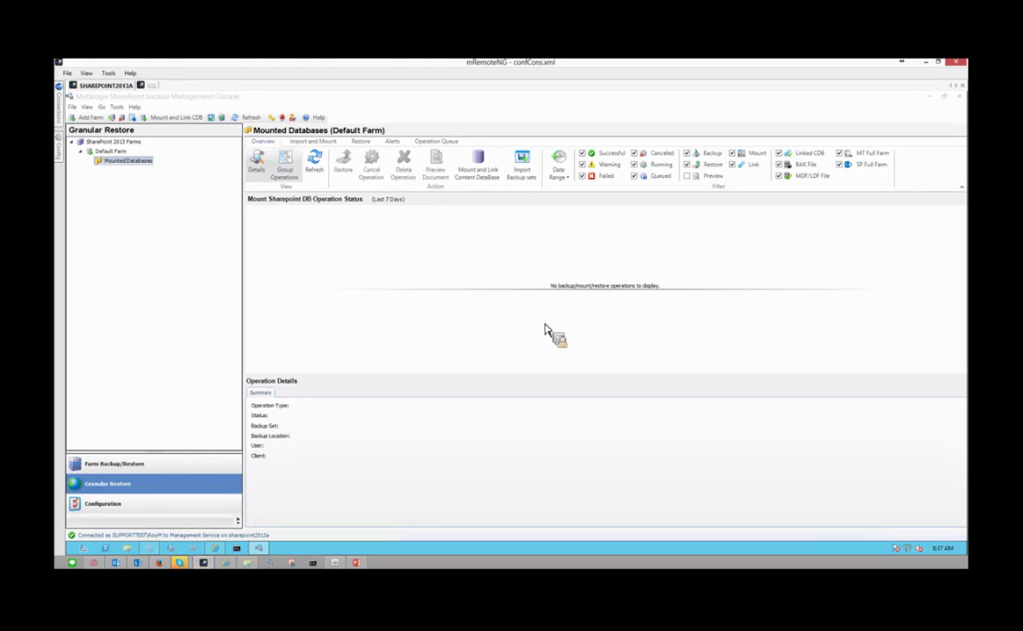
Examine the Default Farm's configured services and their status on SQL and SHAREPOINT2013A, including the Metalogix repository and backup services.
click(121, 503)
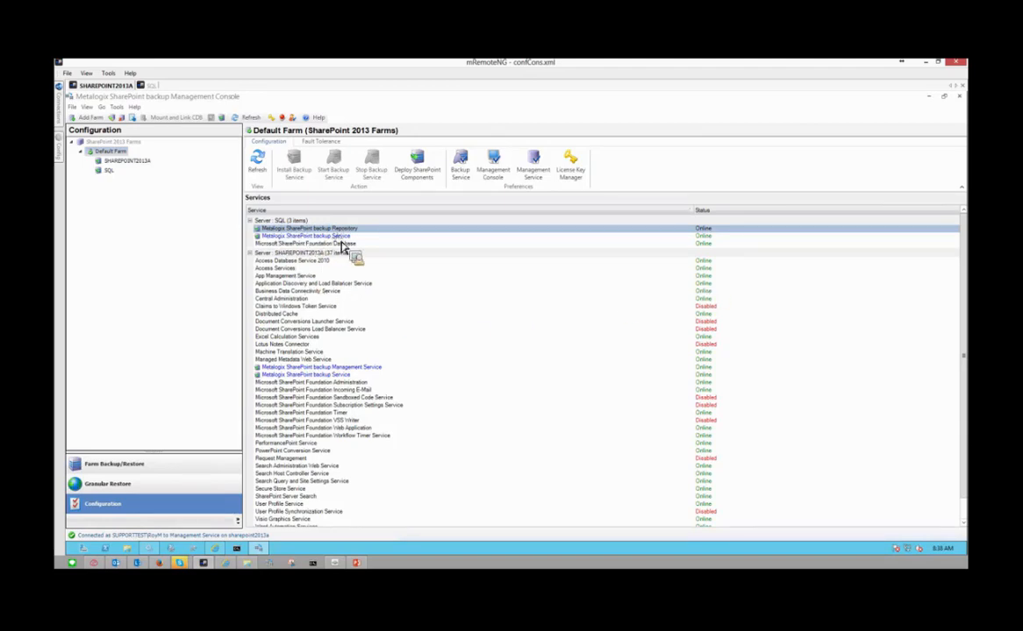
click(311, 236)
click(336, 375)
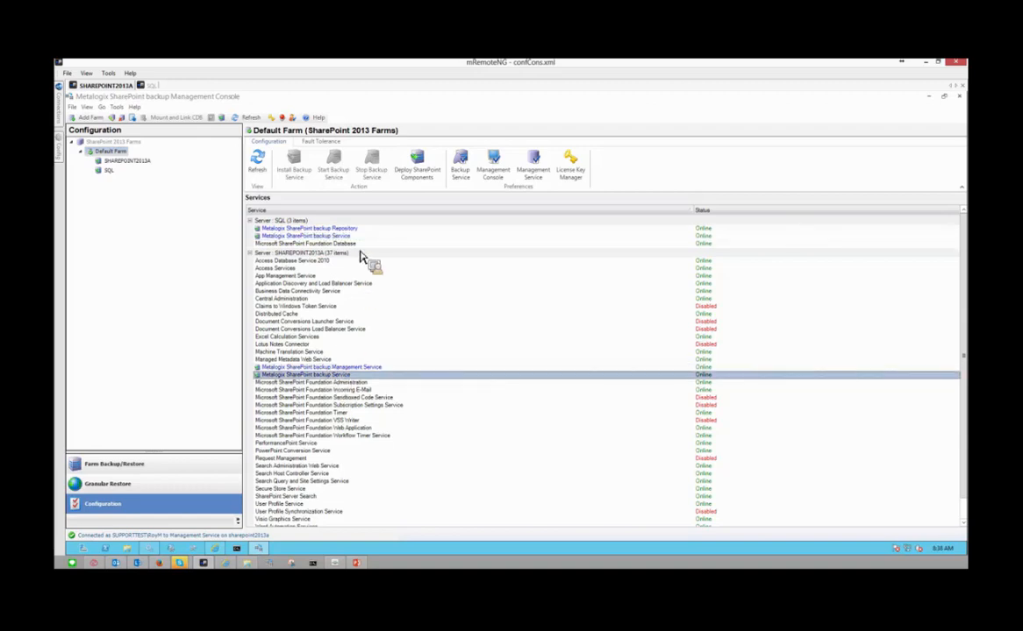
click(338, 229)
click(321, 238)
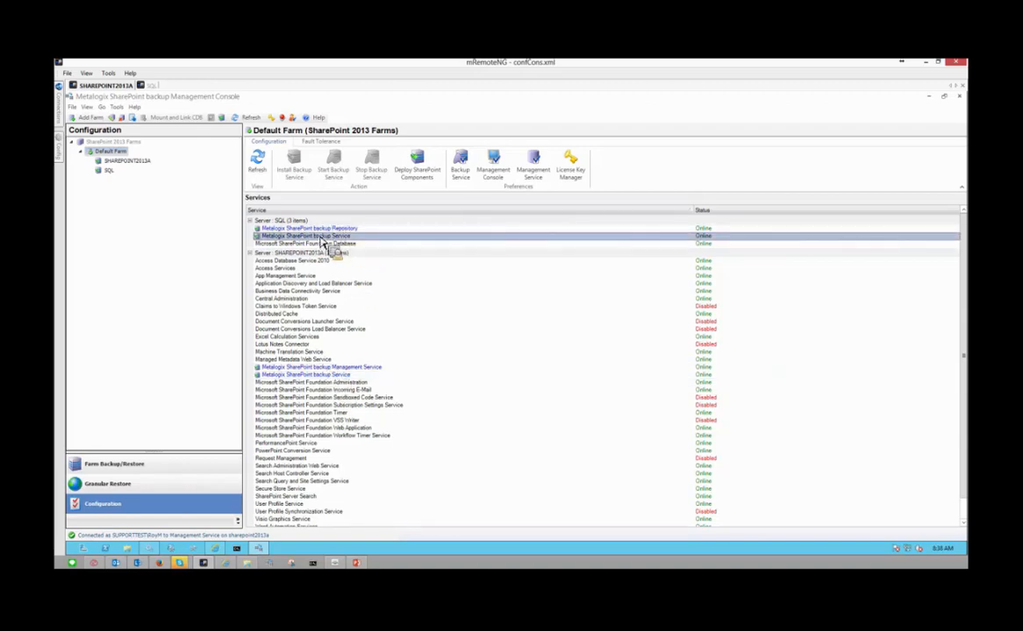
click(322, 230)
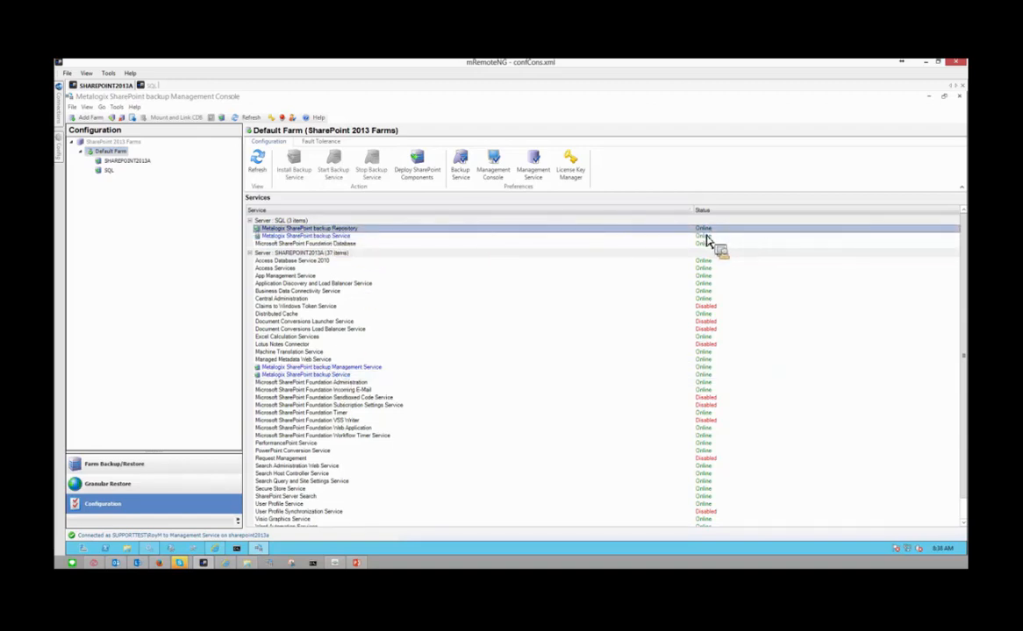
click(338, 244)
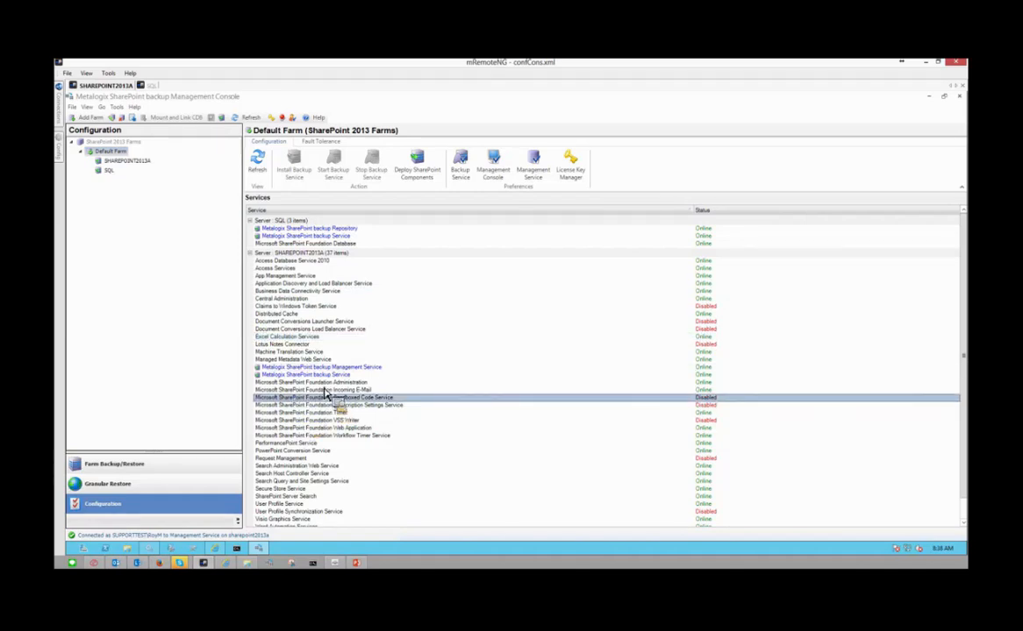
scroll(298, 469, down, 1)
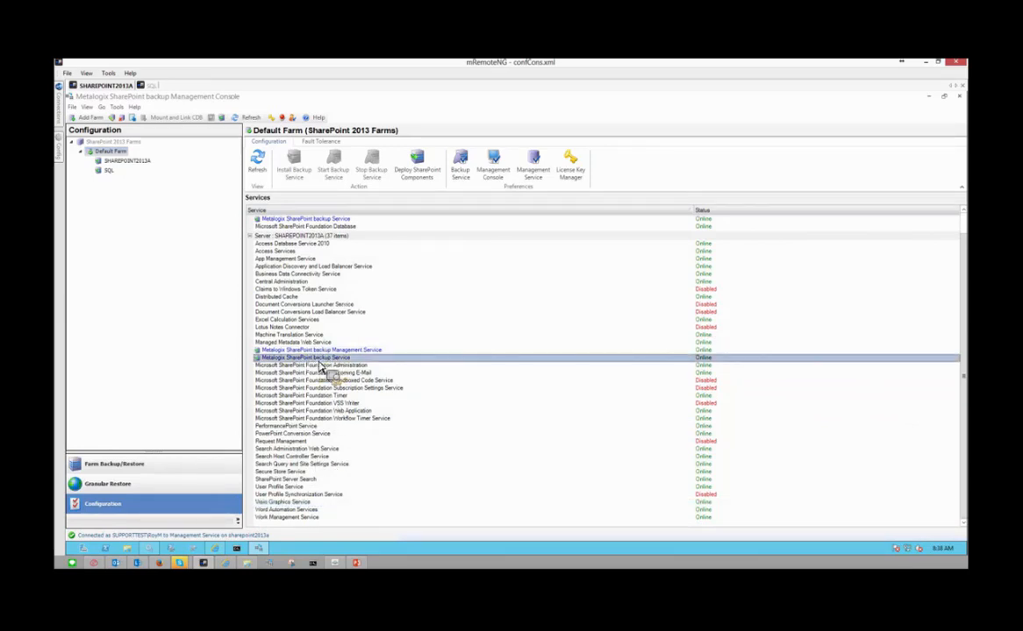
Open Deploy SharePoint Components for the Default Farm.
drag(320, 367, 97, 193)
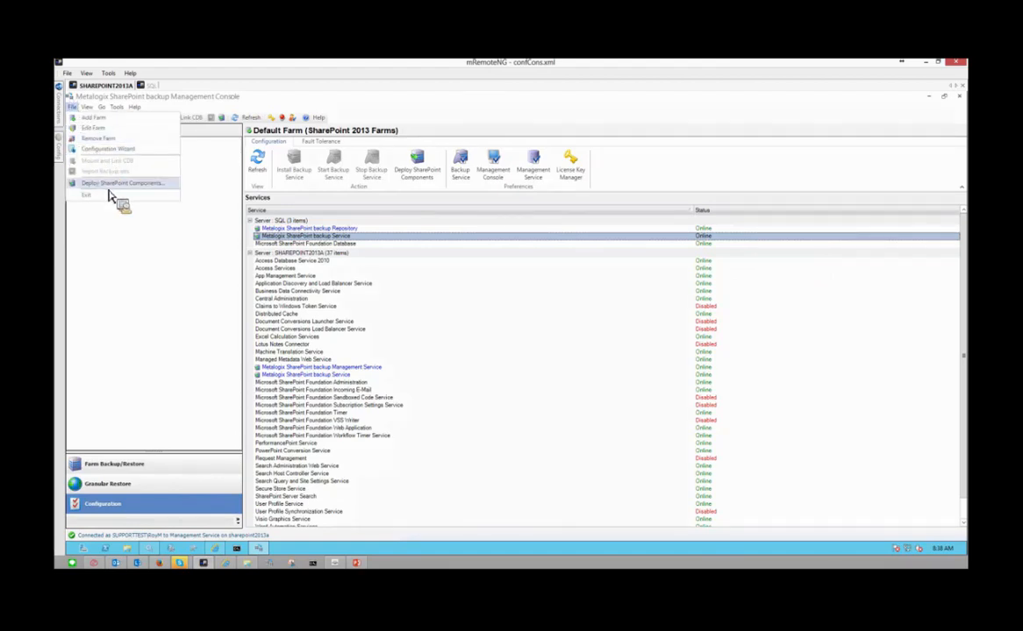
click(98, 184)
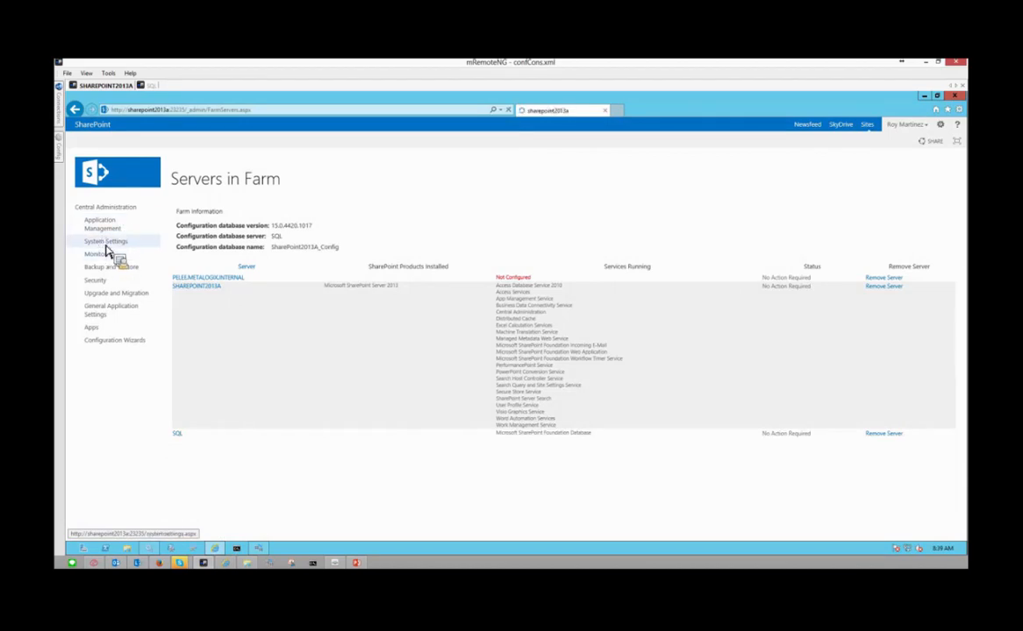
Switch to SharePoint Central Administration and inspect the properties of the farm solution metalogixssrsolution2013.wsp.
click(105, 250)
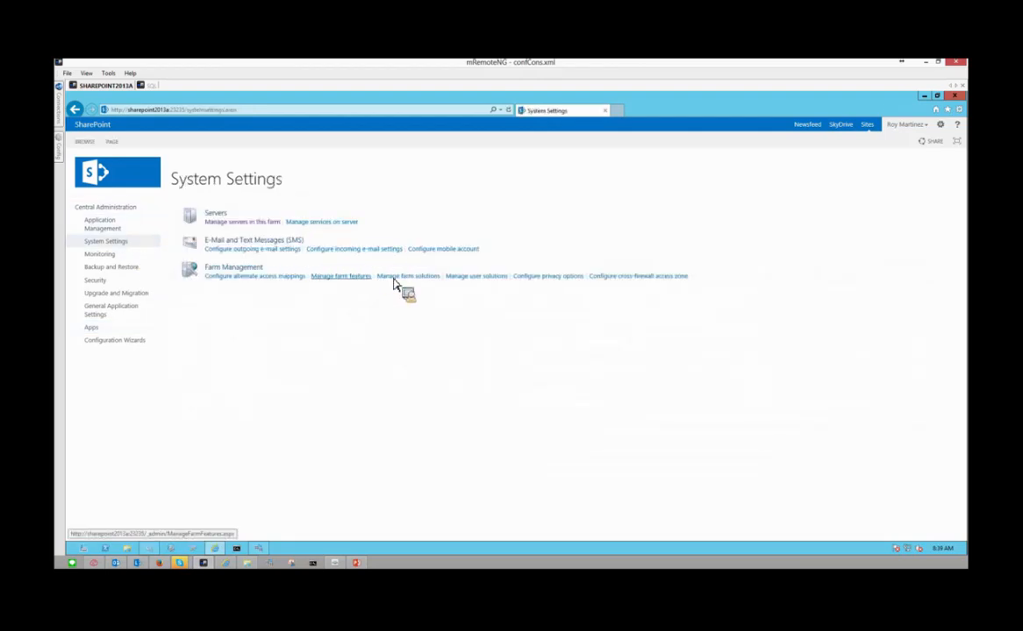
click(416, 285)
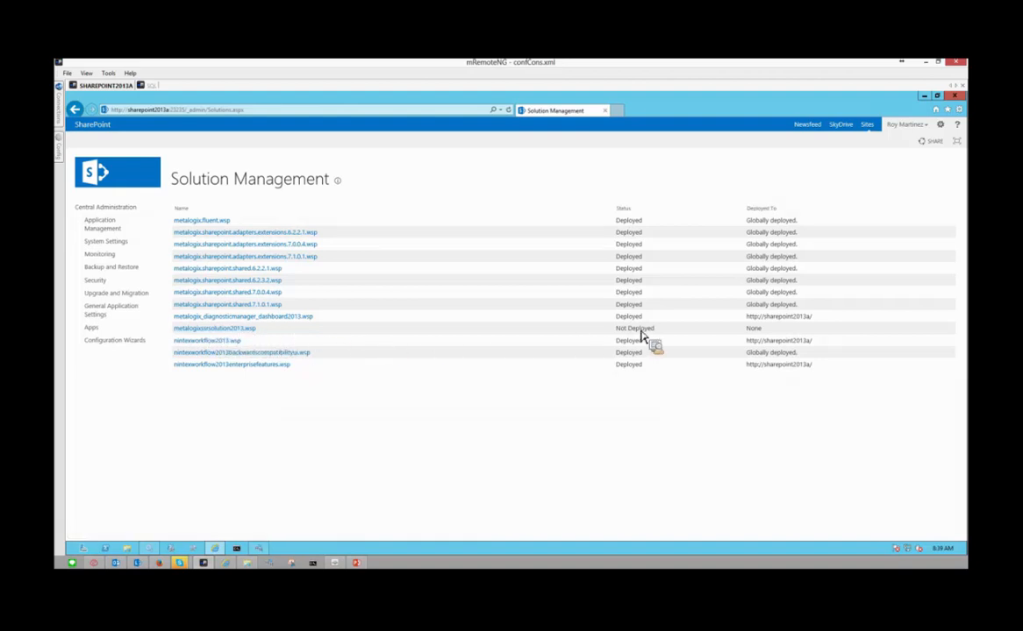
drag(665, 329, 514, 335)
click(221, 333)
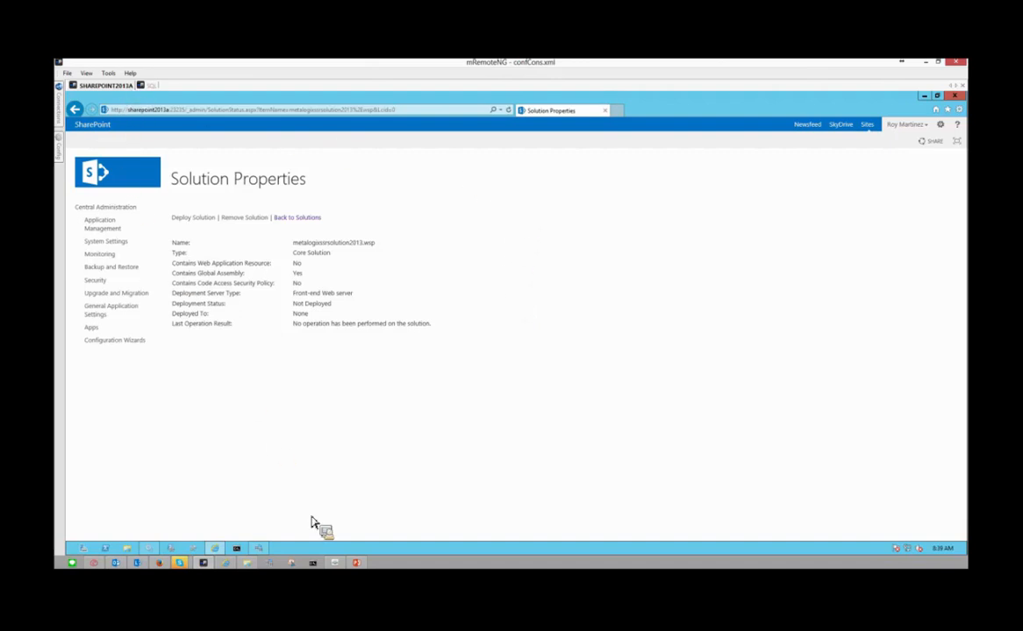
Switch back to Metalogix SharePoint Backup, choose not to change the Self-Service Recovery solution, and cancel the deployment.
click(258, 549)
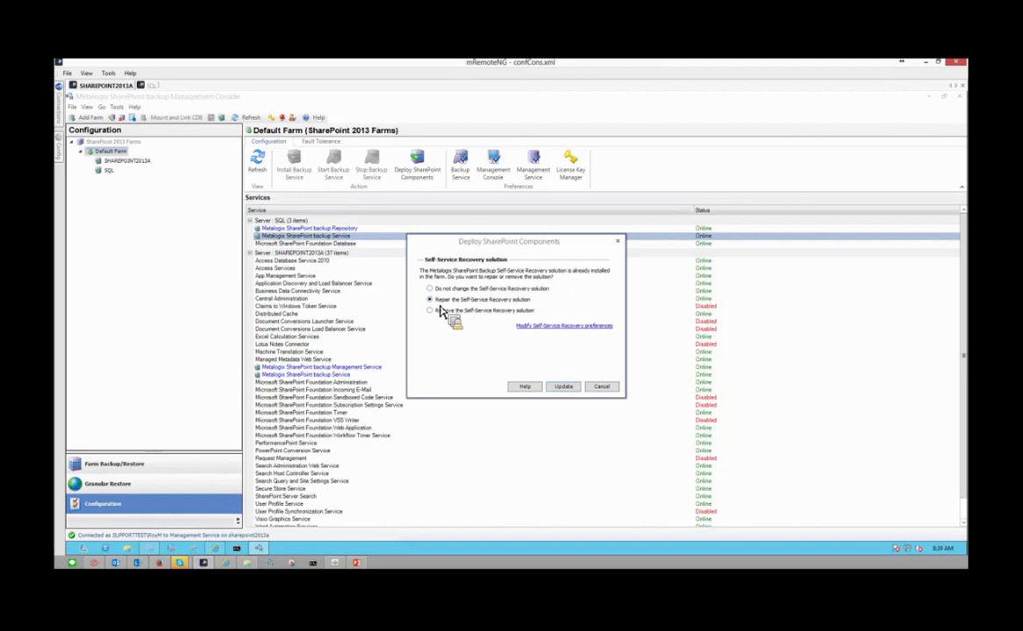
click(451, 290)
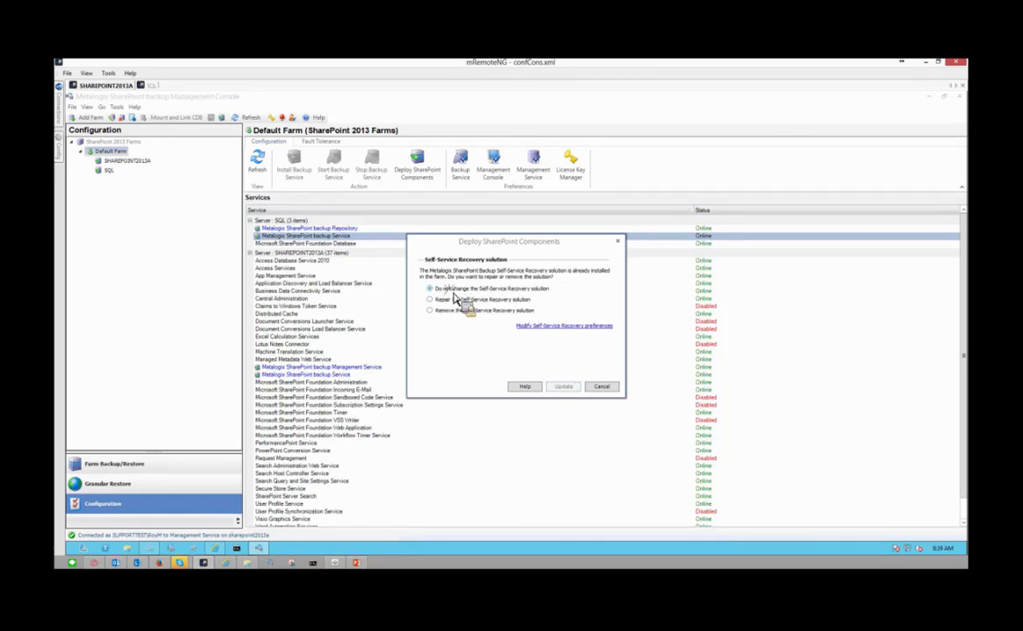
click(598, 386)
Switch to File Explorer and open the folder C:\Program Files\Metalogix\SharePointBackup.
click(129, 548)
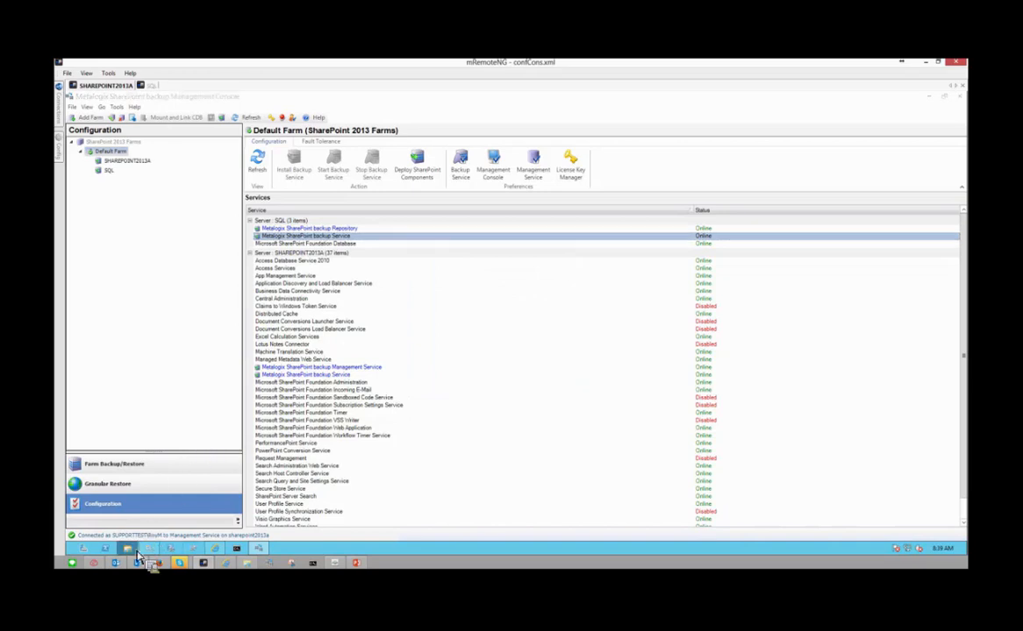
click(418, 363)
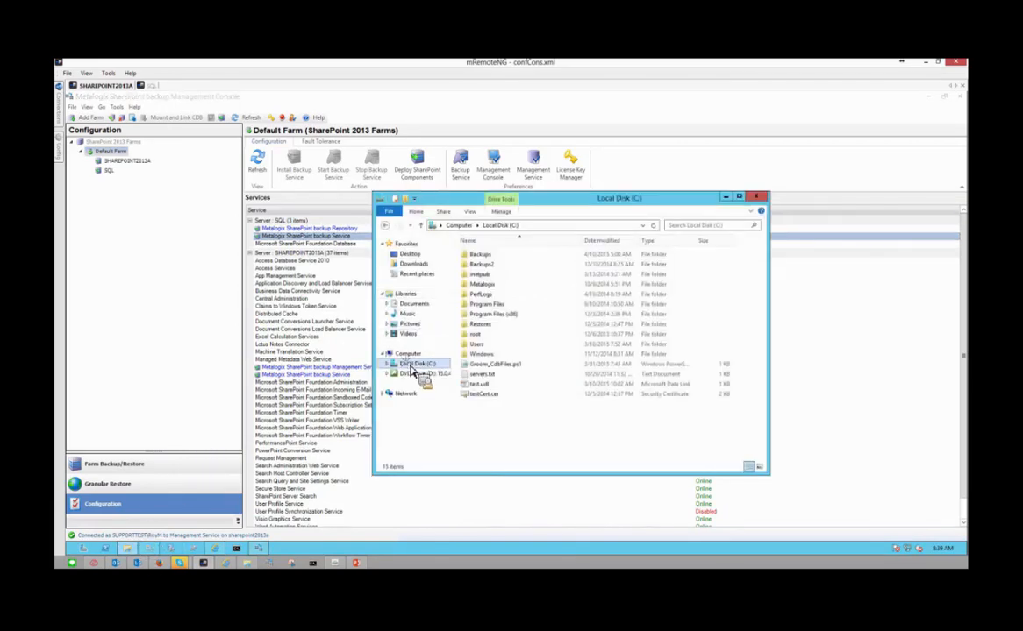
double_click(486, 285)
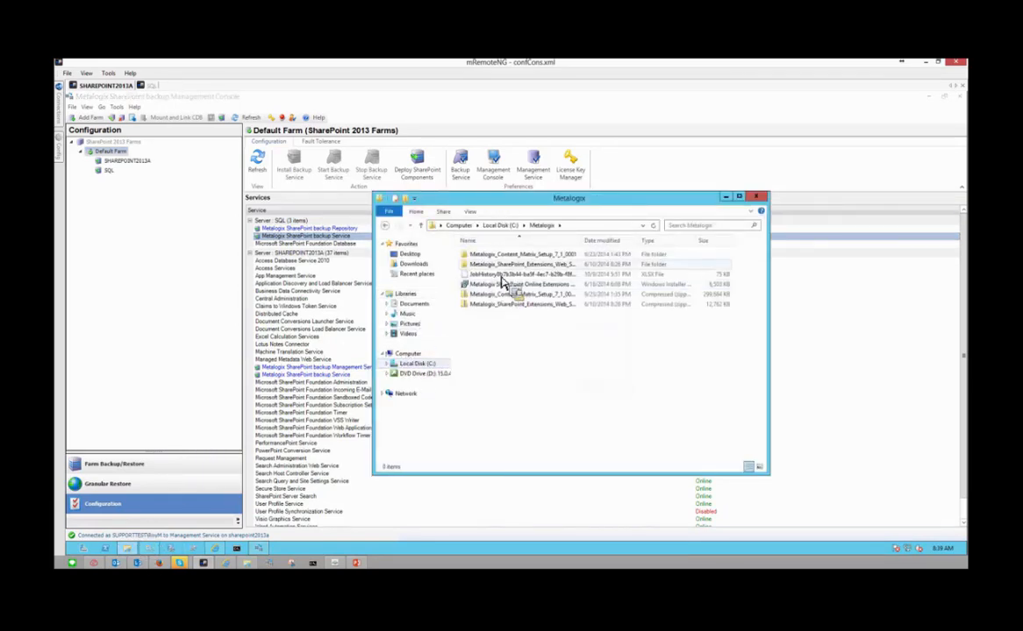
click(426, 363)
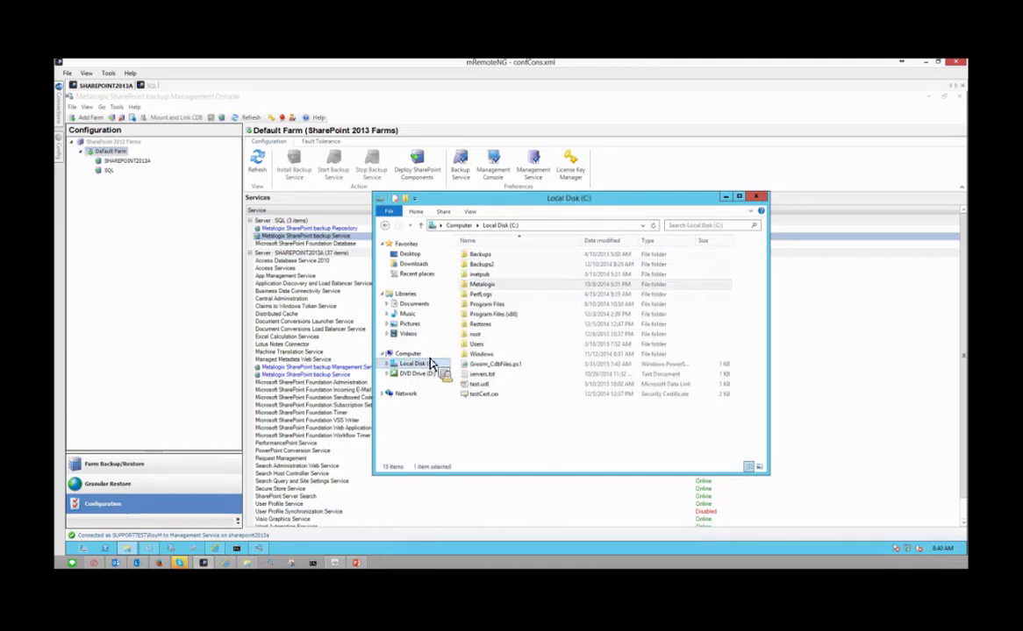
double_click(487, 304)
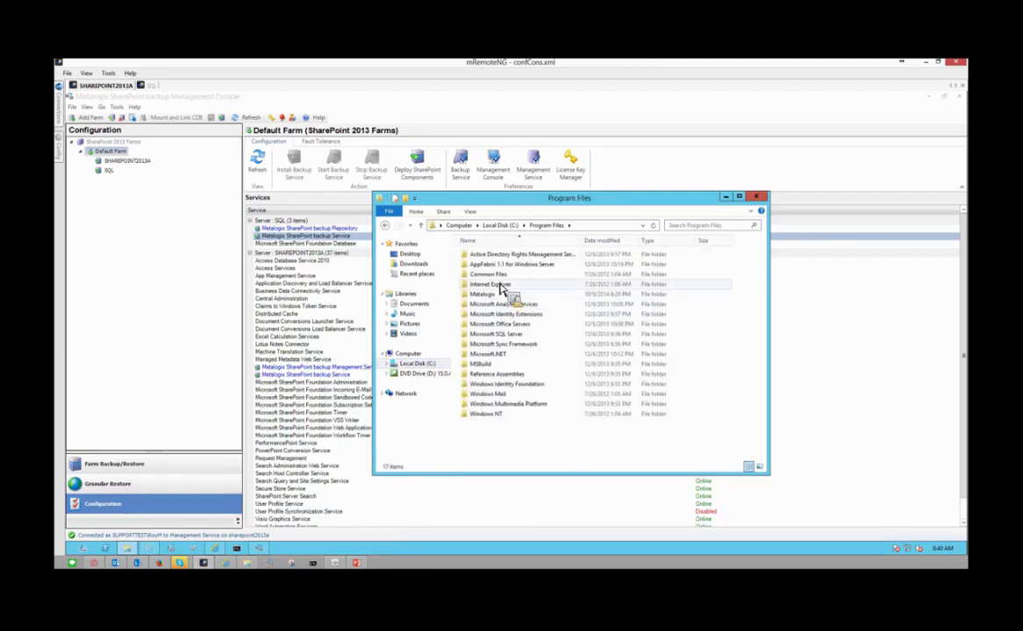
double_click(482, 295)
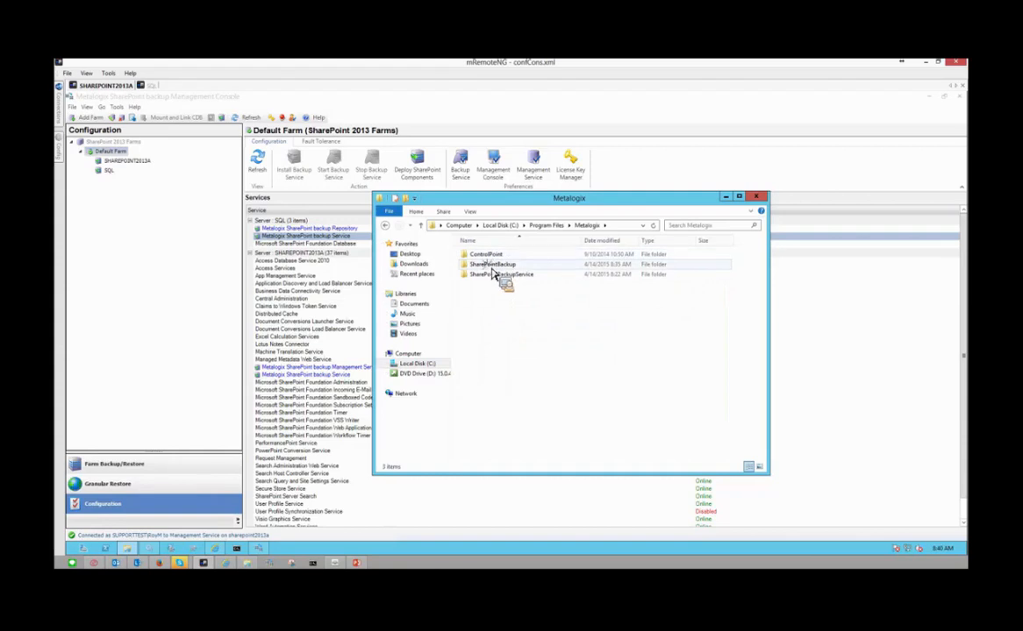
double_click(505, 274)
click(504, 394)
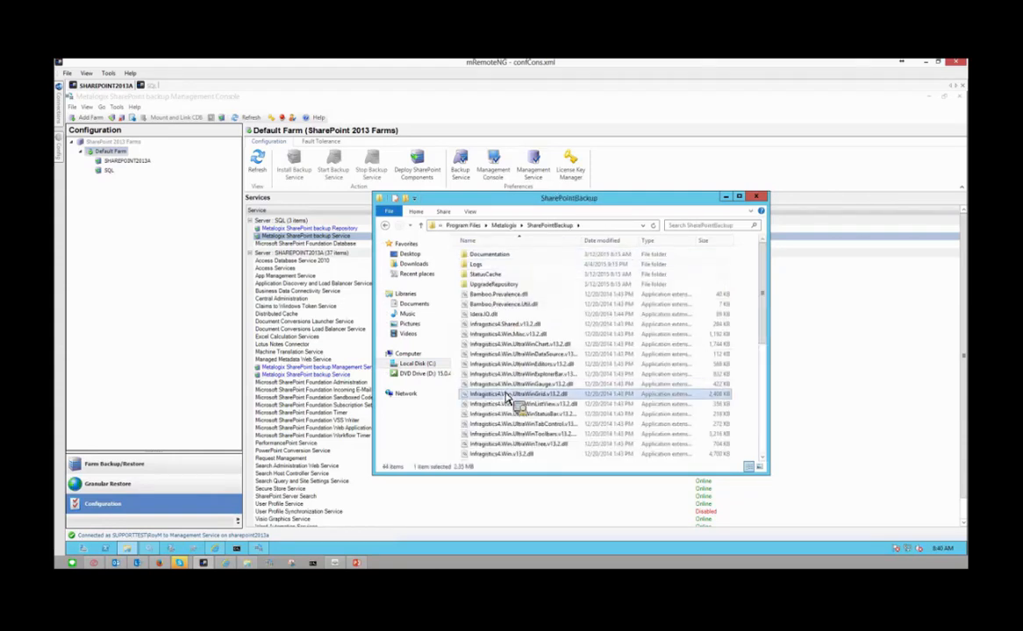
Locate the MetalogixSSRSolution2013.wsp file in the SharePointBackup folder, then close File Explorer.
scroll(507, 396, down, 7)
scroll(507, 397, down, 1)
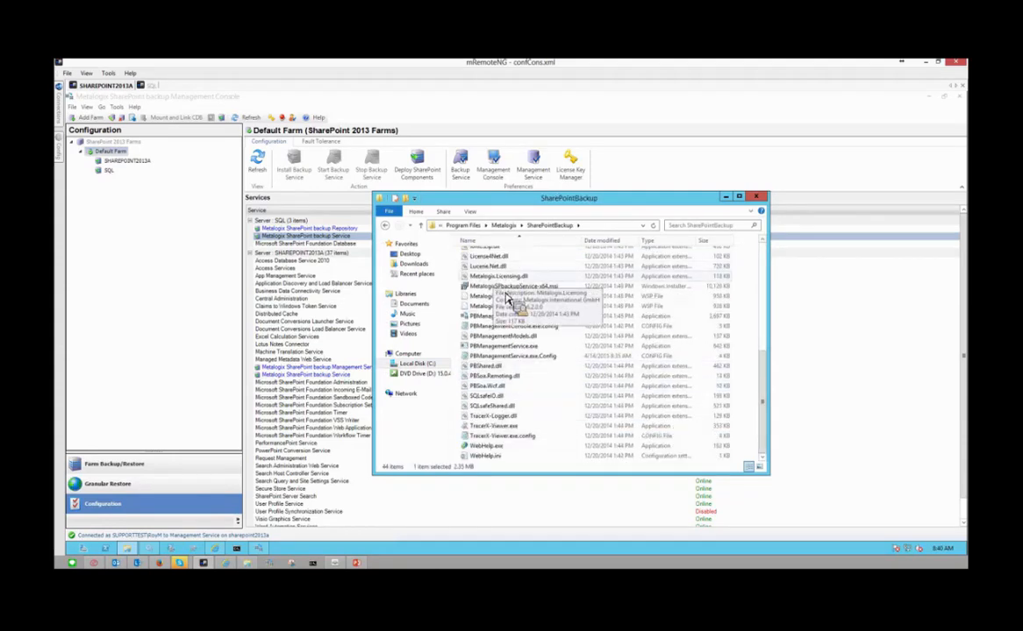
mouse_move(514, 309)
mouse_down()
mouse_move(559, 346)
mouse_move(501, 321)
mouse_move(724, 254)
mouse_move(495, 289)
mouse_move(478, 303)
mouse_move(497, 318)
mouse_up()
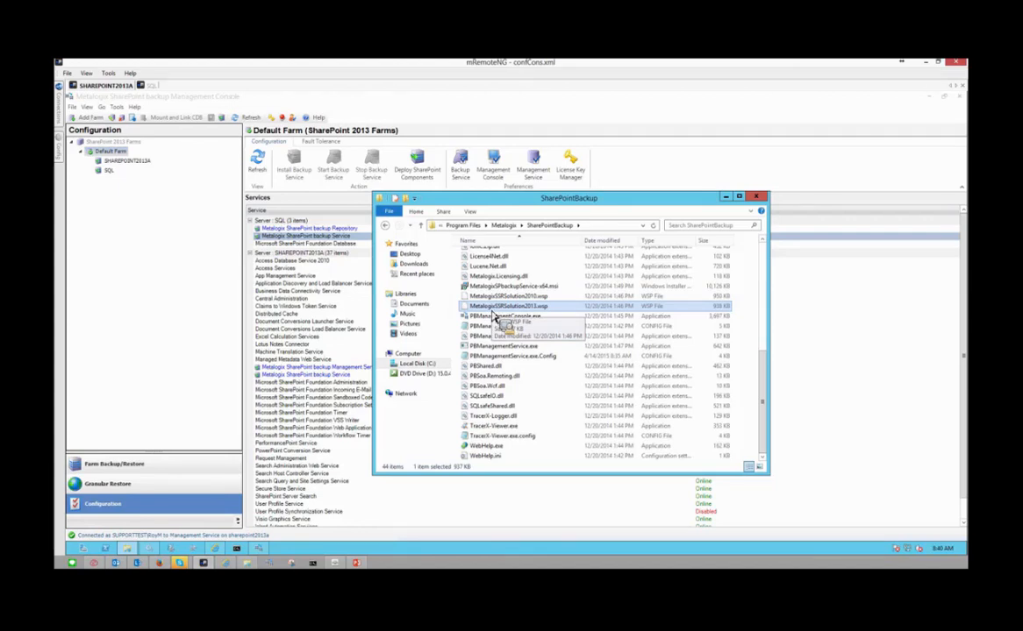
drag(494, 315, 715, 205)
click(756, 196)
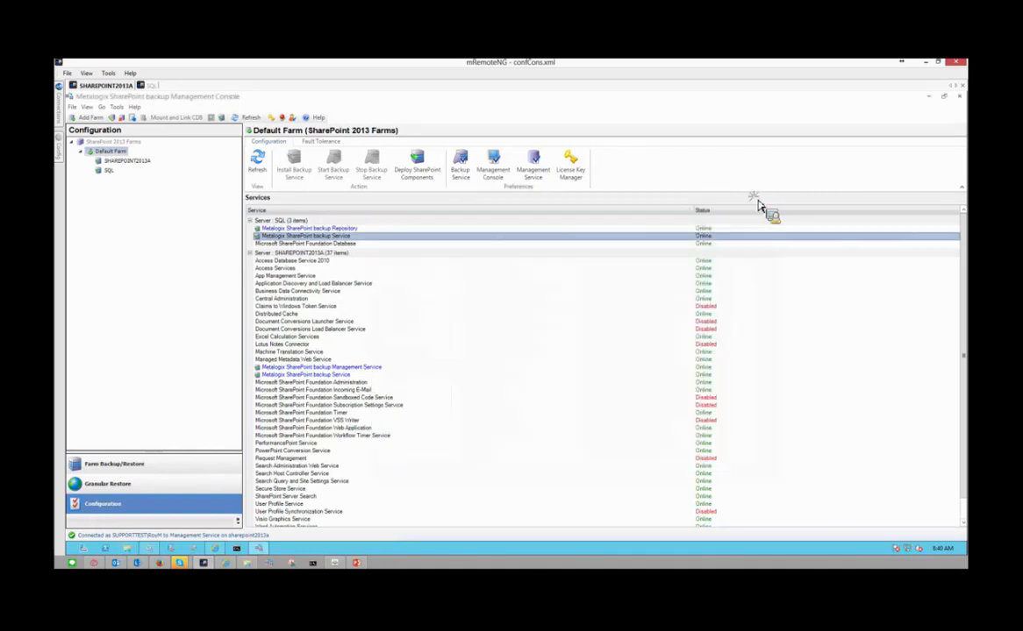
Open Deploy SharePoint Components again to view the Self-Service Recovery solution options, and cancel without changing anything.
drag(87, 109, 94, 136)
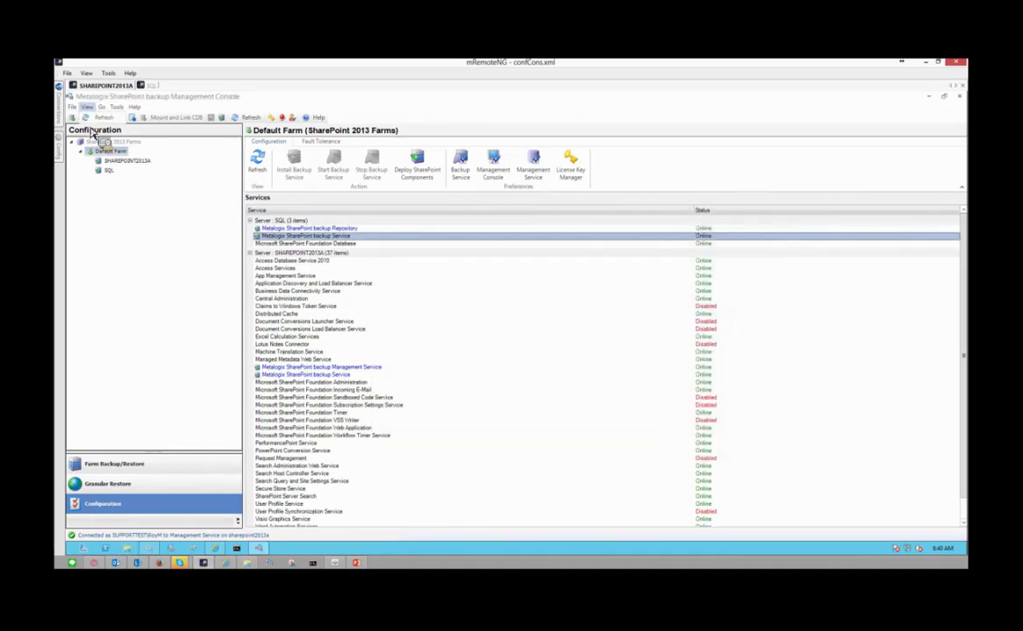
mouse_move(74, 111)
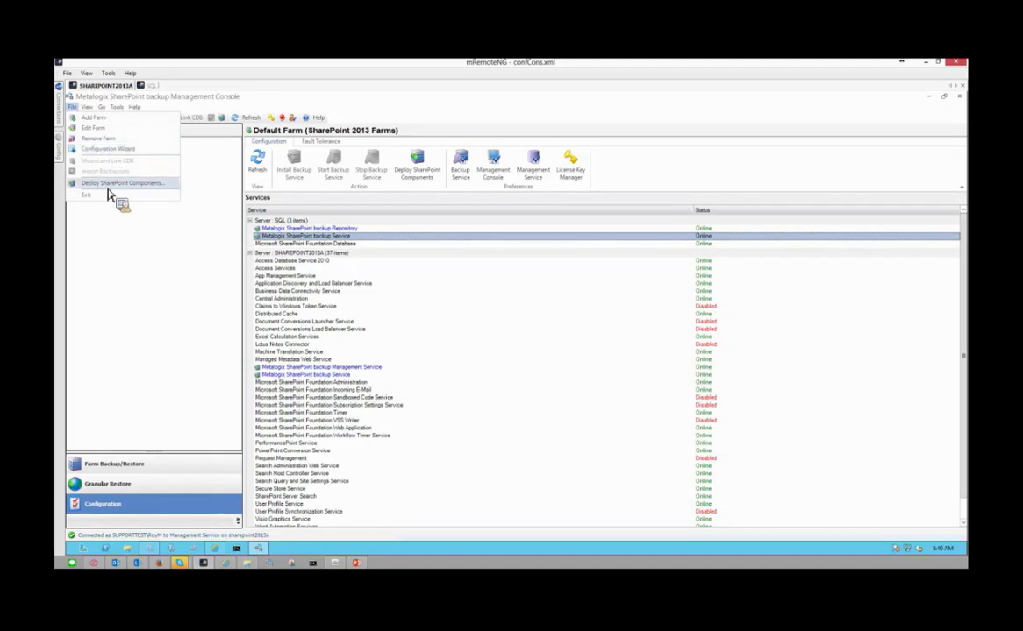
click(108, 188)
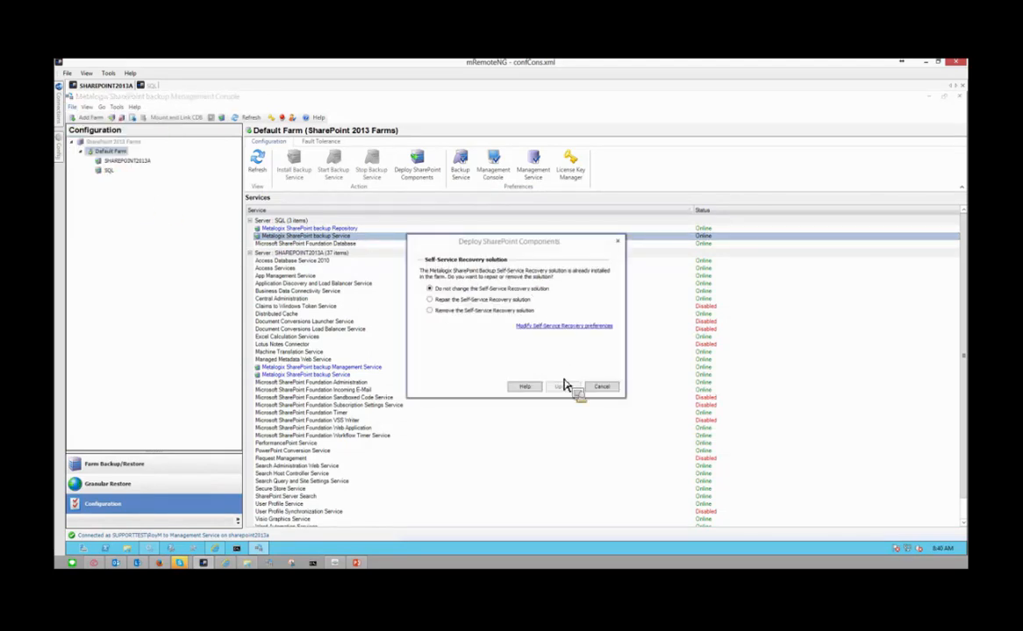
click(602, 387)
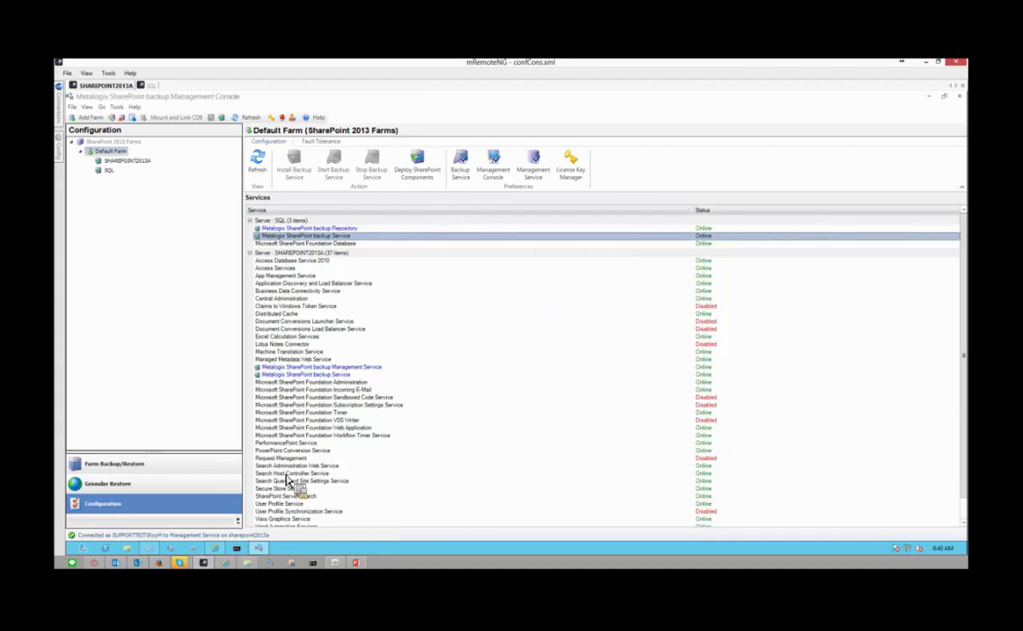
Review the Default Farm's license status and the online and offline license activation options, and close the license dialogs.
click(275, 121)
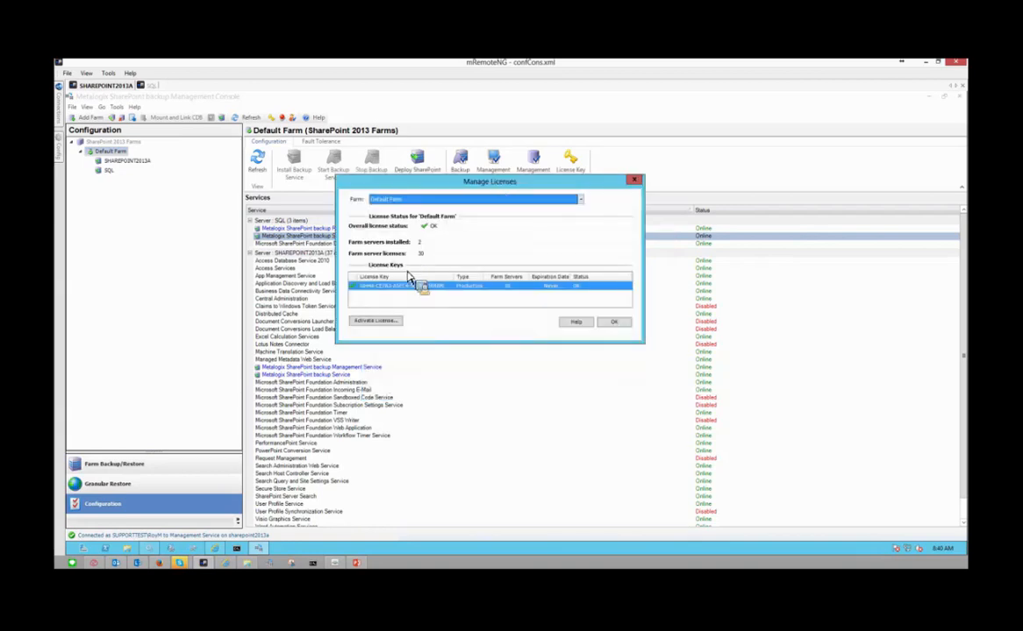
click(375, 320)
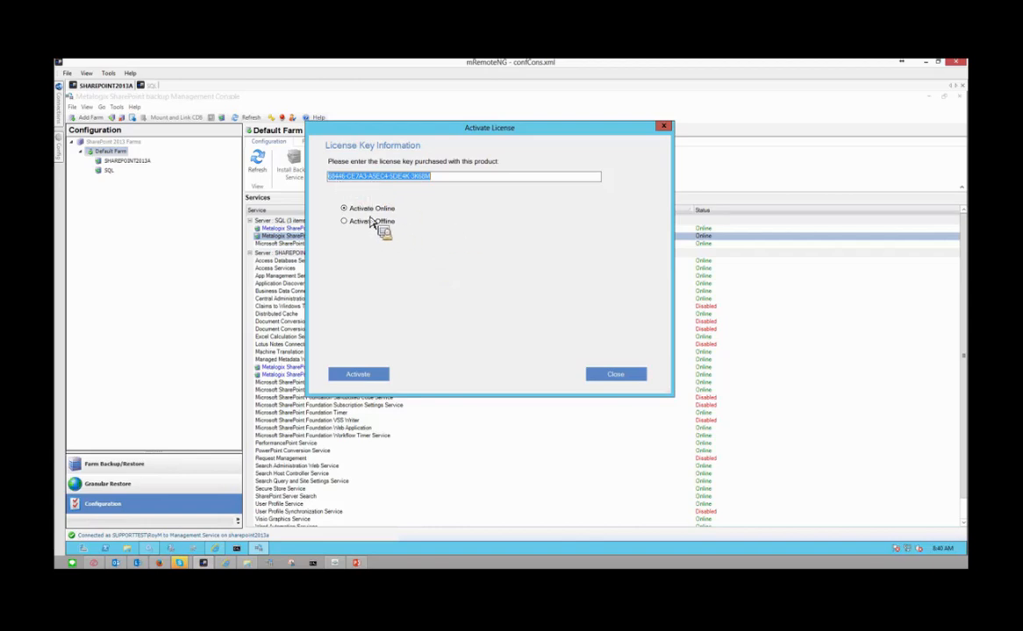
click(616, 375)
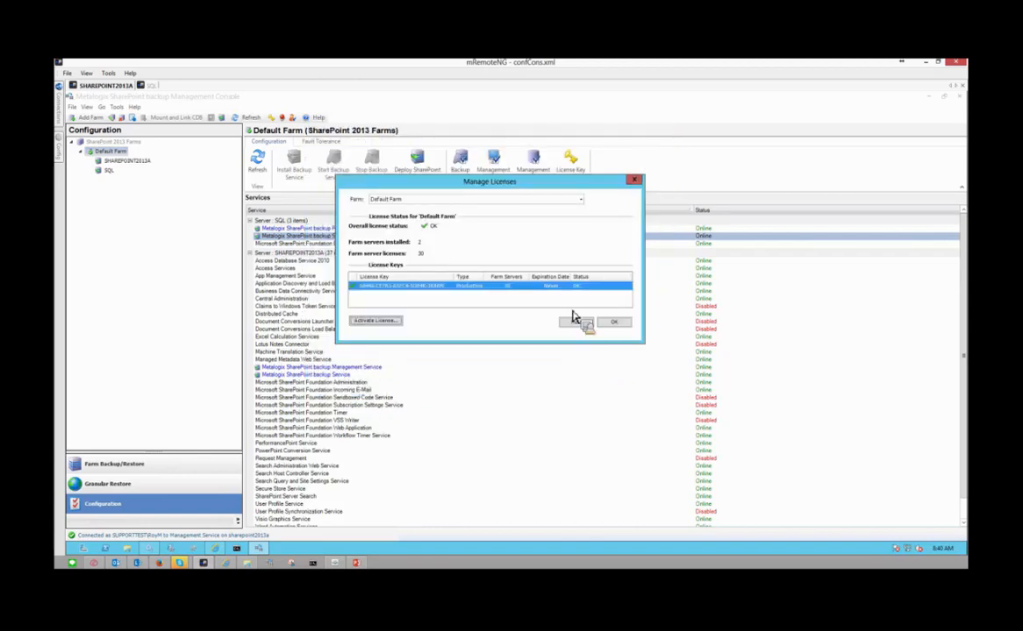
click(614, 322)
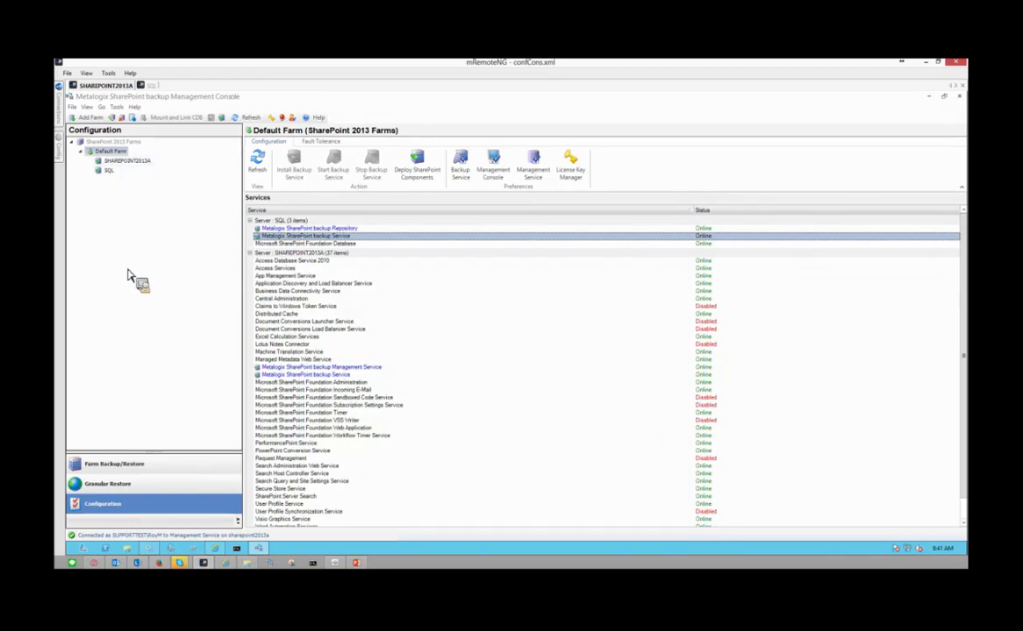
Switch to SharePoint Central Administration and show the list of previously visited pages.
click(215, 550)
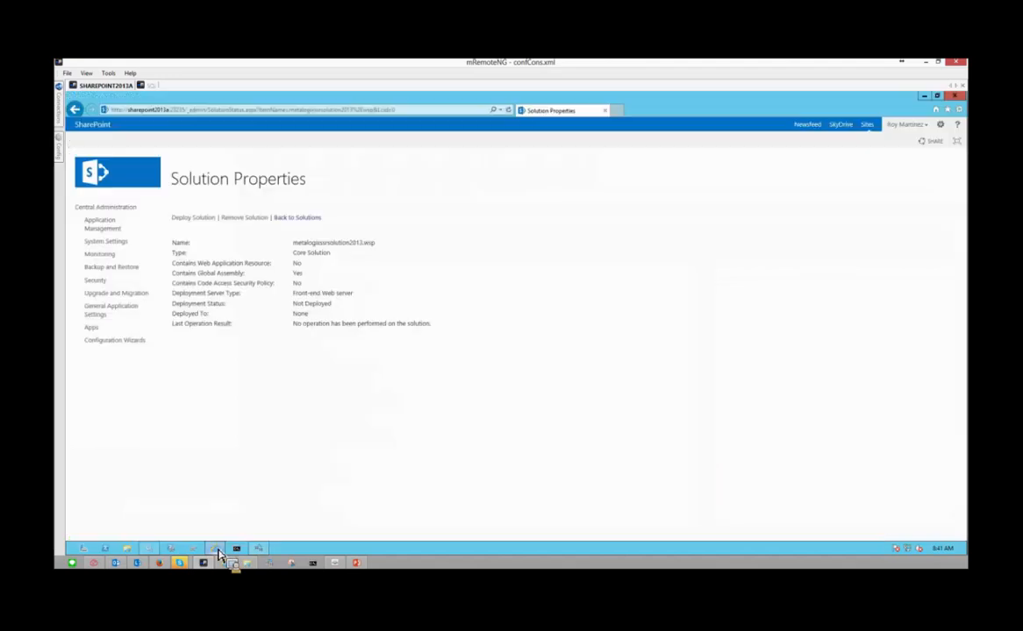
right_click(76, 114)
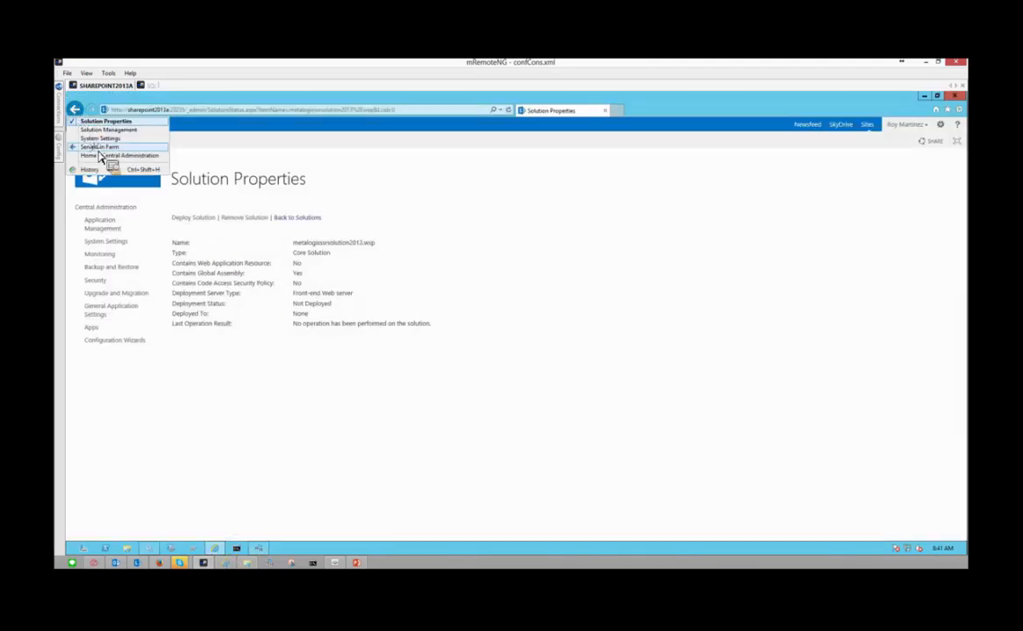